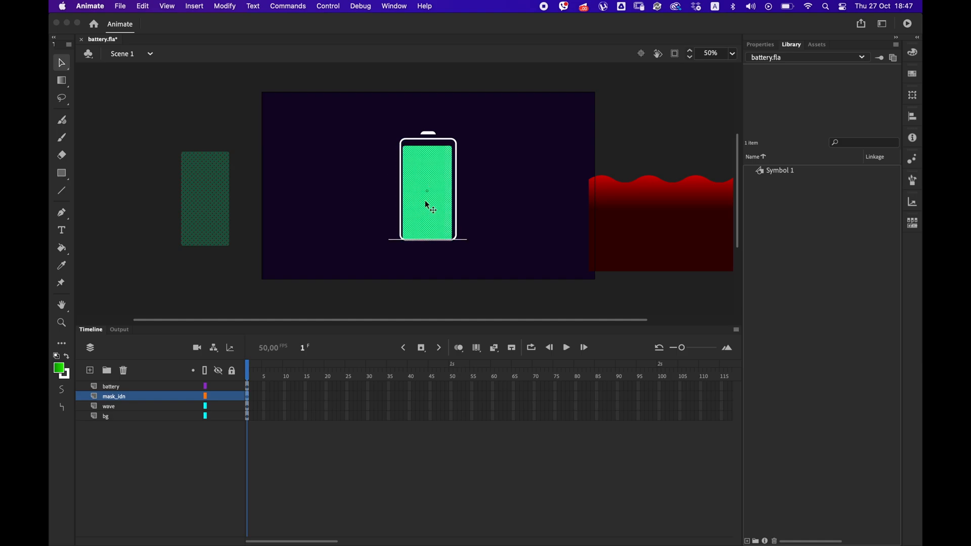
# Nudge the green mask shape into place so it sits evenly inside the battery outline.
pyautogui.press('Up')
pyautogui.press('Right')
pyautogui.press('Right')
pyautogui.press('Right')
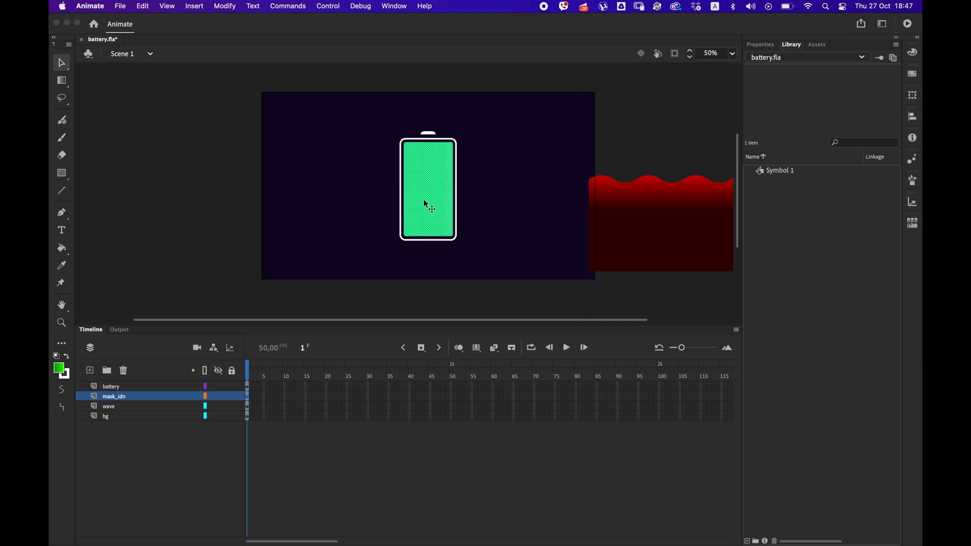
# Move the red wave shape beside the lower right corner of the battery.
pyautogui.click(716, 228)
pyautogui.moveTo(683, 209); pyautogui.dragTo(546, 255)
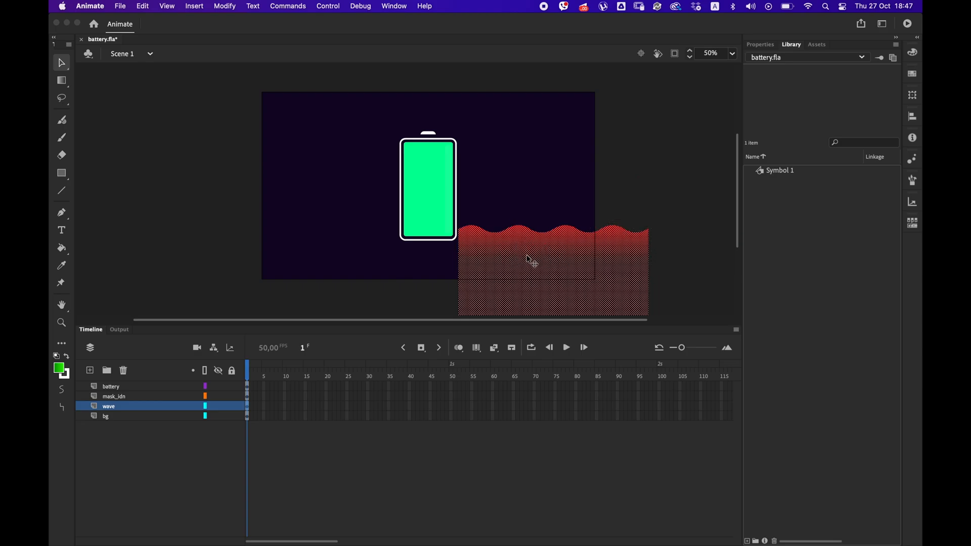
# Extend the battery, mask_idn, wave and bg layers to frame 100.
pyautogui.moveTo(659, 387); pyautogui.dragTo(658, 417)
pyautogui.press('F5')
pyautogui.click(635, 197)
# Shift the red wave horizontally until it spans behind the base of the battery.
pyautogui.click(584, 293)
pyautogui.hotkey('shift', 'Left')
pyautogui.hotkey('shift', 'Left')
pyautogui.hotkey('shift', 'Left')
pyautogui.hotkey('shift', 'Left')
pyautogui.hotkey('shift', 'Left')
pyautogui.hotkey('shift', 'Left')
pyautogui.hotkey('shift', 'Left')
pyautogui.hotkey('shift', 'Left')
pyautogui.hotkey('shift', 'Left')
pyautogui.hotkey('shift', 'Left')
pyautogui.hotkey('shift', 'Left')
pyautogui.hotkey('shift', 'Left')
pyautogui.hotkey('shift', 'Left')
pyautogui.hotkey('shift', 'Left')
pyautogui.hotkey('shift', 'Left')
pyautogui.hotkey('shift', 'Left')
pyautogui.hotkey('shift', 'Left')
pyautogui.hotkey('shift', 'Left')
pyautogui.hotkey('shift', 'Left')
pyautogui.hotkey('shift', 'Left')
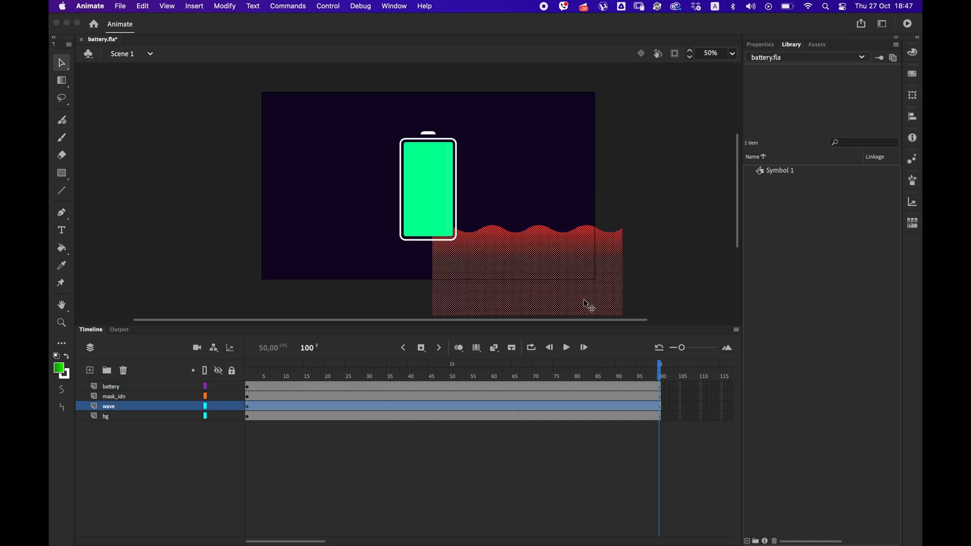
pyautogui.hotkey('shift', 'Left')
pyautogui.hotkey('shift', 'Left')
pyautogui.hotkey('shift', 'Left')
pyautogui.hotkey('shift', 'Left')
pyautogui.hotkey('shift', 'Left')
pyautogui.hotkey('shift', 'Left')
pyautogui.hotkey('shift', 'Left')
pyautogui.hotkey('shift', 'Left')
pyautogui.hotkey('shift', 'Left')
pyautogui.hotkey('shift', 'Left')
pyautogui.hotkey('shift', 'Left')
pyautogui.hotkey('shift', 'Left')
pyautogui.hotkey('shift', 'Left')
pyautogui.hotkey('shift', 'Left')
pyautogui.hotkey('shift', 'Left')
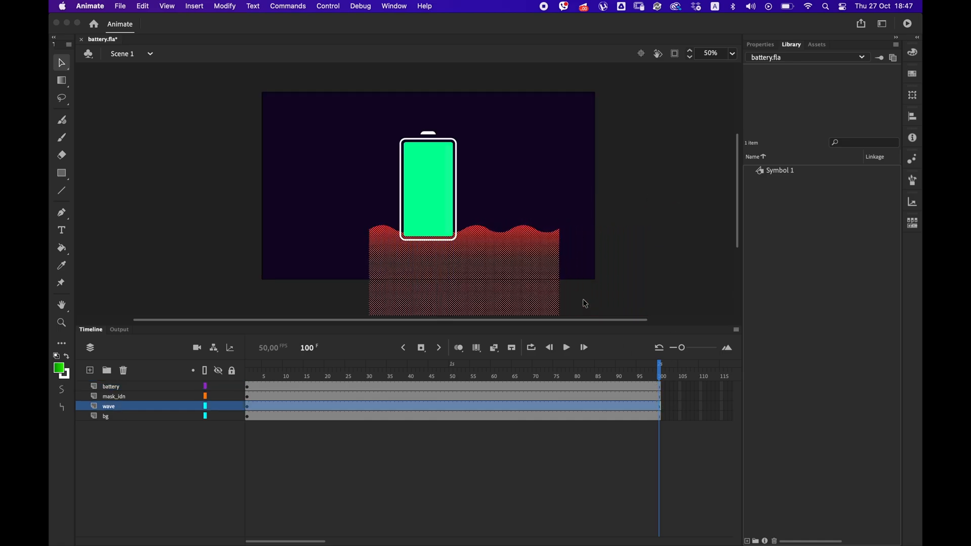
# Convert the red wave into a movie clip symbol, check its inner timeline and return to the main scene.
pyautogui.rightClick(504, 268)
pyautogui.click(553, 524)
pyautogui.click(416, 130)
pyautogui.click(398, 147)
pyautogui.click(560, 109)
pyautogui.doubleClick(510, 255)
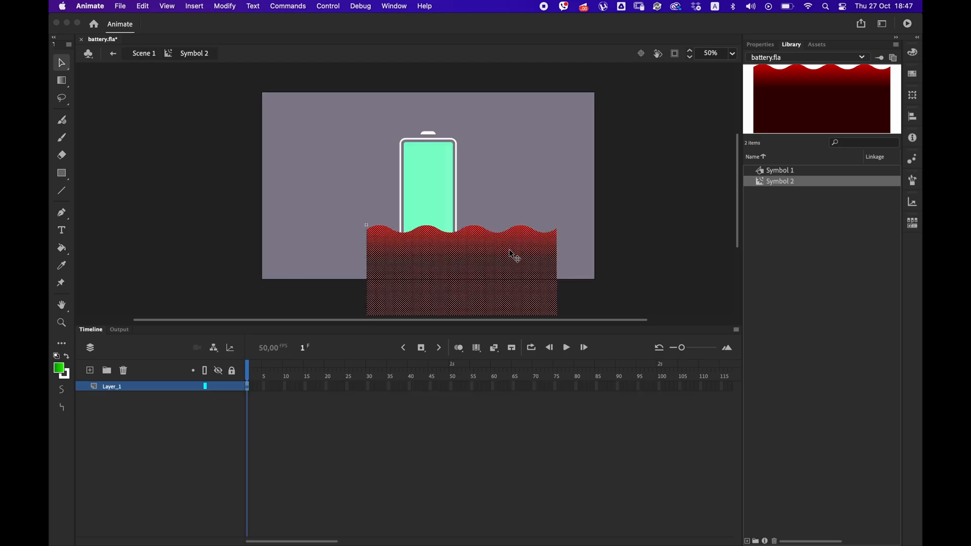
pyautogui.doubleClick(602, 226)
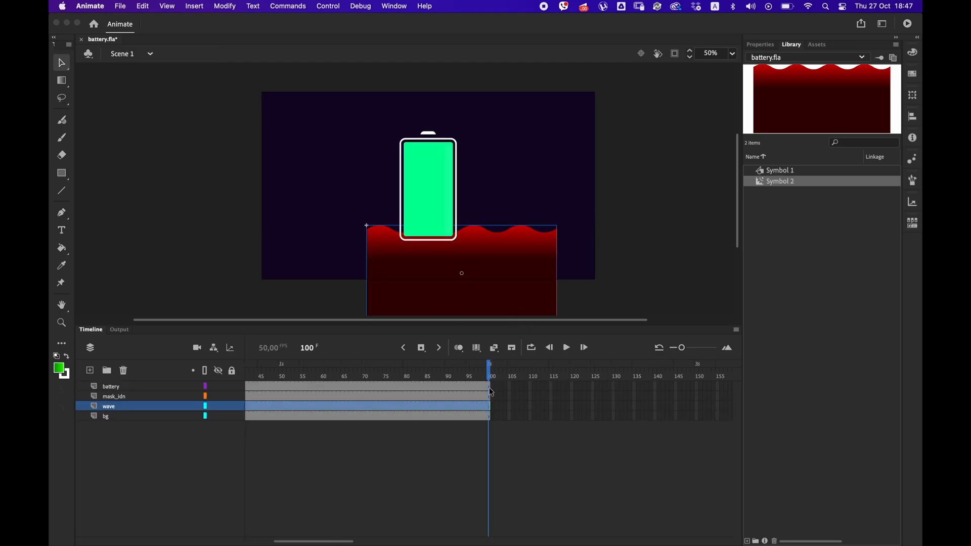
# Try to create a classic tween on the wave layer of the main timeline.
pyautogui.rightClick(482, 404)
pyautogui.click(507, 226)
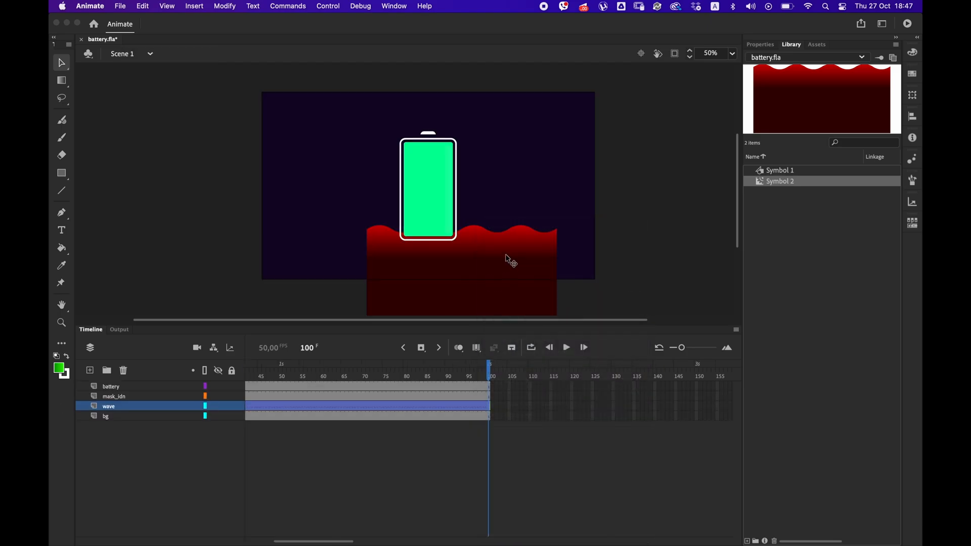
# Inside the wave symbol, add a keyframe at frame 50 and create a classic tween leading to it.
pyautogui.doubleClick(500, 299)
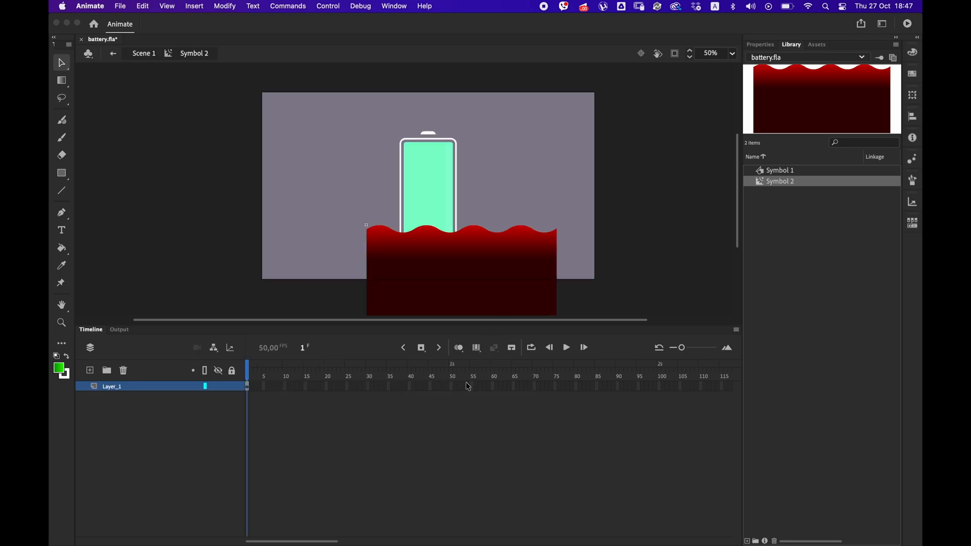
pyautogui.click(451, 386)
pyautogui.rightClick(451, 386)
pyautogui.click(506, 224)
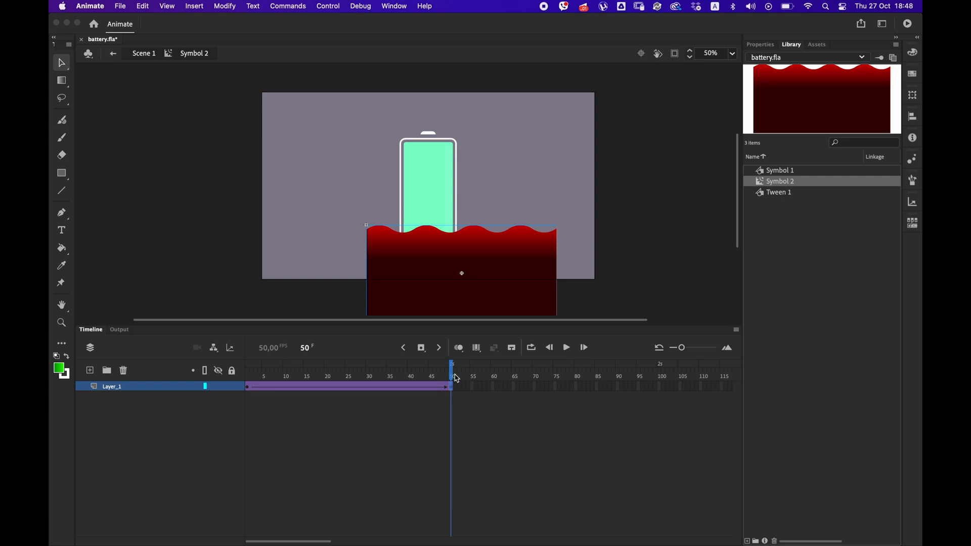
# Shift the wave to the left at frame 50 inside its symbol, keeping its height.
pyautogui.hotkey('shift', 'Left')
pyautogui.hotkey('shift', 'Left')
pyautogui.hotkey('shift', 'Left')
pyautogui.hotkey('shift', 'Left')
pyautogui.hotkey('shift', 'Left')
pyautogui.hotkey('shift', 'Left')
pyautogui.hotkey('shift', 'Left')
pyautogui.hotkey('shift', 'Left')
pyautogui.hotkey('shift', 'Left')
pyautogui.hotkey('shift', 'Left')
pyautogui.hotkey('shift', 'Left')
pyautogui.hotkey('shift', 'Left')
pyautogui.hotkey('shift', 'Left')
pyautogui.hotkey('shift', 'Left')
pyautogui.hotkey('shift', 'Left')
pyautogui.hotkey('shift', 'Left')
pyautogui.hotkey('shift', 'Left')
pyautogui.hotkey('shift', 'Left')
pyautogui.hotkey('shift', 'Left')
pyautogui.hotkey('shift', 'Left')
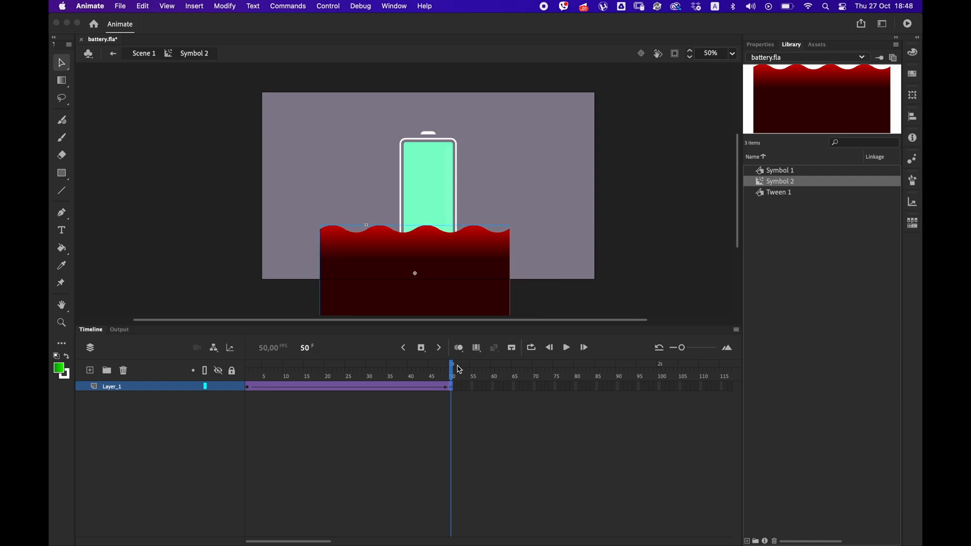
pyautogui.hotkey('shift', 'Left')
pyautogui.hotkey('shift', 'Left')
pyautogui.hotkey('shift', 'Left')
pyautogui.hotkey('shift', 'Left')
pyautogui.hotkey('shift', 'Left')
pyautogui.hotkey('shift', 'Left')
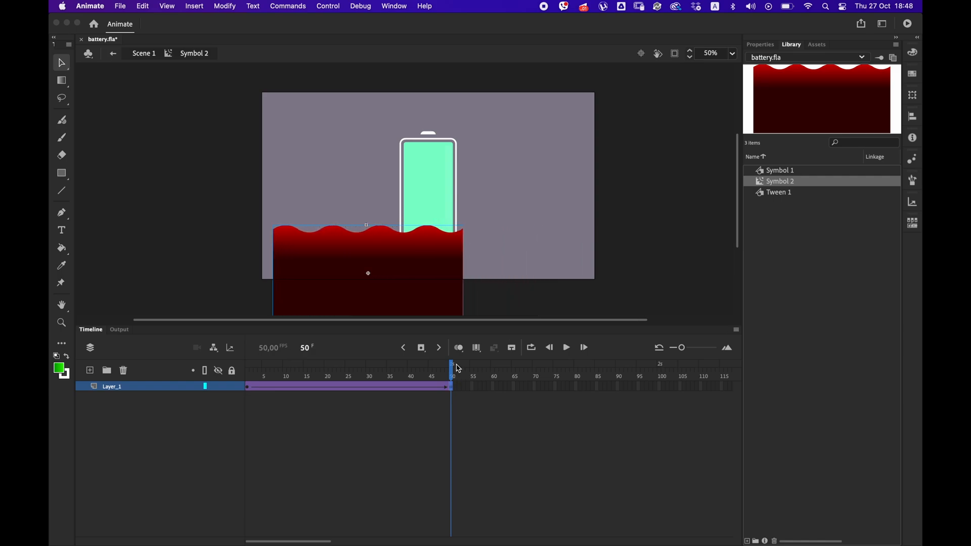
# Check the wave motion from frame 1 and test the movie.
pyautogui.click(247, 387)
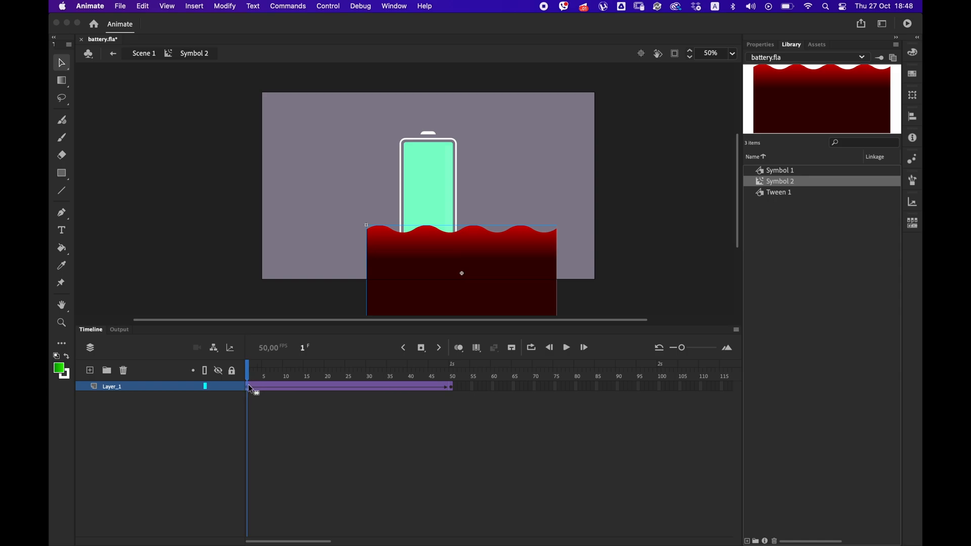
pyautogui.moveTo(249, 375)
pyautogui.mouseDown()
pyautogui.moveTo(293, 368)
pyautogui.moveTo(237, 359)
pyautogui.mouseUp()
pyautogui.press('super+Return')
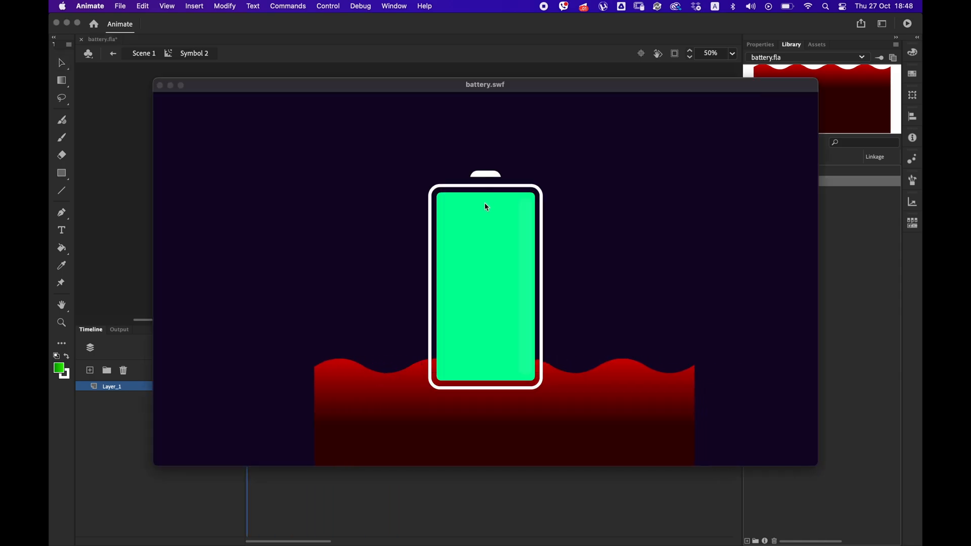
pyautogui.click(160, 85)
# Turn the mask_idn layer into a mask for the wave layer and test the movie.
pyautogui.rightClick(140, 396)
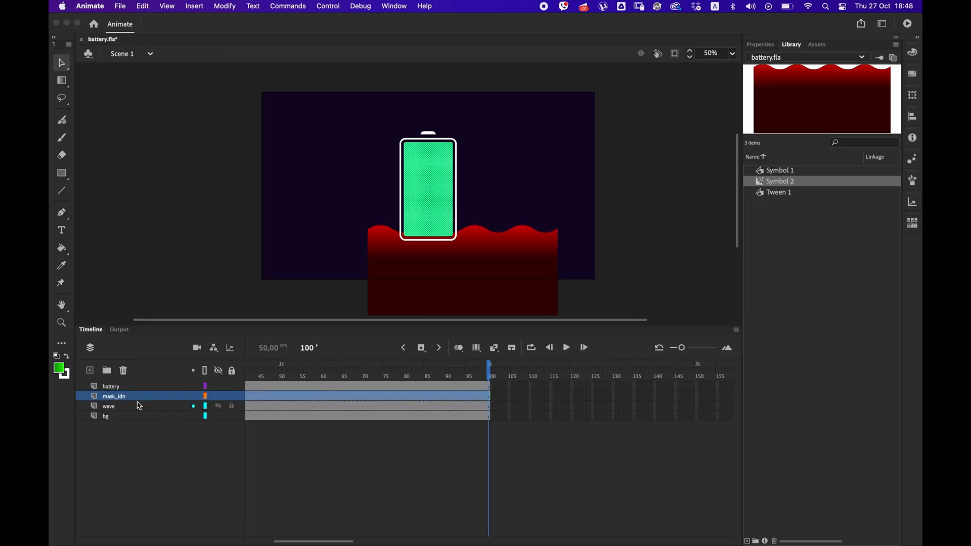
pyautogui.click(146, 394)
pyautogui.press('super+Return')
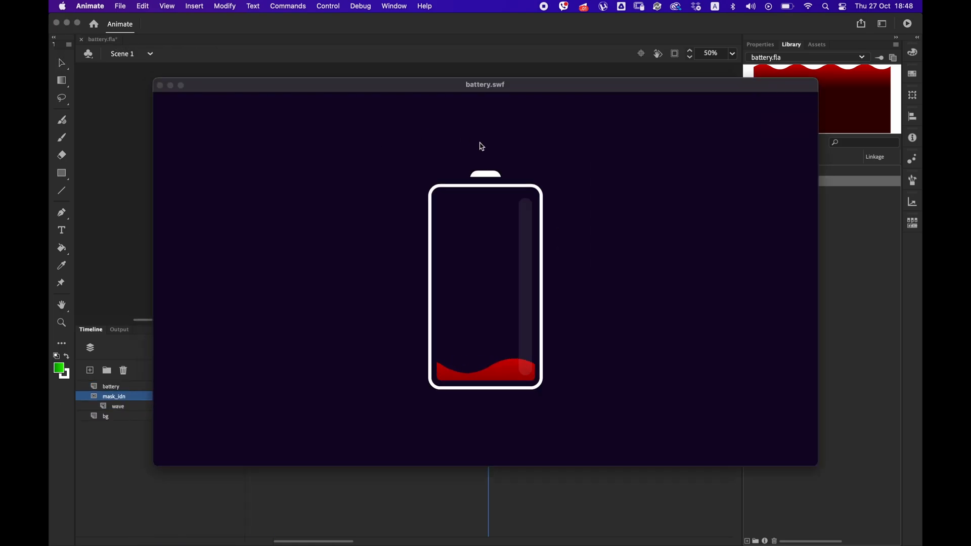
pyautogui.press('super+w')
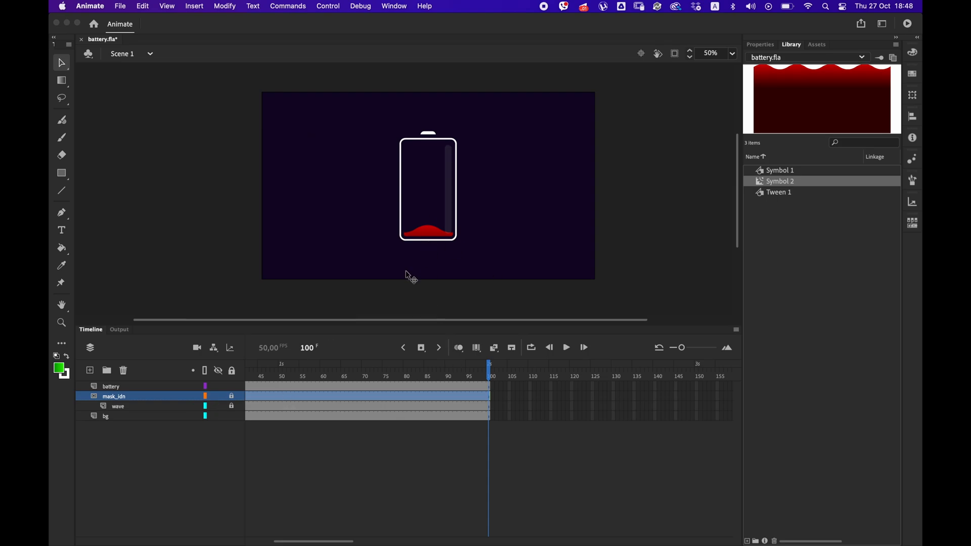
# Unlock the wave layer and pull both bottom corners of the wave shape downward inside its nested Tween 1 symbol.
pyautogui.click(420, 237)
pyautogui.click(232, 406)
pyautogui.doubleClick(407, 295)
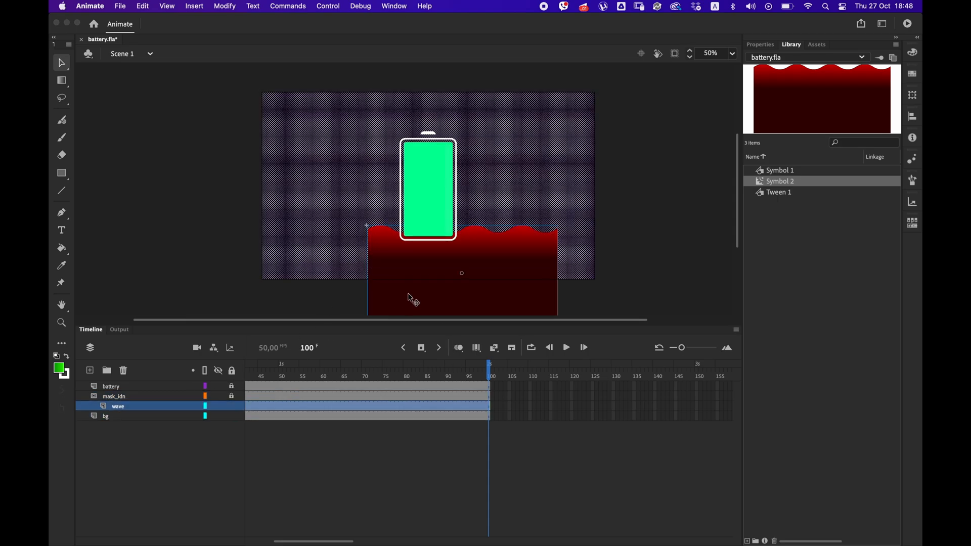
pyautogui.doubleClick(408, 300)
pyautogui.press('b')
pyautogui.moveTo(382, 302)
pyautogui.mouseDown()
pyautogui.moveTo(371, 218)
pyautogui.moveTo(358, 268)
pyautogui.mouseUp()
pyautogui.click(61, 66)
pyautogui.click(277, 284)
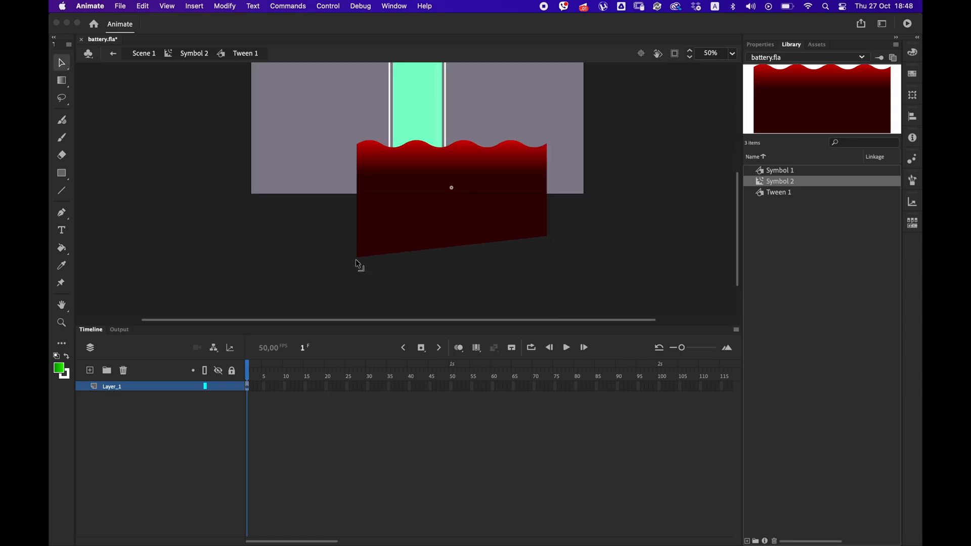
pyautogui.moveTo(546, 238); pyautogui.dragTo(548, 274)
pyautogui.moveTo(357, 263); pyautogui.dragTo(357, 274)
pyautogui.doubleClick(377, 294)
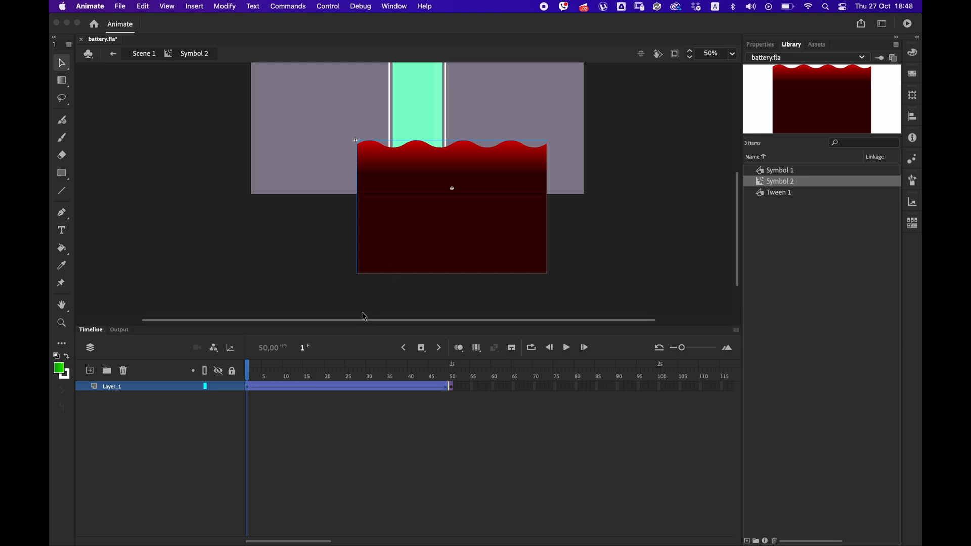
# Stretch the red gradient with Gradient Transform so it covers nearly the full height of the wave shape in Tween 1.
pyautogui.doubleClick(412, 228)
pyautogui.press('f')
pyautogui.click(459, 192)
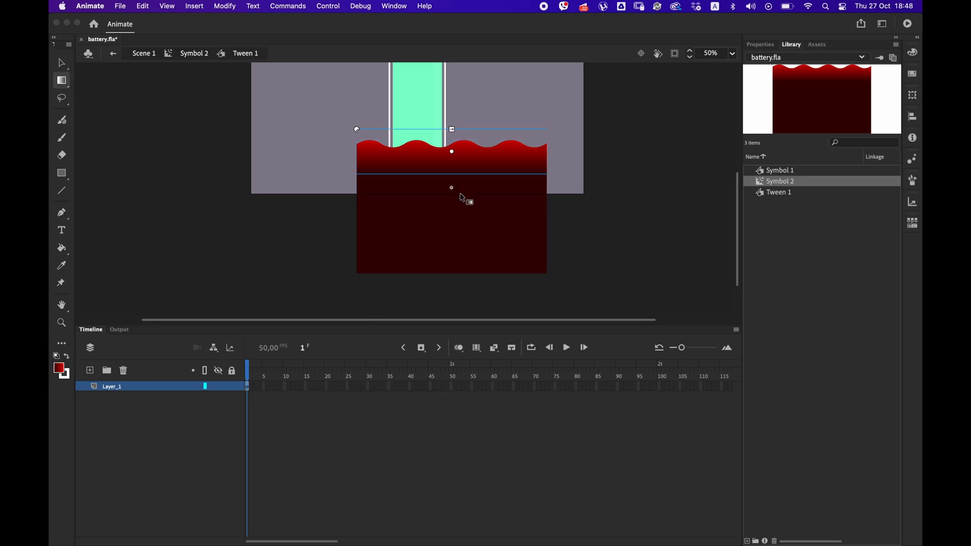
pyautogui.moveTo(454, 146); pyautogui.dragTo(451, 200)
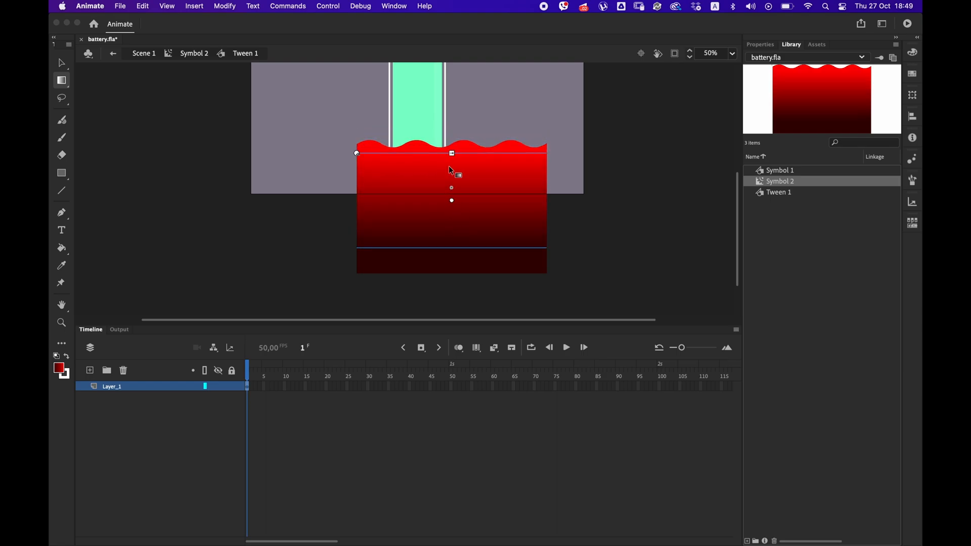
pyautogui.moveTo(452, 150); pyautogui.dragTo(448, 144)
pyautogui.moveTo(451, 202); pyautogui.dragTo(451, 208)
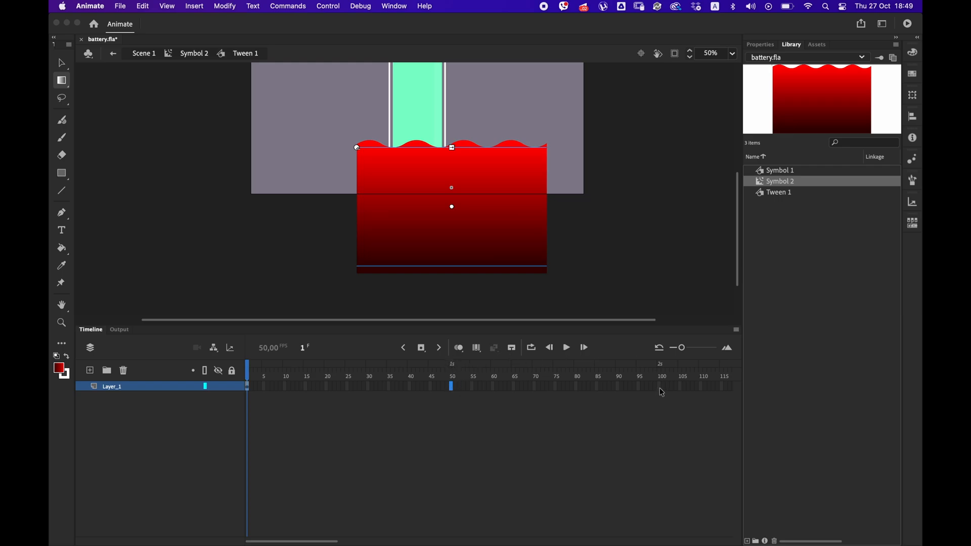
# Return to the main scene and test the movie with the adjusted wave gradient.
pyautogui.press('v')
pyautogui.doubleClick(562, 226)
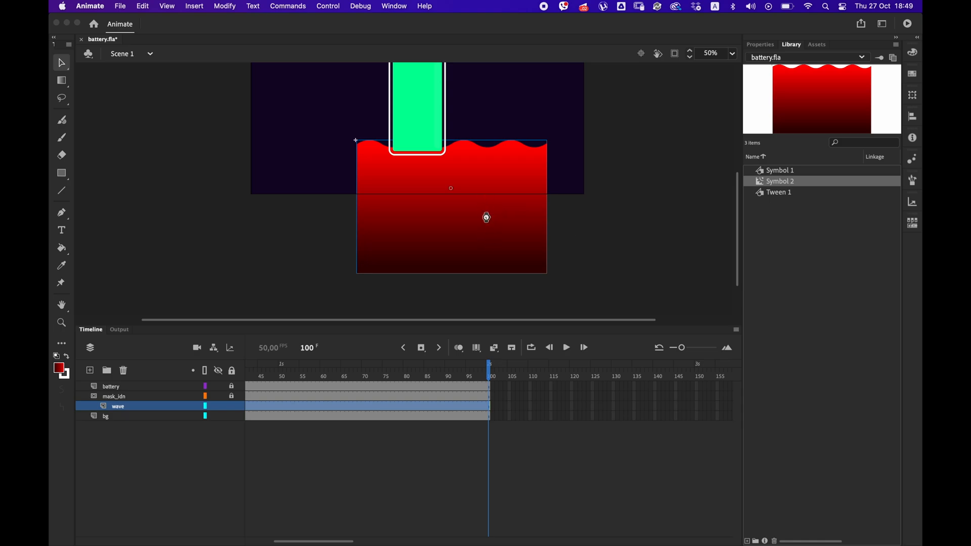
pyautogui.press('super+Return')
pyautogui.click(161, 87)
# Undo the gradient, shape, mask, tween, symbol and position changes back to the unconverted wave beside the battery.
pyautogui.press('super+z')
pyautogui.press('super+z')
pyautogui.press('super+z')
pyautogui.press('super+z')
pyautogui.press('super+z')
pyautogui.press('super+z')
pyautogui.press('super+z')
pyautogui.press('super+z')
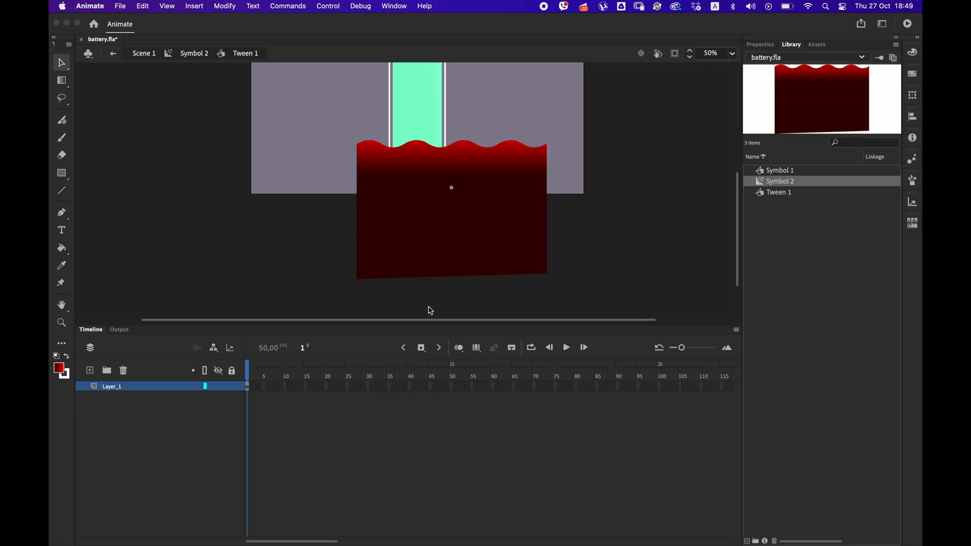
pyautogui.press('super+z')
pyautogui.press('super+z')
pyautogui.press('super+z')
pyautogui.press('super+z')
pyautogui.press('super+z')
pyautogui.press('super+z')
pyautogui.press('super+z')
pyautogui.press('super+z')
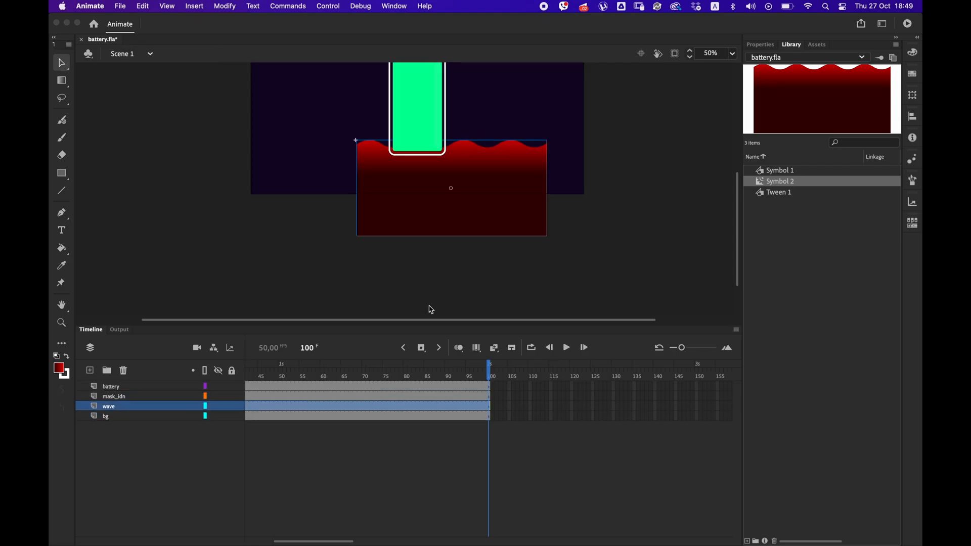
pyautogui.press('super+z')
pyautogui.press('super+z')
pyautogui.press('super+z')
pyautogui.press('super+z')
pyautogui.press('super+z')
pyautogui.press('super+z')
pyautogui.press('super+z')
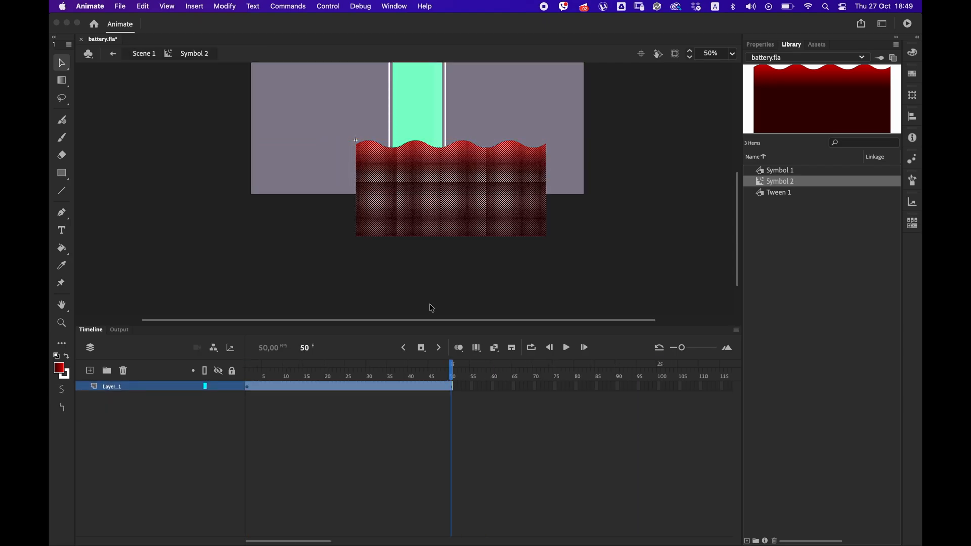
pyautogui.press('super+z')
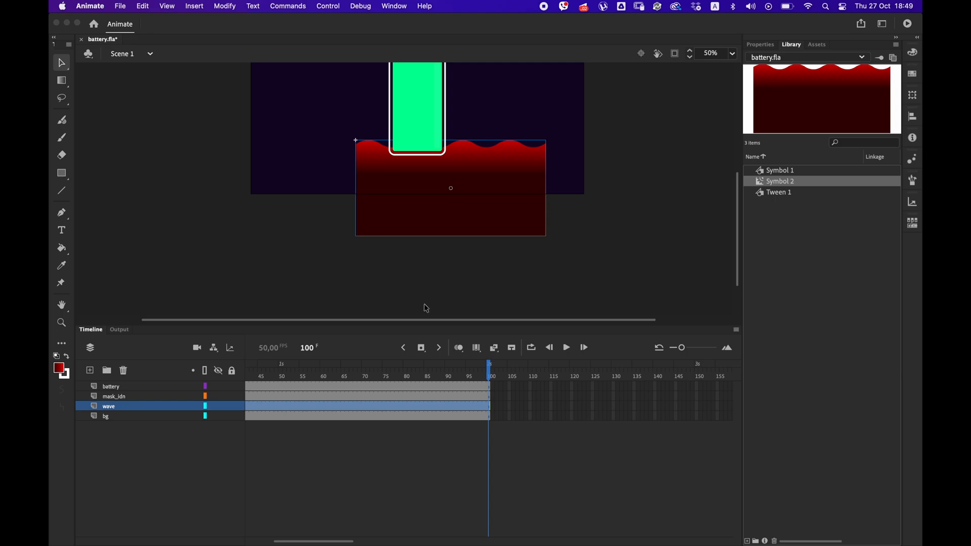
pyautogui.press('super+z')
pyautogui.press('super+z')
pyautogui.press('super+z')
pyautogui.press('super+z')
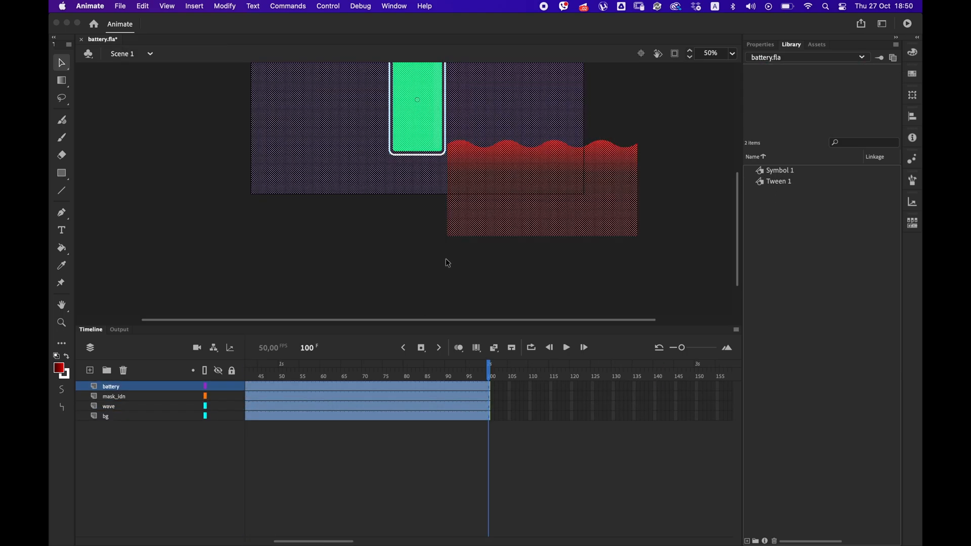
# Select the red wave at frame 1 and convert it into a movie clip symbol.
pyautogui.click(448, 260)
pyautogui.click(472, 223)
pyautogui.moveTo(288, 372); pyautogui.dragTo(244, 370)
pyautogui.click(511, 221)
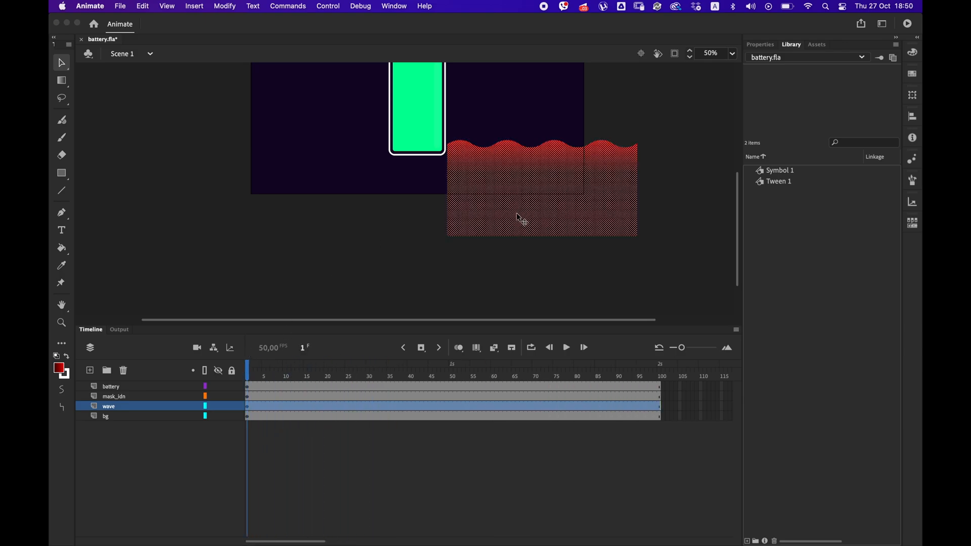
pyautogui.rightClick(497, 223)
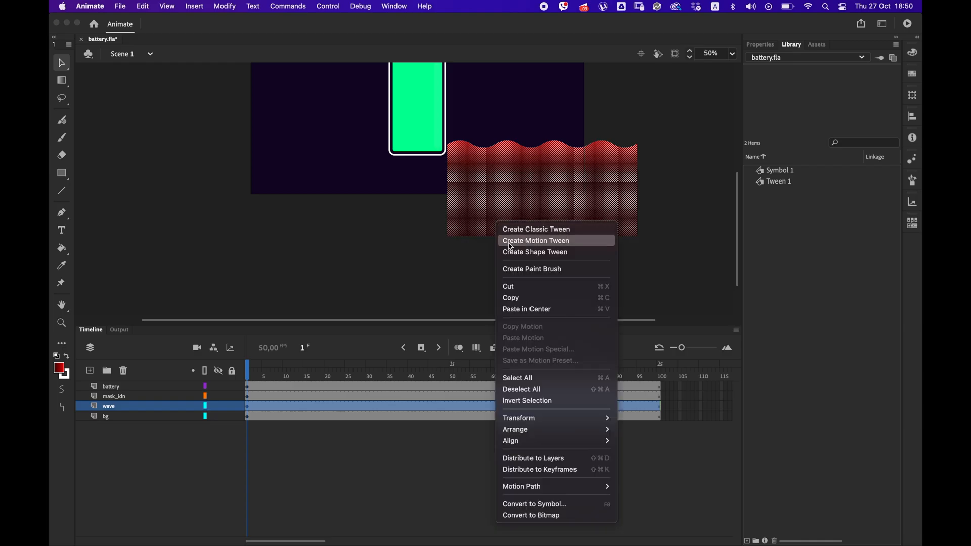
pyautogui.click(511, 503)
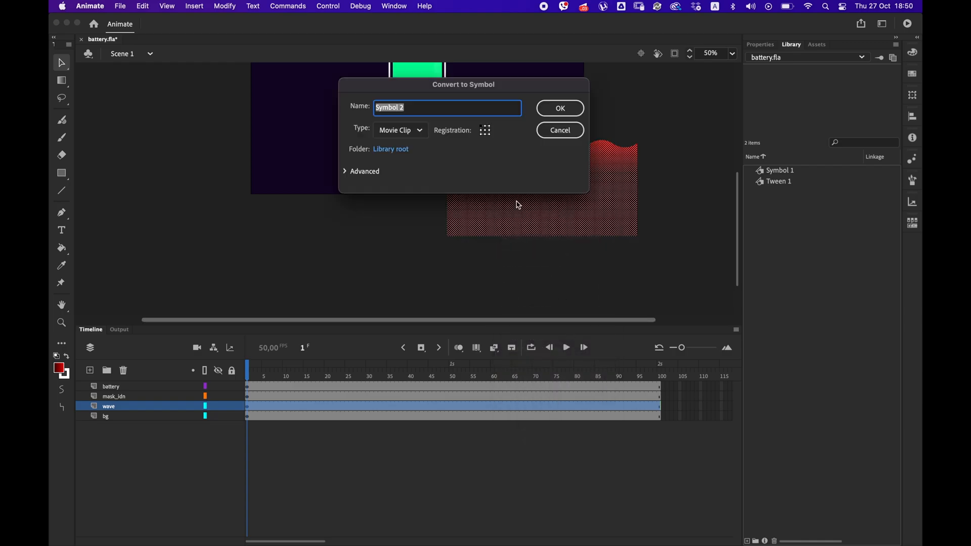
pyautogui.click(558, 110)
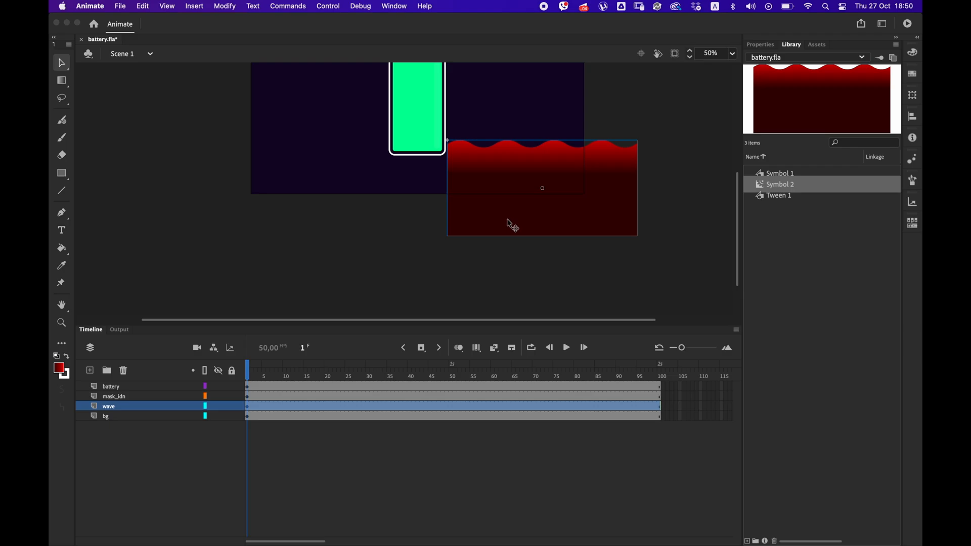
# Extend both bottom corners of the wave shape downward inside its symbol and return to the main scene.
pyautogui.click(658, 406)
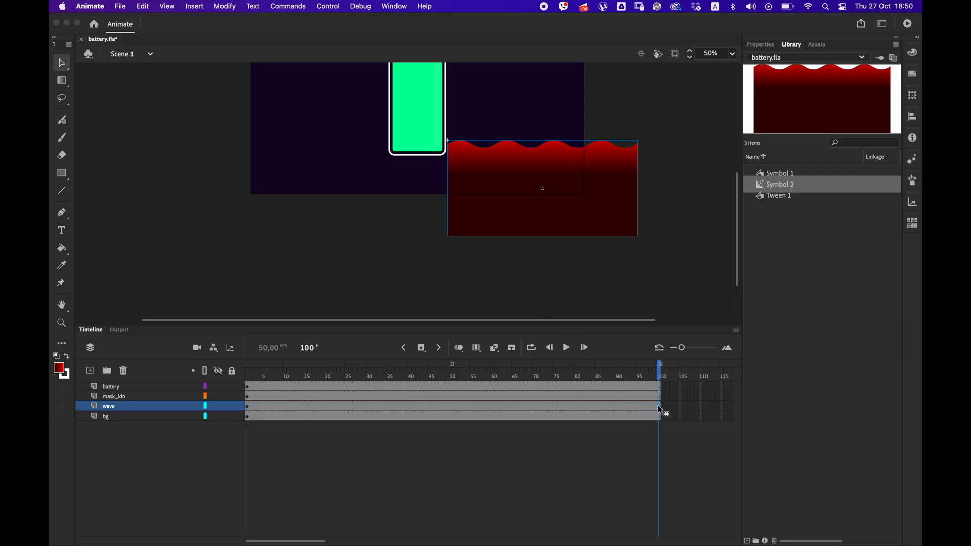
pyautogui.doubleClick(472, 231)
pyautogui.moveTo(448, 237); pyautogui.dragTo(448, 294)
pyautogui.moveTo(638, 236); pyautogui.dragTo(637, 293)
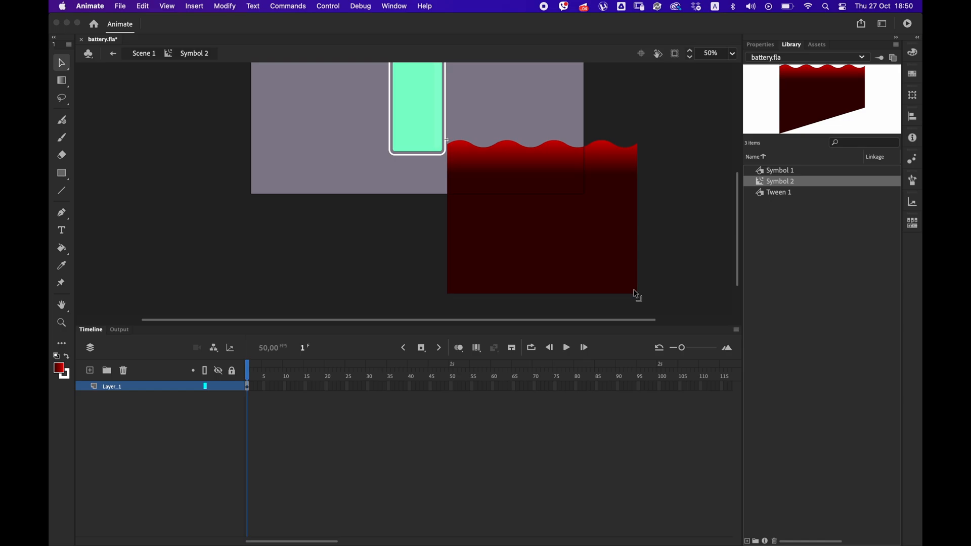
pyautogui.doubleClick(666, 273)
# Create a classic tween on the main timeline's wave layer with a keyframe at frame 100.
pyautogui.moveTo(488, 375)
pyautogui.mouseDown()
pyautogui.moveTo(438, 375)
pyautogui.moveTo(488, 376)
pyautogui.mouseUp()
pyautogui.click(486, 406)
pyautogui.rightClick(486, 408)
pyautogui.click(526, 223)
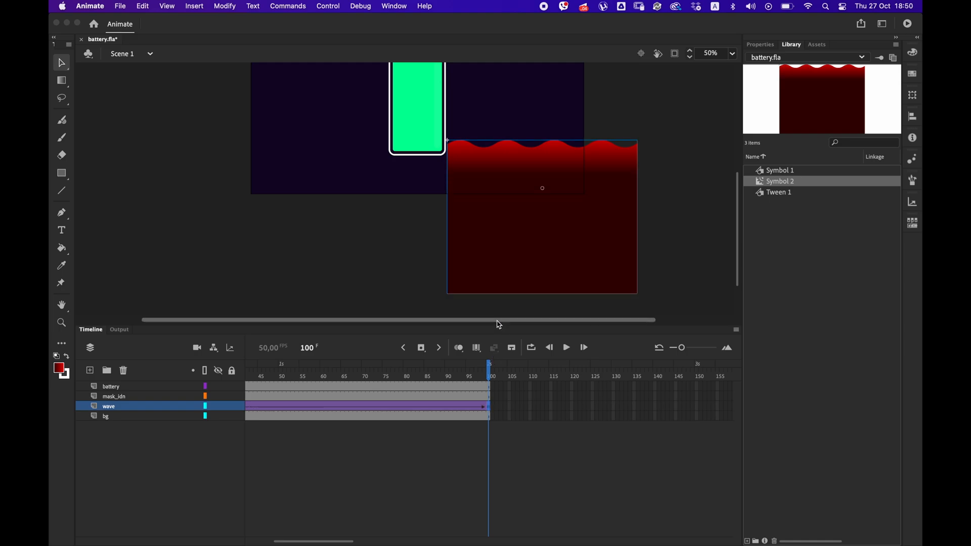
# Move the wave at frame 100 up and left until it fully covers the battery's interior.
pyautogui.hotkey('shift', 'Up')
pyautogui.hotkey('shift', 'Up')
pyautogui.hotkey('shift', 'Up')
pyautogui.hotkey('shift', 'Up')
pyautogui.hotkey('shift', 'Up')
pyautogui.hotkey('shift', 'Up')
pyautogui.hotkey('shift', 'Up')
pyautogui.hotkey('shift', 'Up')
pyautogui.hotkey('shift', 'Up')
pyautogui.hotkey('shift', 'Up')
pyautogui.hotkey('shift', 'Up')
pyautogui.hotkey('shift', 'Up')
pyautogui.hotkey('shift', 'Up')
pyautogui.hotkey('shift', 'Up')
pyautogui.moveTo(494, 176); pyautogui.dragTo(487, 271)
pyautogui.hotkey('shift', 'Up')
pyautogui.hotkey('shift', 'Up')
pyautogui.hotkey('shift', 'Up')
pyautogui.hotkey('shift', 'Up')
pyautogui.hotkey('shift', 'Up')
pyautogui.hotkey('shift', 'Up')
pyautogui.hotkey('shift', 'Up')
pyautogui.hotkey('shift', 'Up')
pyautogui.hotkey('shift', 'Up')
pyautogui.hotkey('shift', 'Up')
pyautogui.hotkey('shift', 'Up')
pyautogui.hotkey('shift', 'Up')
pyautogui.hotkey('shift', 'Up')
pyautogui.hotkey('shift', 'Up')
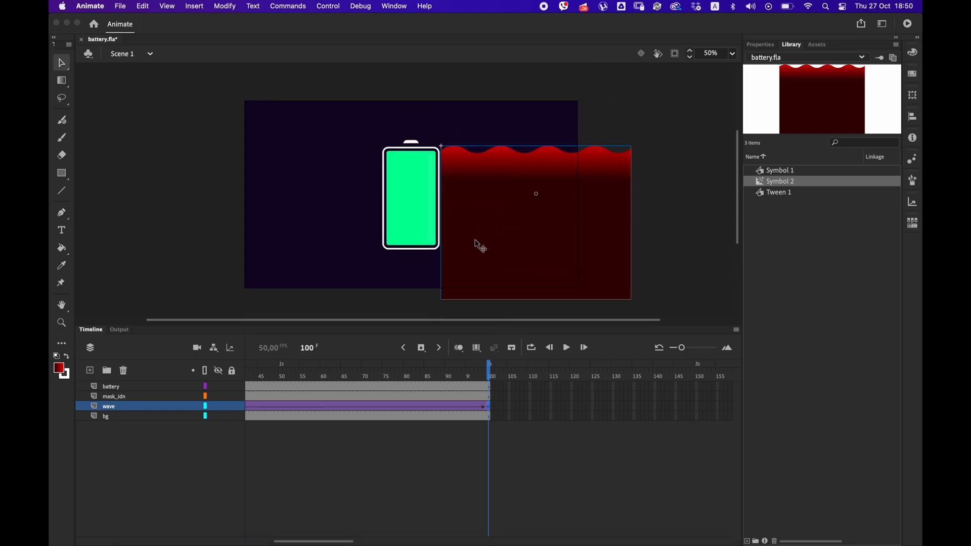
pyautogui.hotkey('shift', 'Left')
pyautogui.hotkey('shift', 'Left')
pyautogui.hotkey('shift', 'Left')
pyautogui.hotkey('shift', 'Left')
pyautogui.hotkey('shift', 'Left')
pyautogui.hotkey('shift', 'Left')
pyautogui.hotkey('shift', 'Left')
pyautogui.hotkey('shift', 'Left')
pyautogui.hotkey('shift', 'Left')
pyautogui.hotkey('shift', 'Left')
pyautogui.hotkey('shift', 'Left')
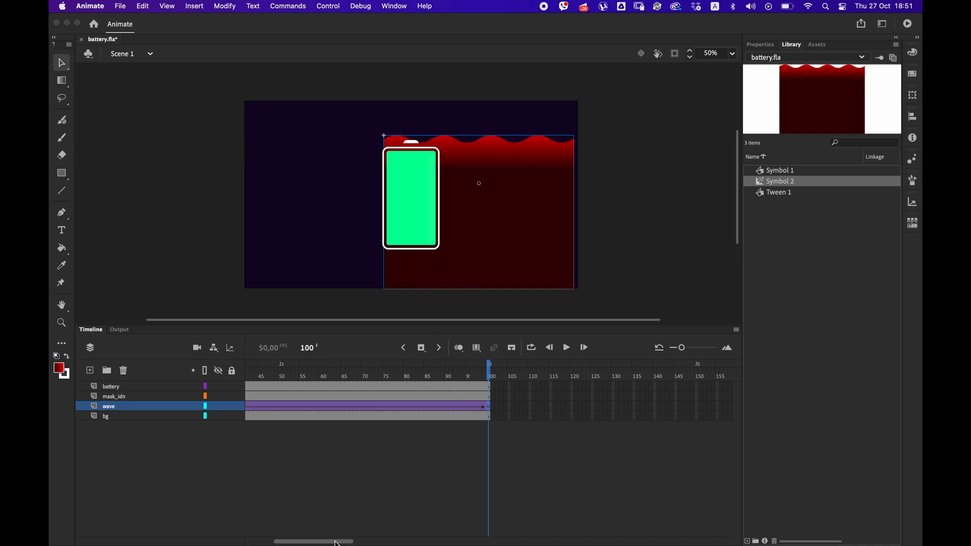
# Move the wave at frame 1 up and left over the battery to line up with its frame 100 position.
pyautogui.moveTo(314, 541); pyautogui.dragTo(286, 540)
pyautogui.click(248, 407)
pyautogui.hotkey('shift', 'Up')
pyautogui.hotkey('shift', 'Up')
pyautogui.hotkey('shift', 'Up')
pyautogui.hotkey('shift', 'Up')
pyautogui.hotkey('shift', 'Up')
pyautogui.hotkey('shift', 'Up')
pyautogui.hotkey('shift', 'Up')
pyautogui.hotkey('shift', 'Up')
pyautogui.hotkey('shift', 'Up')
pyautogui.hotkey('shift', 'Up')
pyautogui.hotkey('shift', 'Up')
pyautogui.hotkey('shift', 'Up')
pyautogui.hotkey('shift', 'Up')
pyautogui.hotkey('shift', 'Up')
pyautogui.hotkey('shift', 'Up')
pyautogui.hotkey('shift', 'Up')
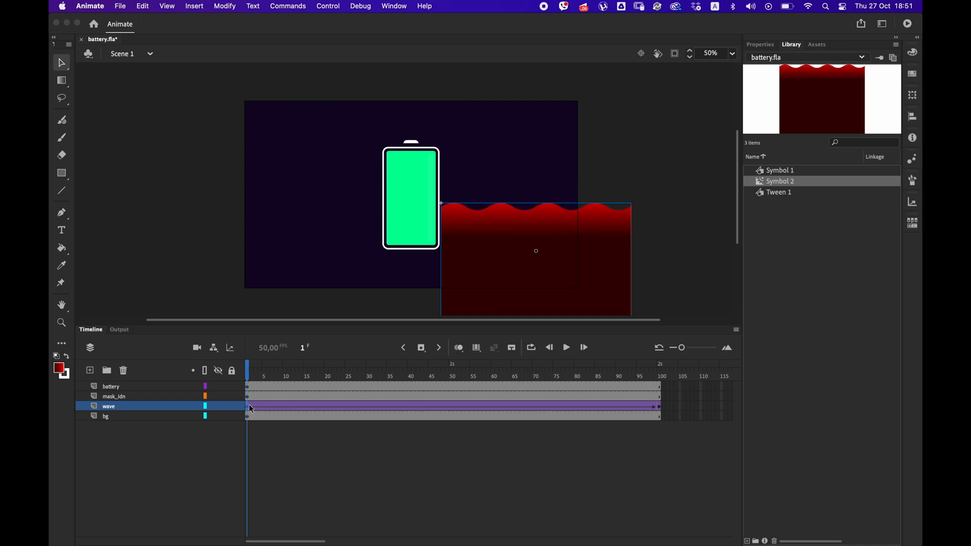
pyautogui.hotkey('shift', 'Left')
pyautogui.hotkey('shift', 'Left')
pyautogui.hotkey('shift', 'Left')
pyautogui.hotkey('shift', 'Left')
pyautogui.hotkey('shift', 'Left')
pyautogui.hotkey('shift', 'Left')
pyautogui.hotkey('shift', 'Left')
pyautogui.hotkey('shift', 'Left')
pyautogui.hotkey('shift', 'Left')
pyautogui.hotkey('shift', 'Left')
pyautogui.hotkey('shift', 'Left')
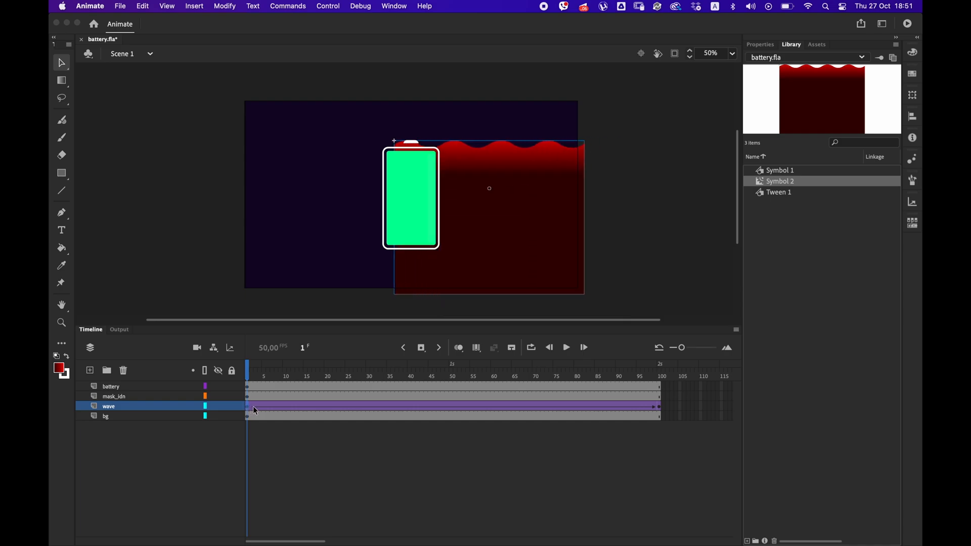
pyautogui.click(659, 370)
pyautogui.click(248, 407)
pyautogui.click(659, 407)
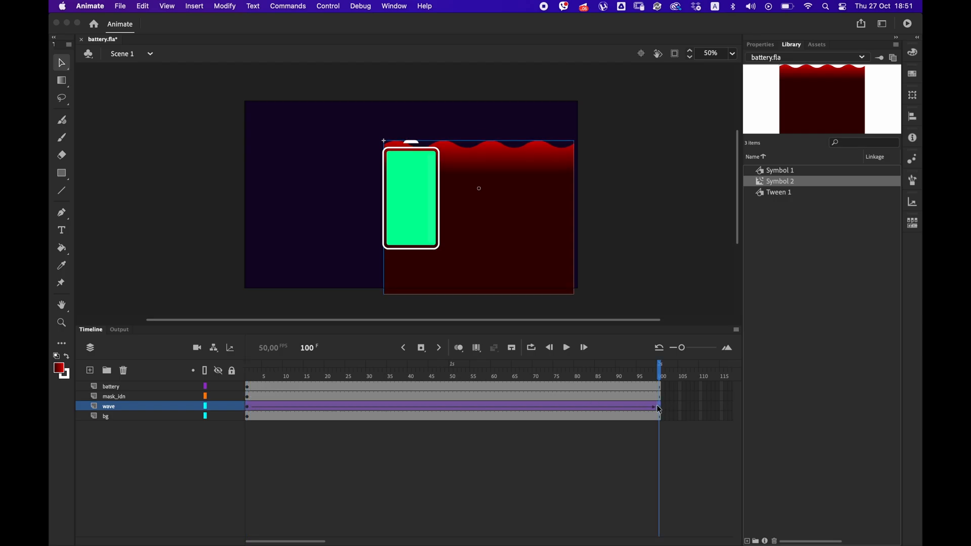
# Inside the wave movie clip, extend the layer to frame 100 and create a classic tween ending in a keyframe.
pyautogui.doubleClick(527, 273)
pyautogui.click(502, 275)
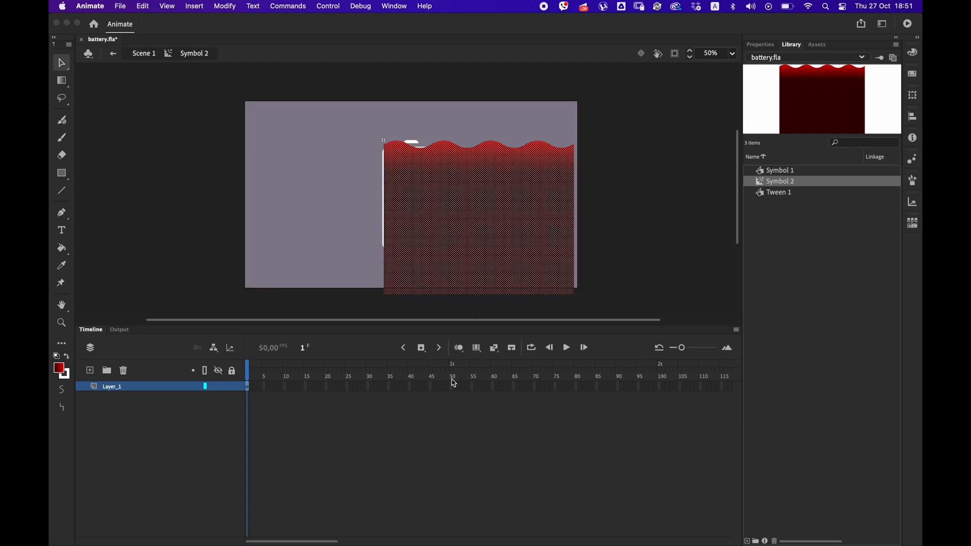
pyautogui.click(659, 386)
pyautogui.press('F5')
pyautogui.rightClick(659, 387)
pyautogui.click(683, 237)
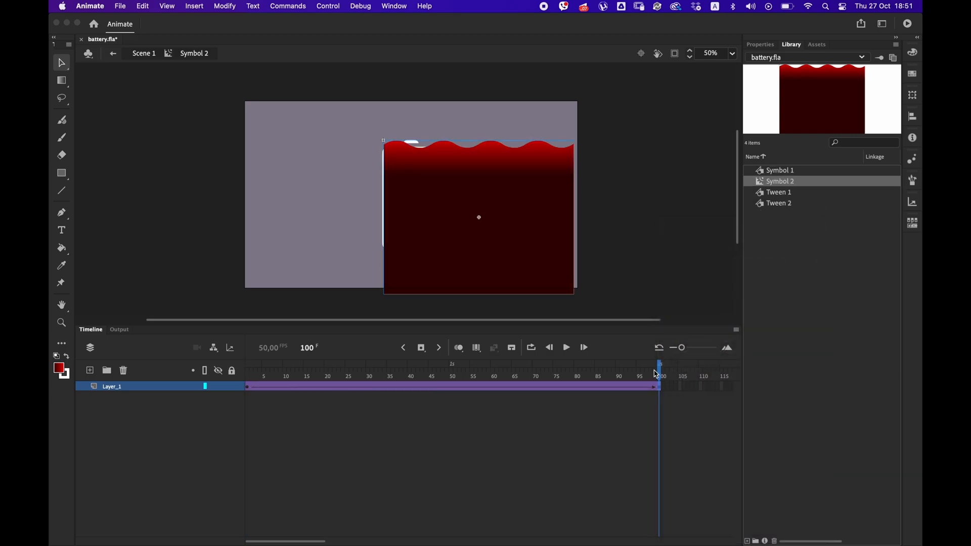
# Shift the wave left at frame 100 inside the symbol so the crests line up with the starting frame.
pyautogui.hotkey('shift', 'Left')
pyautogui.hotkey('shift', 'Left')
pyautogui.hotkey('shift', 'Left')
pyautogui.hotkey('shift', 'Left')
pyautogui.hotkey('shift', 'Left')
pyautogui.hotkey('shift', 'Left')
pyautogui.hotkey('shift', 'Left')
pyautogui.hotkey('shift', 'Left')
pyautogui.hotkey('shift', 'Left')
pyautogui.hotkey('shift', 'Left')
pyautogui.hotkey('shift', 'Left')
pyautogui.hotkey('shift', 'Left')
pyautogui.hotkey('shift', 'Left')
pyautogui.hotkey('shift', 'Left')
pyautogui.hotkey('shift', 'Left')
pyautogui.hotkey('shift', 'Left')
pyautogui.hotkey('shift', 'Left')
pyautogui.hotkey('shift', 'Left')
pyautogui.hotkey('shift', 'Left')
pyautogui.hotkey('shift', 'Left')
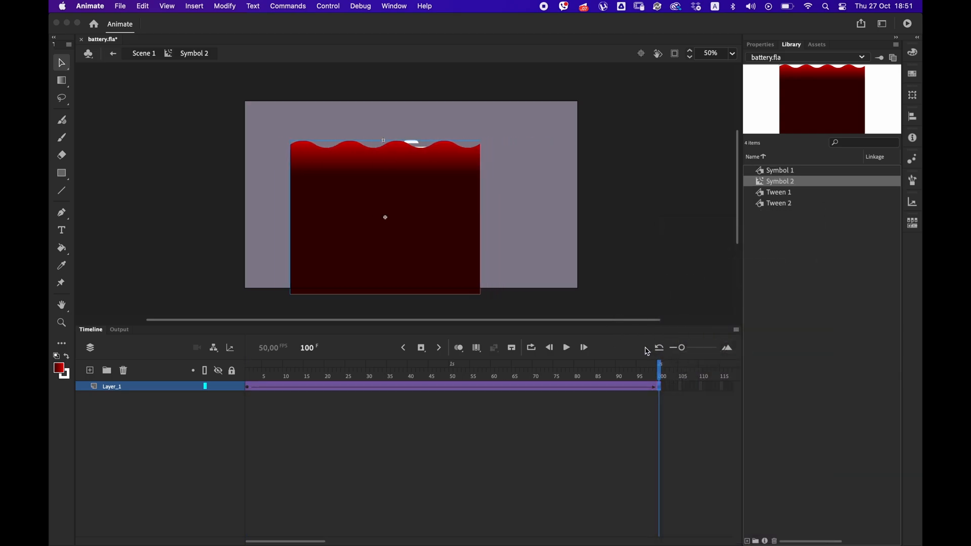
pyautogui.hotkey('shift', 'Right')
pyautogui.hotkey('shift', 'Right')
pyautogui.hotkey('shift', 'Right')
pyautogui.hotkey('shift', 'Right')
pyautogui.hotkey('shift', 'Right')
pyautogui.hotkey('shift', 'Right')
pyautogui.hotkey('shift', 'Right')
pyautogui.hotkey('shift', 'Right')
pyautogui.hotkey('shift', 'Right')
pyautogui.hotkey('shift', 'Right')
pyautogui.press('Left')
pyautogui.press('Left')
# Nudge the wave slightly left at frame 1 inside the symbol so it still covers the battery's left side.
pyautogui.click(249, 392)
pyautogui.hotkey('shift', 'Left')
pyautogui.hotkey('shift', 'Left')
pyautogui.hotkey('shift', 'Left')
pyautogui.hotkey('shift', 'Left')
pyautogui.hotkey('shift', 'Left')
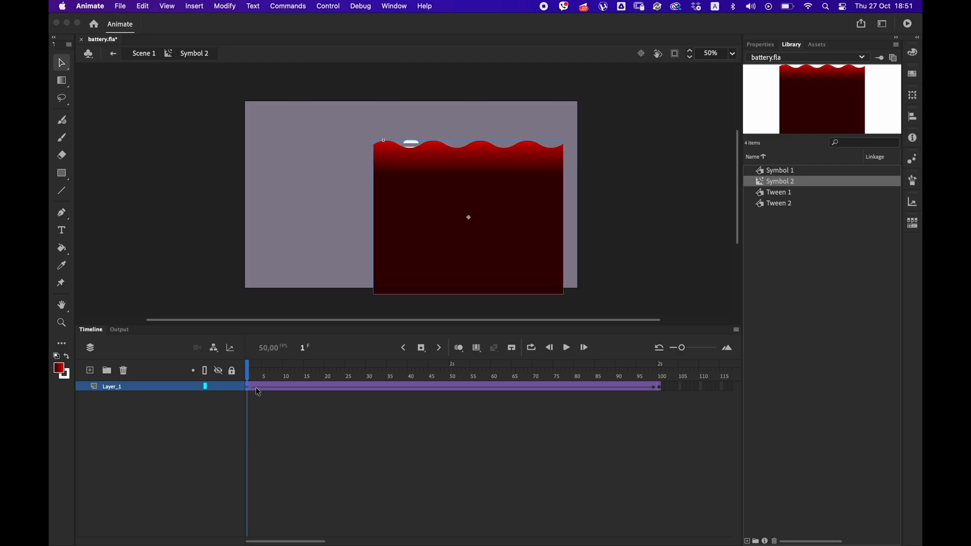
# Stretch the red gradient down the wave shape with the Gradient Transform tool and return to the main scene.
pyautogui.doubleClick(421, 259)
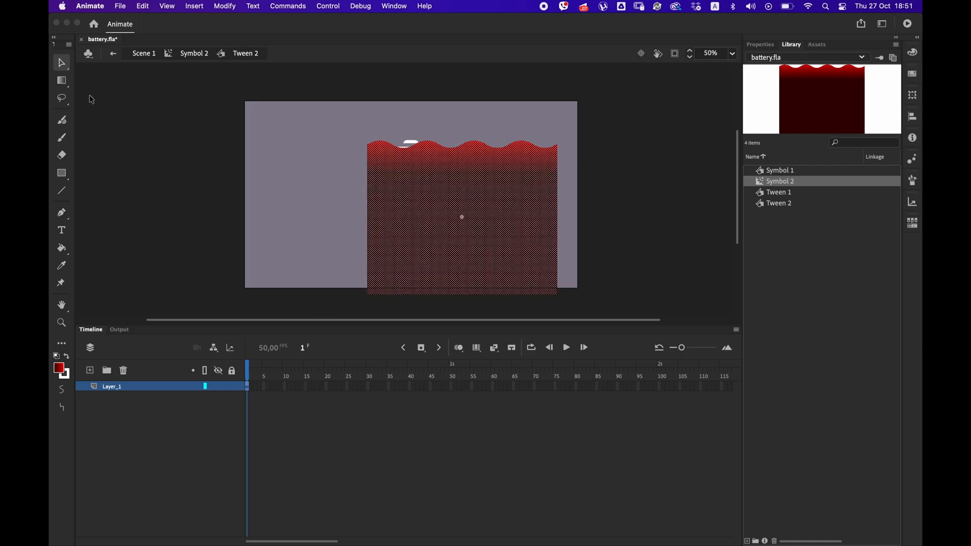
pyautogui.click(62, 81)
pyautogui.click(460, 179)
pyautogui.moveTo(462, 128); pyautogui.dragTo(460, 93)
pyautogui.moveTo(461, 152)
pyautogui.mouseDown()
pyautogui.moveTo(461, 215)
pyautogui.moveTo(461, 140)
pyautogui.moveTo(461, 156)
pyautogui.mouseUp()
pyautogui.moveTo(463, 216); pyautogui.dragTo(463, 208)
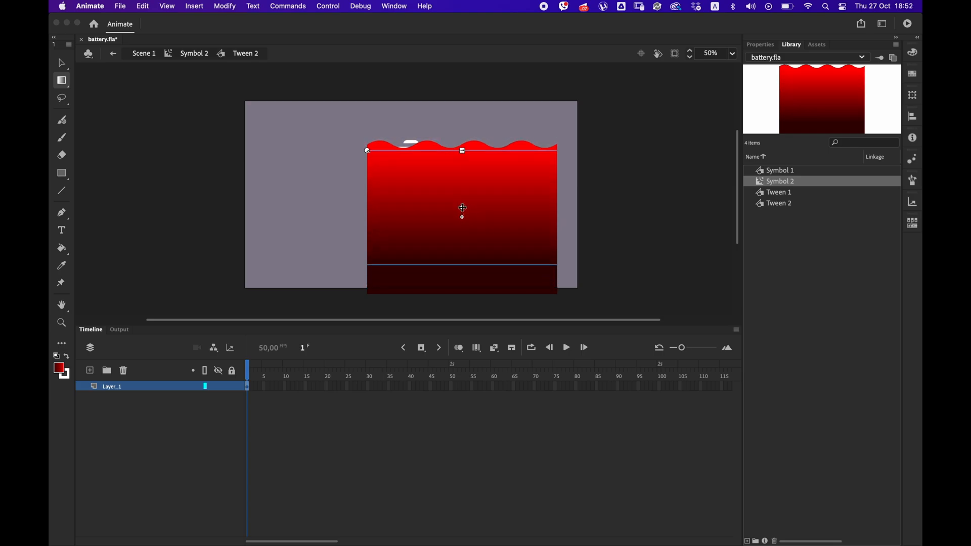
pyautogui.press('v')
pyautogui.doubleClick(196, 107)
pyautogui.doubleClick(197, 111)
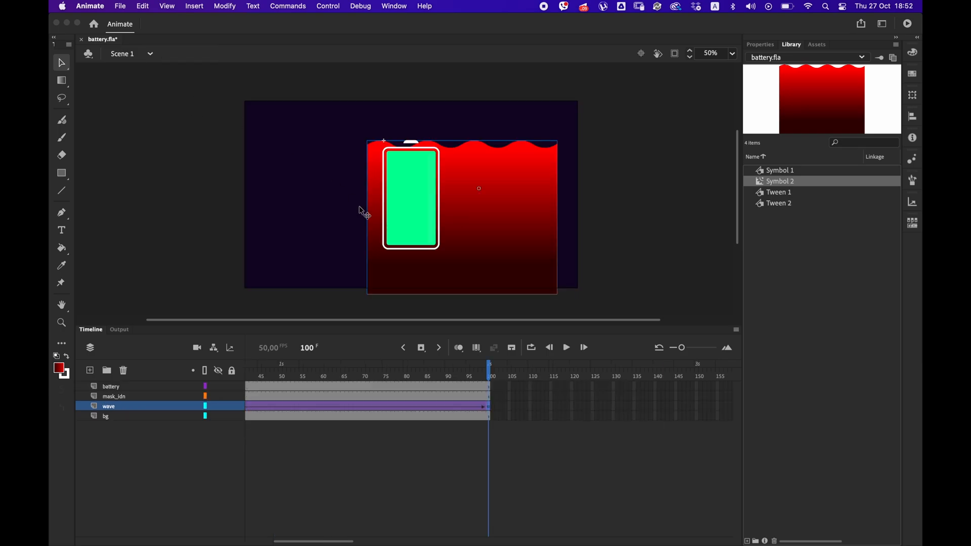
# Turn the mask_idn layer into a mask for the wave and lower the wave at frame 1 to the battery's base.
pyautogui.rightClick(153, 395)
pyautogui.click(155, 431)
pyautogui.moveTo(455, 380); pyautogui.dragTo(247, 374)
pyautogui.click(247, 407)
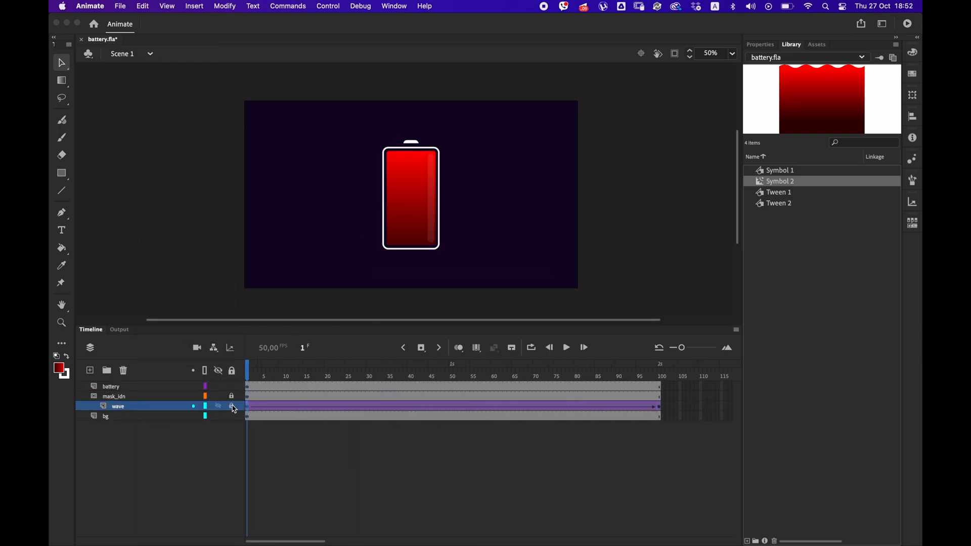
pyautogui.hotkey('shift', 'Down')
pyautogui.hotkey('shift', 'Down')
pyautogui.hotkey('shift', 'Down')
pyautogui.hotkey('shift', 'Down')
pyautogui.hotkey('shift', 'Down')
pyautogui.hotkey('shift', 'Down')
pyautogui.hotkey('shift', 'Down')
pyautogui.hotkey('shift', 'Down')
pyautogui.hotkey('shift', 'Down')
pyautogui.hotkey('shift', 'Down')
pyautogui.hotkey('shift', 'Down')
pyautogui.hotkey('shift', 'Down')
pyautogui.hotkey('shift', 'Down')
pyautogui.hotkey('shift', 'Down')
pyautogui.hotkey('shift', 'Down')
pyautogui.hotkey('shift', 'Down')
pyautogui.hotkey('shift', 'Down')
pyautogui.hotkey('shift', 'Down')
pyautogui.hotkey('shift', 'Down')
pyautogui.hotkey('shift', 'Down')
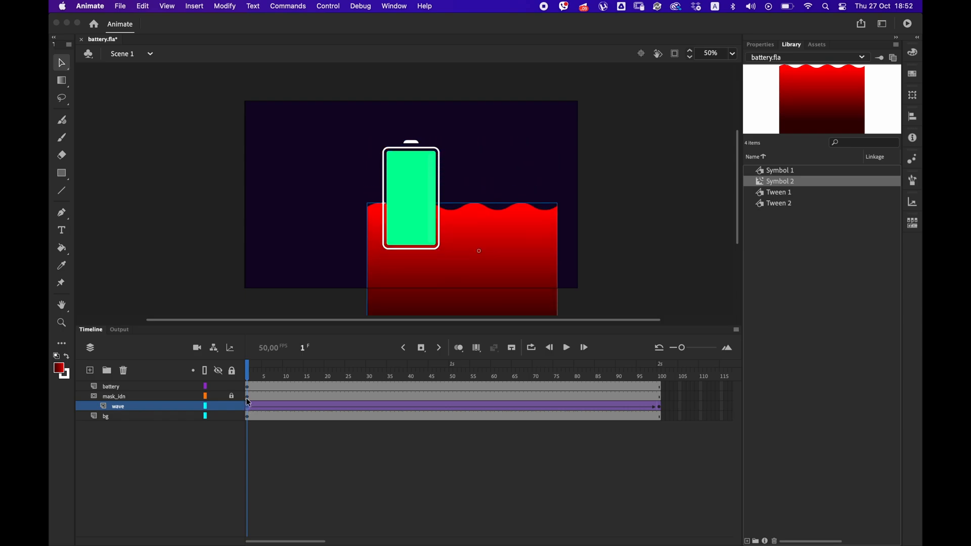
pyautogui.hotkey('shift', 'Down')
pyautogui.hotkey('shift', 'Down')
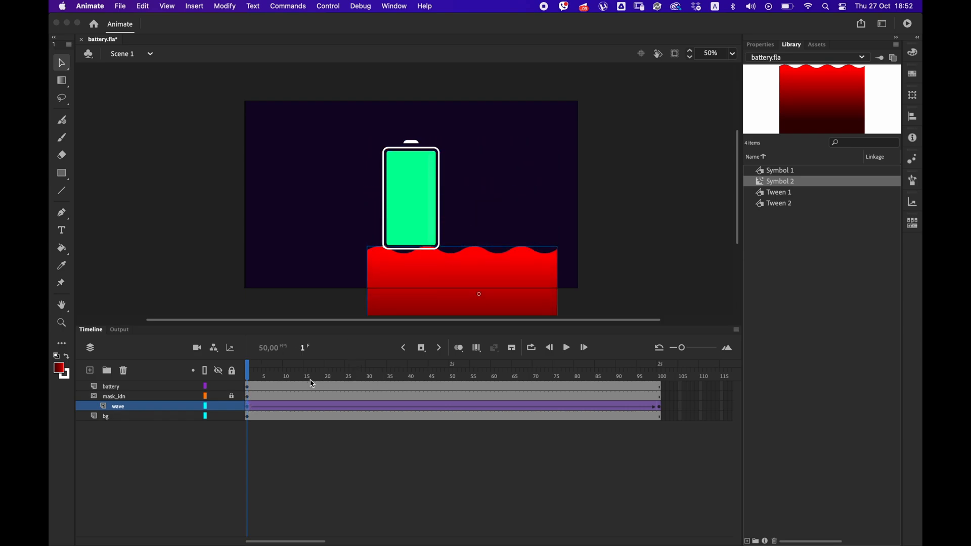
# Check the wave's motion inside its symbol and test the masked battery movie.
pyautogui.doubleClick(473, 268)
pyautogui.moveTo(286, 372); pyautogui.dragTo(268, 361)
pyautogui.doubleClick(597, 268)
pyautogui.press('super+Return')
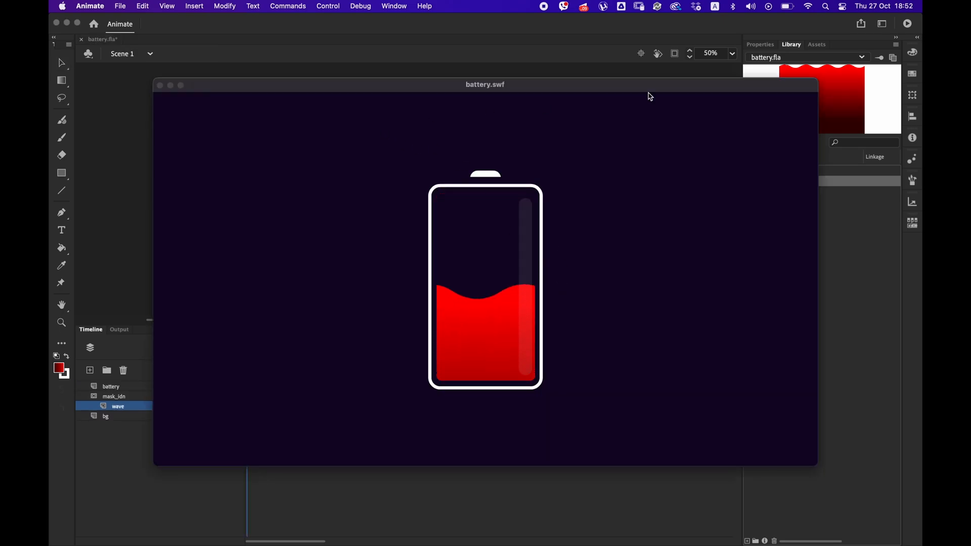
pyautogui.click(160, 85)
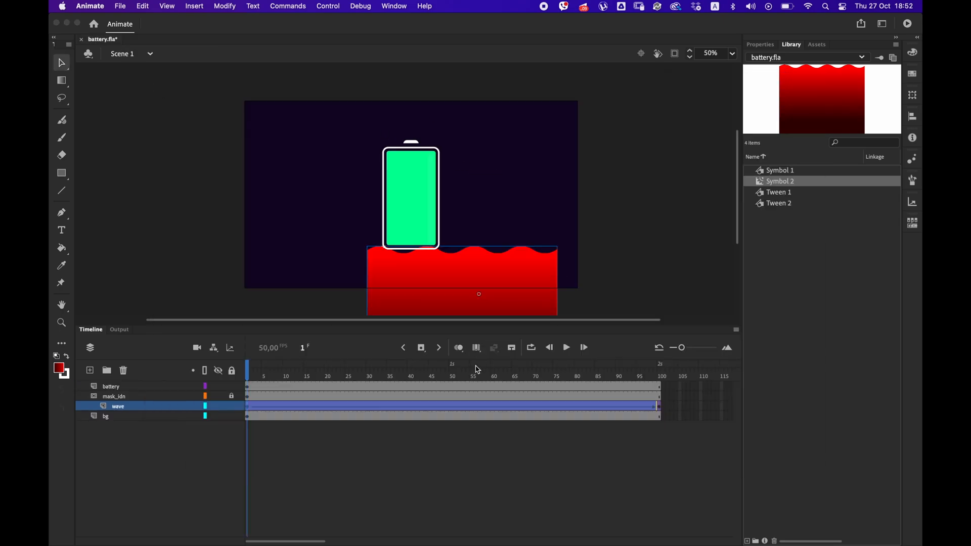
# Shorten the looping tween inside the wave symbol to about 61 frames and test the movie.
pyautogui.click(662, 413)
pyautogui.doubleClick(506, 227)
pyautogui.moveTo(452, 385); pyautogui.dragTo(609, 387)
pyautogui.rightClick(583, 387)
pyautogui.click(605, 290)
pyautogui.press('super+Return')
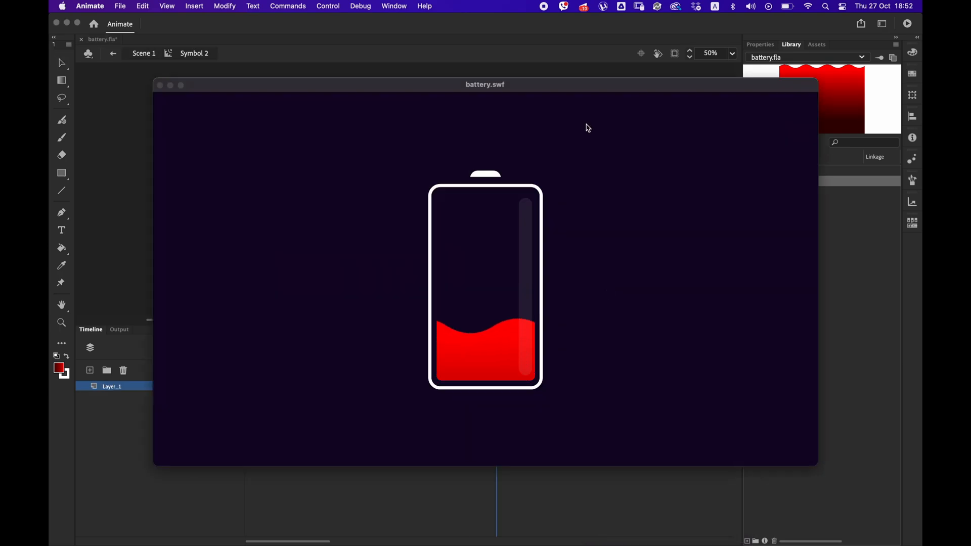
pyautogui.moveTo(813, 82); pyautogui.dragTo(433, 295)
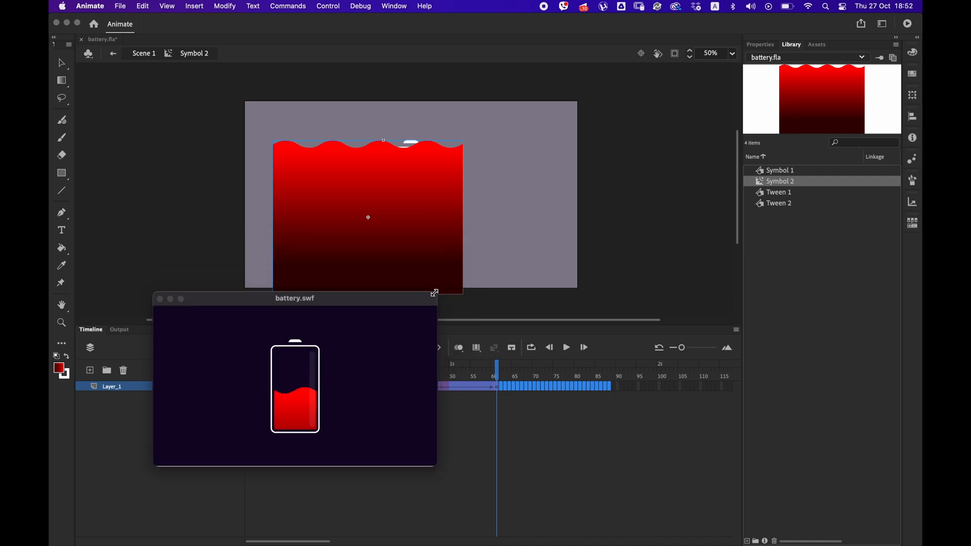
pyautogui.click(159, 299)
# Lengthen the main animation to frame 285 by inserting frames across all layers, and test the movie.
pyautogui.doubleClick(516, 293)
pyautogui.moveTo(455, 387); pyautogui.dragTo(303, 438)
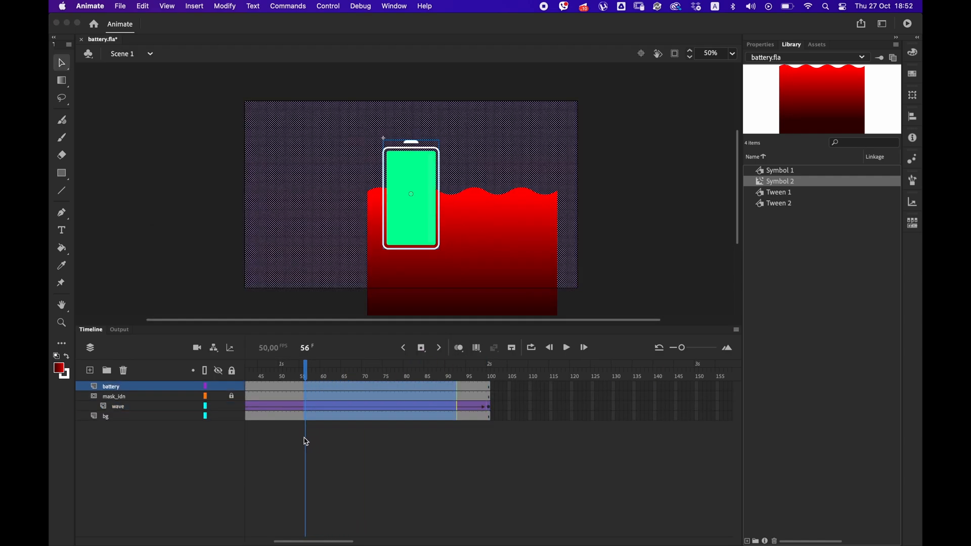
pyautogui.press('F5')
pyautogui.press('F5')
pyautogui.press('F5')
pyautogui.press('F5')
pyautogui.press('F5')
pyautogui.press('super+Return')
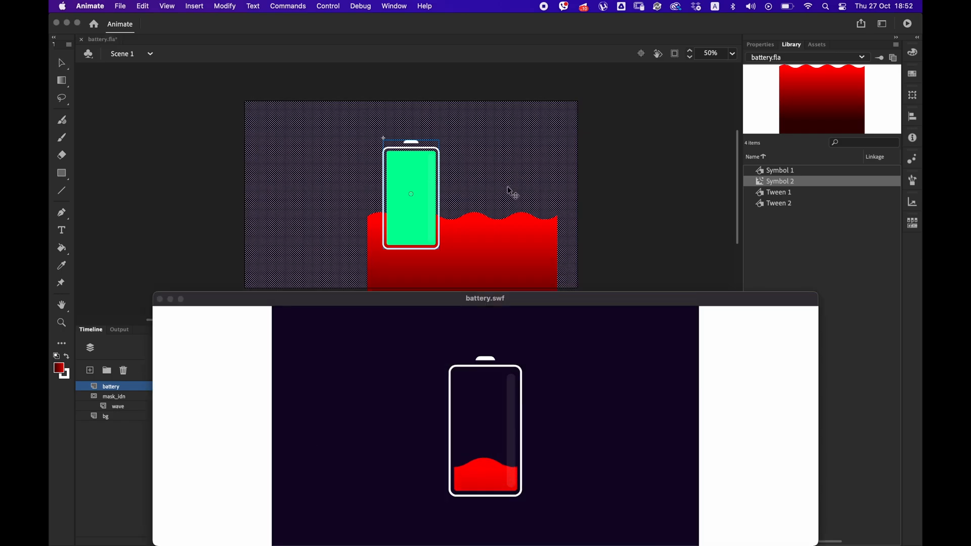
pyautogui.click(160, 299)
# Open the wave symbol from frame 1 and remove frames to shorten its looping tween to about 44 frames.
pyautogui.moveTo(303, 541); pyautogui.dragTo(280, 539)
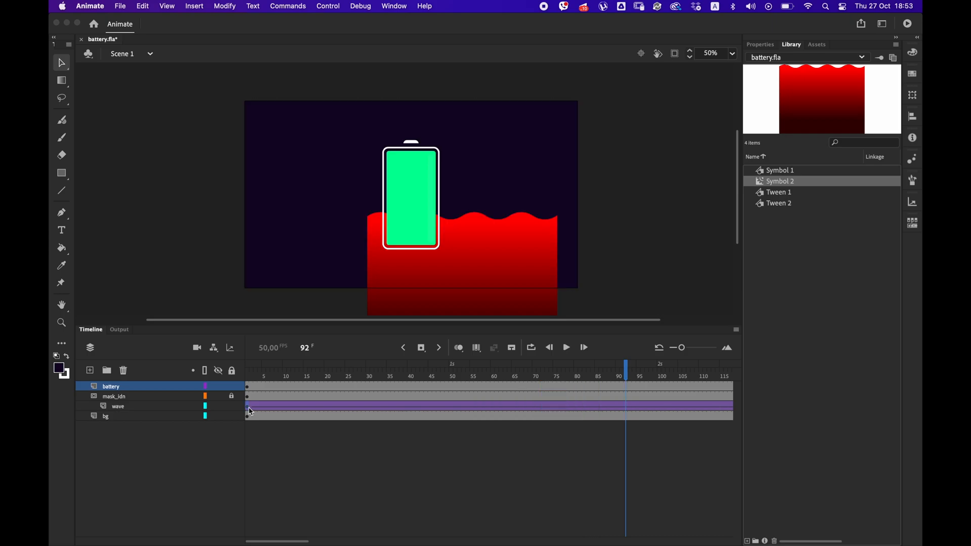
pyautogui.click(248, 407)
pyautogui.doubleClick(489, 272)
pyautogui.moveTo(313, 387); pyautogui.dragTo(380, 387)
pyautogui.rightClick(356, 387)
pyautogui.click(605, 276)
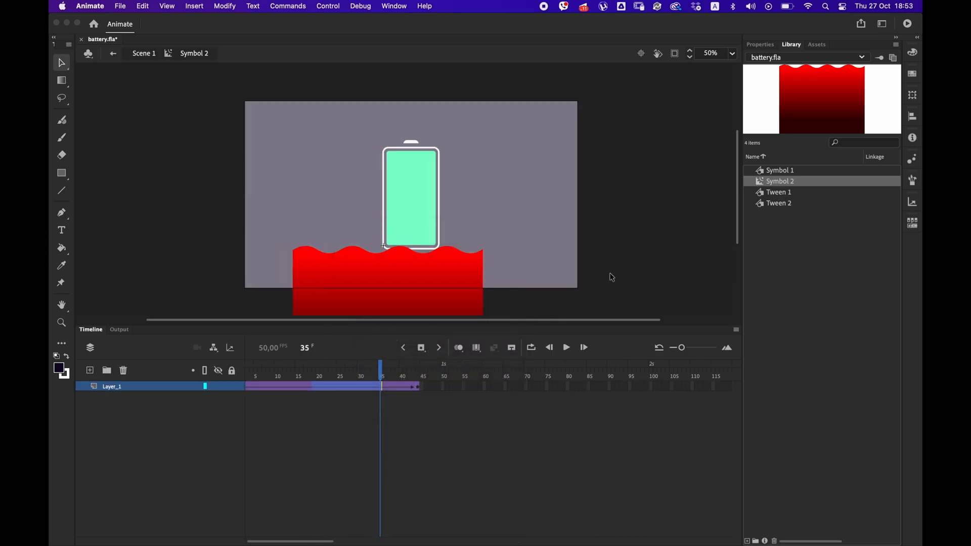
# Return to the main scene and extend all layers to frame 351.
pyautogui.doubleClick(584, 282)
pyautogui.moveTo(269, 375); pyautogui.dragTo(592, 343)
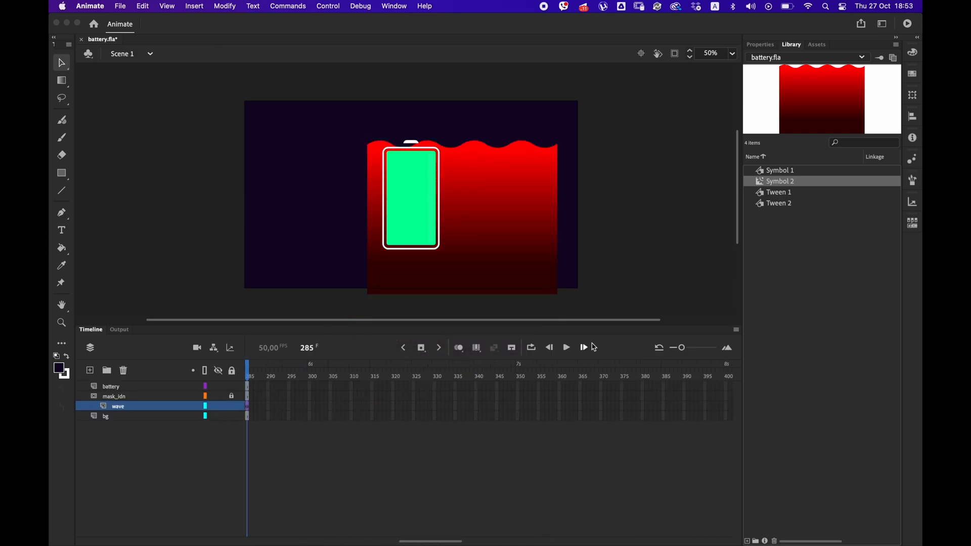
pyautogui.moveTo(435, 541); pyautogui.dragTo(423, 542)
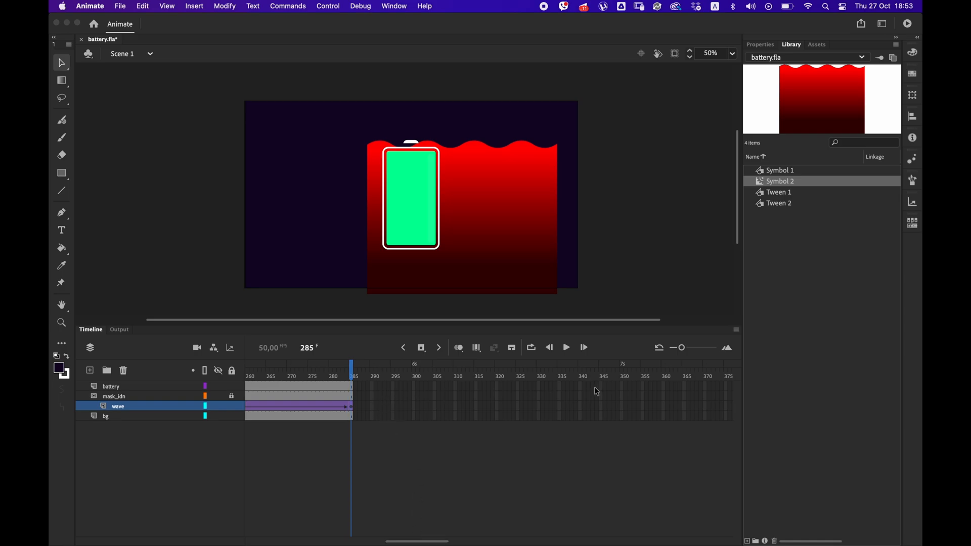
pyautogui.moveTo(601, 387); pyautogui.dragTo(626, 417)
pyautogui.press('F5')
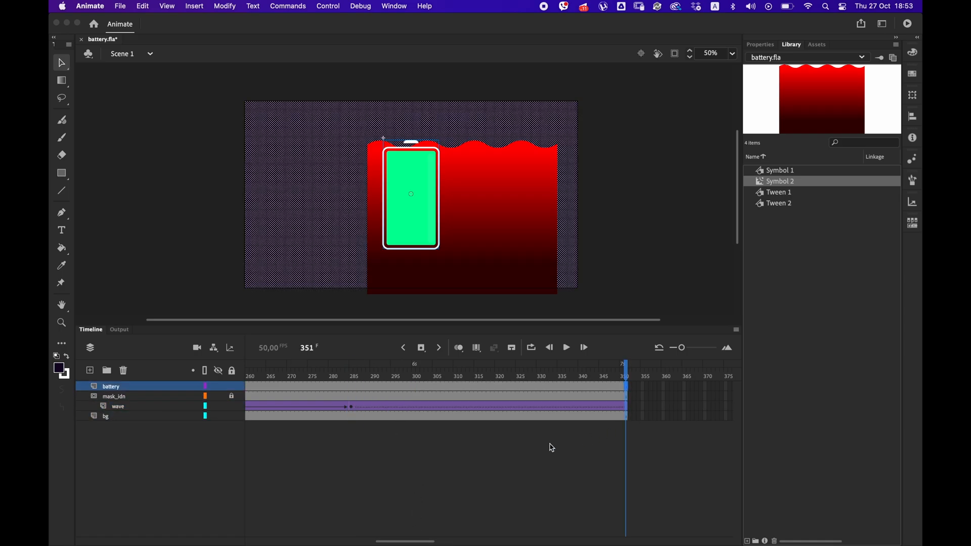
# Insert and remove frames across all layers until the wave's full-battery keyframe falls on frame 300.
pyautogui.moveTo(416, 541)
pyautogui.mouseDown()
pyautogui.moveTo(400, 542)
pyautogui.moveTo(410, 541)
pyautogui.mouseUp()
pyautogui.moveTo(384, 387); pyautogui.dragTo(381, 415)
pyautogui.press('F5')
pyautogui.press('F5')
pyautogui.press('F5')
pyautogui.press('F5')
pyautogui.press('F5')
pyautogui.press('F5')
pyautogui.press('F5')
pyautogui.press('F5')
pyautogui.press('F5')
pyautogui.press('F5')
pyautogui.press('F5')
pyautogui.press('F5')
pyautogui.press('F5')
pyautogui.press('F5')
pyautogui.press('F5')
pyautogui.moveTo(459, 391); pyautogui.dragTo(452, 413)
pyautogui.rightClick(453, 414)
pyautogui.click(488, 288)
# Copy the wave layer's first keyframe and make all layers end at frame 400.
pyautogui.moveTo(395, 542); pyautogui.dragTo(246, 410)
pyautogui.rightClick(246, 407)
pyautogui.moveTo(275, 542); pyautogui.dragTo(387, 526)
pyautogui.moveTo(424, 515)
pyautogui.mouseDown()
pyautogui.moveTo(437, 514)
pyautogui.moveTo(433, 500)
pyautogui.mouseUp()
pyautogui.moveTo(617, 386); pyautogui.dragTo(680, 417)
pyautogui.hotkey('shift', 'F5')
pyautogui.press('F5')
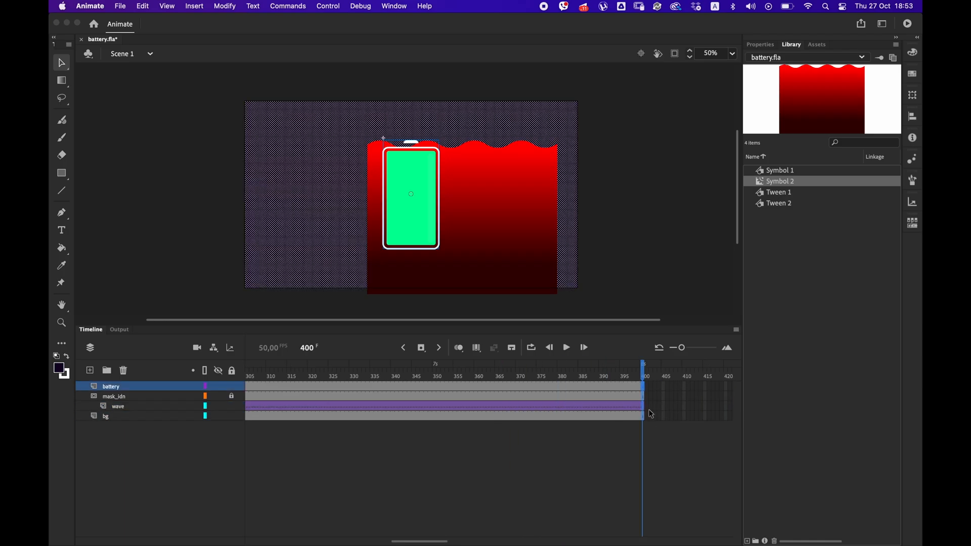
# Paste the copied wave keyframe at frame 700 and extend the other layers to the same frame.
pyautogui.moveTo(434, 543); pyautogui.dragTo(564, 539)
pyautogui.click(671, 407)
pyautogui.rightClick(670, 404)
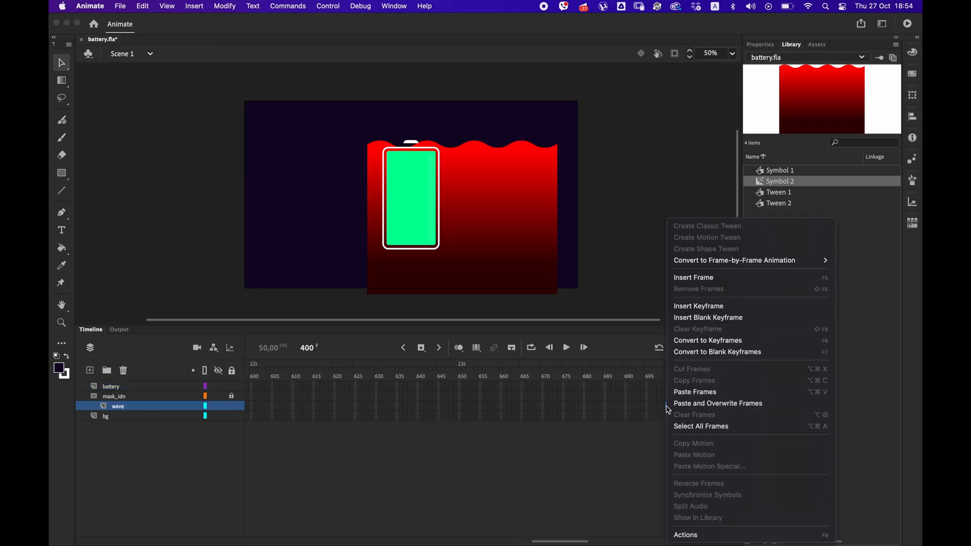
pyautogui.click(680, 390)
pyautogui.moveTo(668, 418); pyautogui.dragTo(681, 394)
# Test the movie and raise the wave slightly above the battery's base at frame 700.
pyautogui.press('super+Return')
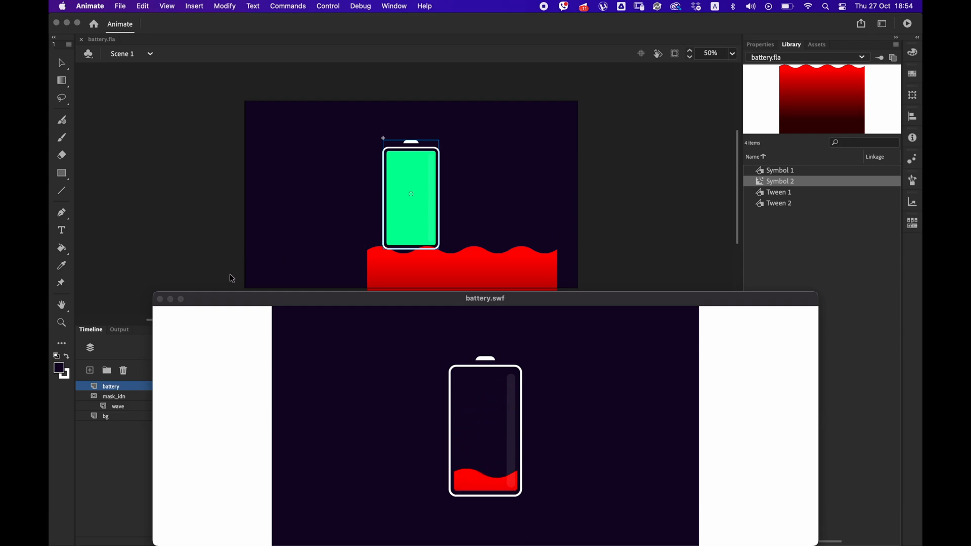
pyautogui.click(160, 299)
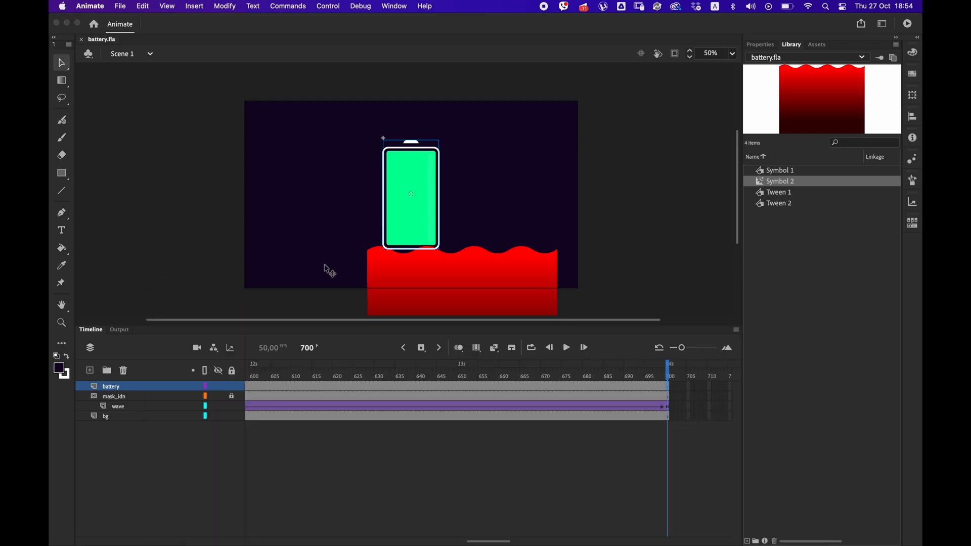
pyautogui.click(667, 406)
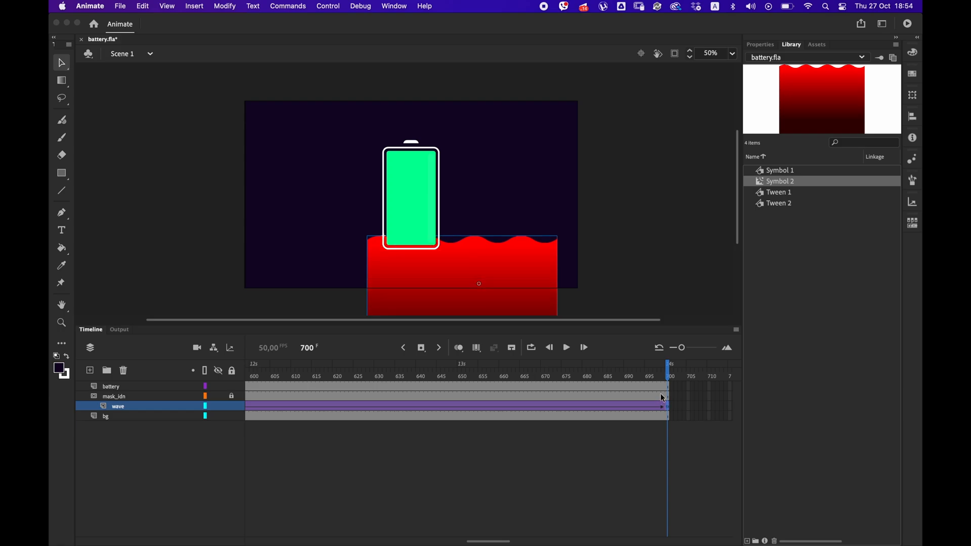
pyautogui.moveTo(488, 541); pyautogui.dragTo(253, 540)
pyautogui.click(248, 408)
pyautogui.moveTo(247, 404); pyautogui.dragTo(554, 377)
# Select the wave instance at frame 300 and apply the Advanced color effect to it.
pyautogui.click(408, 406)
pyautogui.click(761, 44)
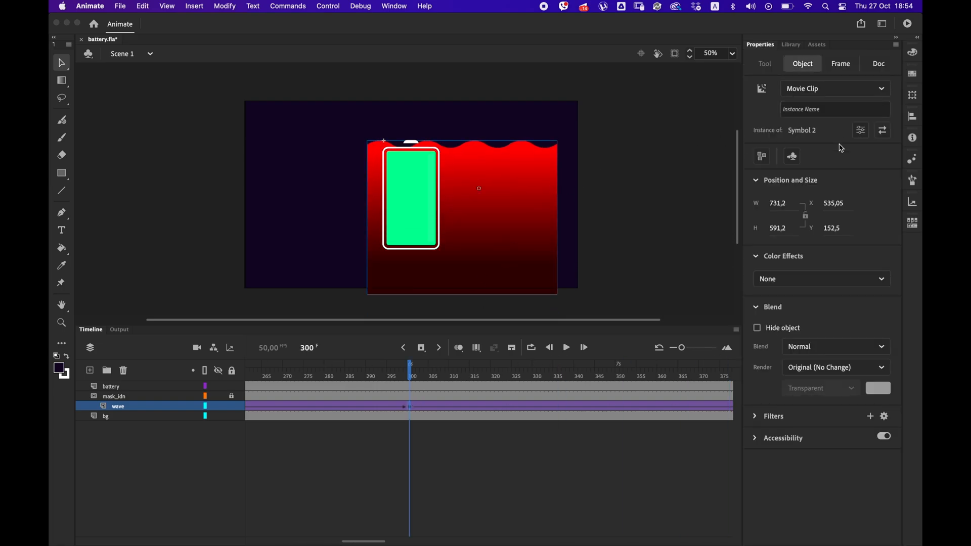
pyautogui.click(808, 282)
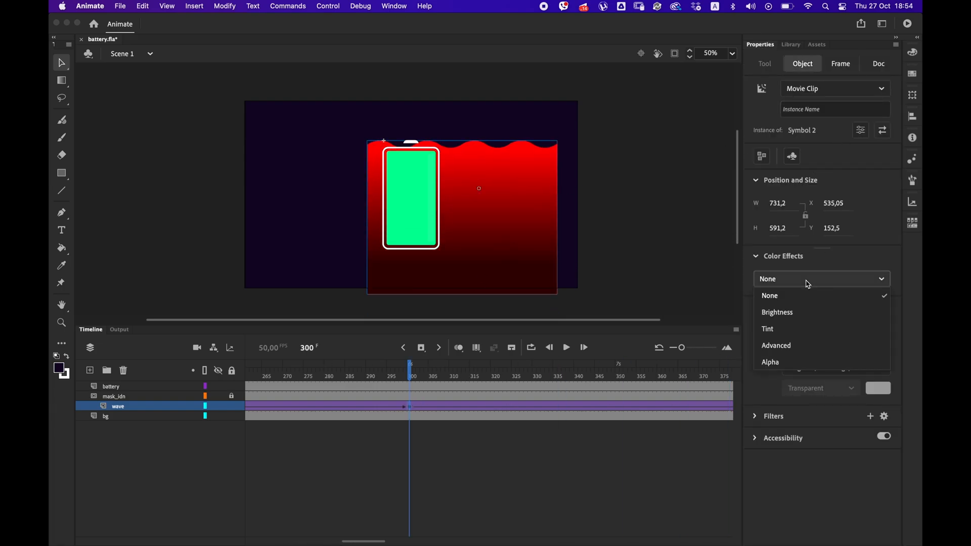
pyautogui.click(788, 333)
pyautogui.press('super+z')
pyautogui.click(783, 283)
pyautogui.click(780, 348)
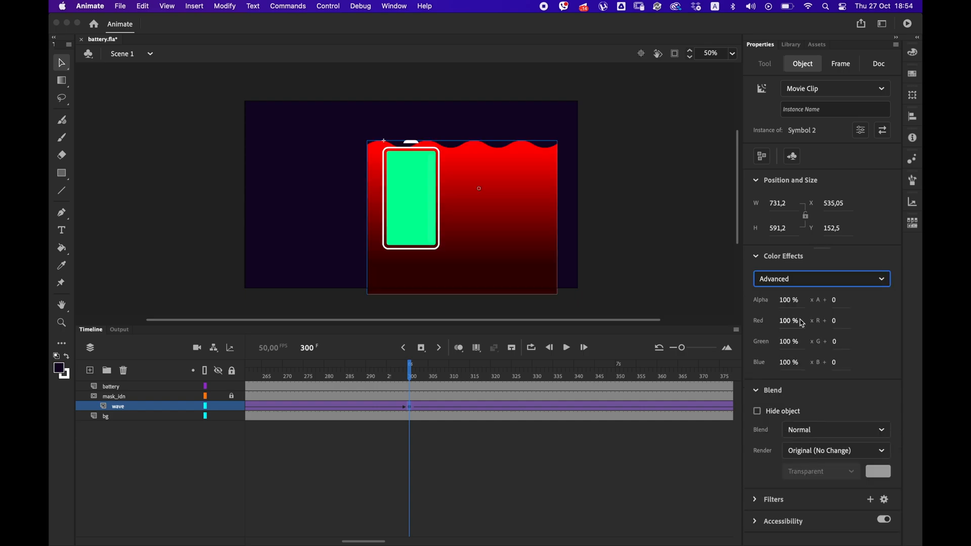
# Set the wave's color effect to Red 8% with offset 21, Green 65% with offset 202 and Blue -48% with offset -226.
pyautogui.moveTo(835, 342); pyautogui.dragTo(869, 334)
pyautogui.moveTo(834, 368); pyautogui.dragTo(878, 352)
pyautogui.moveTo(793, 359); pyautogui.dragTo(792, 359)
pyautogui.moveTo(790, 344); pyautogui.dragTo(855, 338)
pyautogui.moveTo(785, 323); pyautogui.dragTo(746, 323)
pyautogui.moveTo(838, 323); pyautogui.dragTo(851, 338)
pyautogui.moveTo(790, 322); pyautogui.dragTo(746, 365)
pyautogui.moveTo(784, 361); pyautogui.dragTo(713, 365)
pyautogui.moveTo(785, 341); pyautogui.dragTo(767, 341)
pyautogui.moveTo(784, 320)
pyautogui.mouseDown()
pyautogui.moveTo(803, 321)
pyautogui.moveTo(786, 320)
pyautogui.mouseUp()
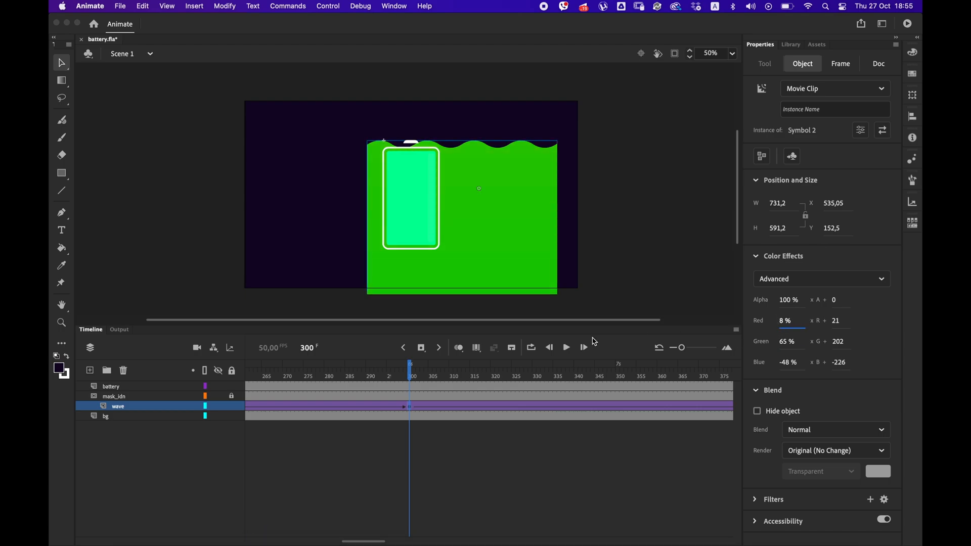
# Copy the wave keyframe at frame 300, paste it just after, and extend the held full level to frame 350.
pyautogui.moveTo(373, 542); pyautogui.dragTo(370, 506)
pyautogui.rightClick(419, 410)
pyautogui.click(403, 494)
pyautogui.moveTo(495, 378); pyautogui.dragTo(477, 397)
pyautogui.rightClick(496, 406)
pyautogui.click(509, 385)
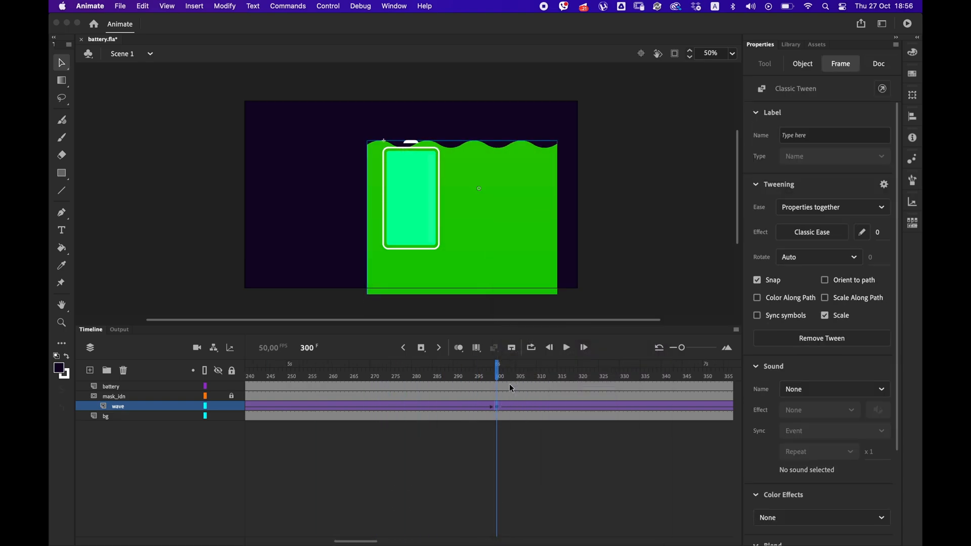
pyautogui.rightClick(509, 406)
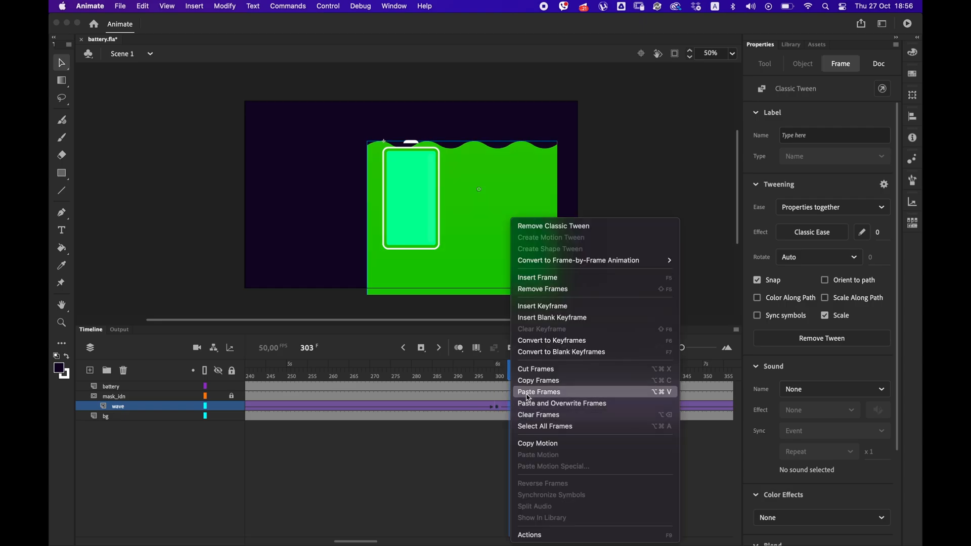
pyautogui.click(526, 393)
pyautogui.click(501, 373)
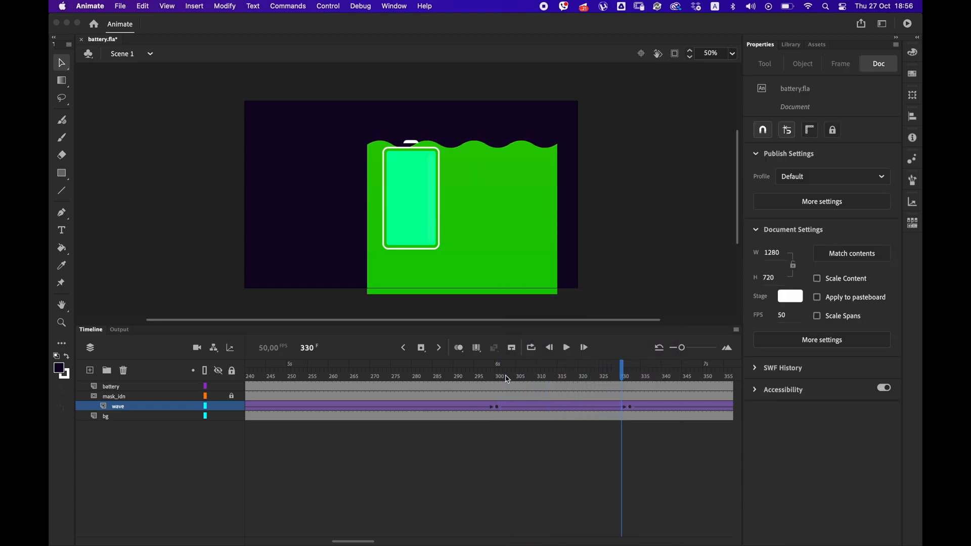
pyautogui.moveTo(515, 374); pyautogui.dragTo(546, 377)
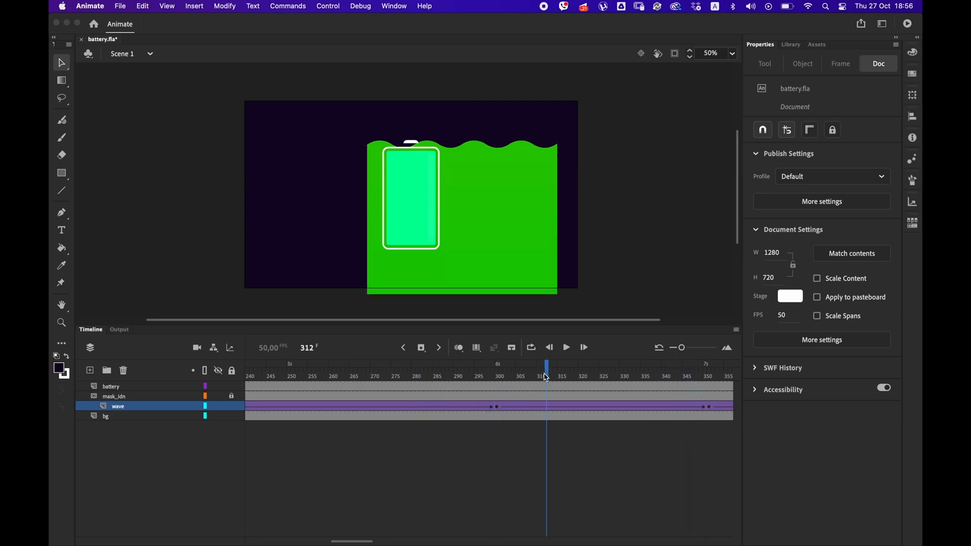
# Test the movie and scrub through the wave layer's remaining keyframes back to frame 1.
pyautogui.press('super+Return')
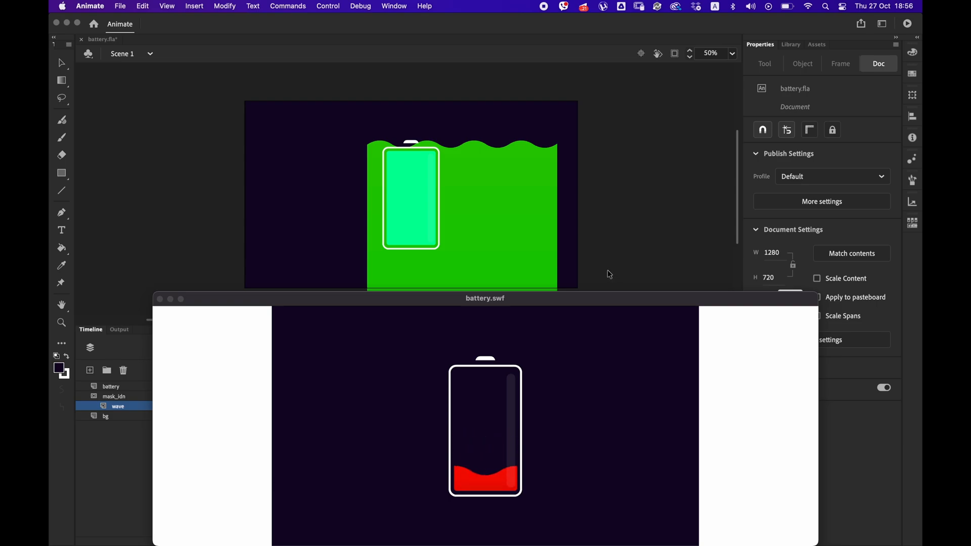
pyautogui.click(160, 298)
pyautogui.moveTo(352, 541); pyautogui.dragTo(533, 541)
pyautogui.click(249, 406)
pyautogui.click(386, 410)
pyautogui.moveTo(386, 372); pyautogui.dragTo(486, 393)
pyautogui.moveTo(436, 374); pyautogui.dragTo(207, 387)
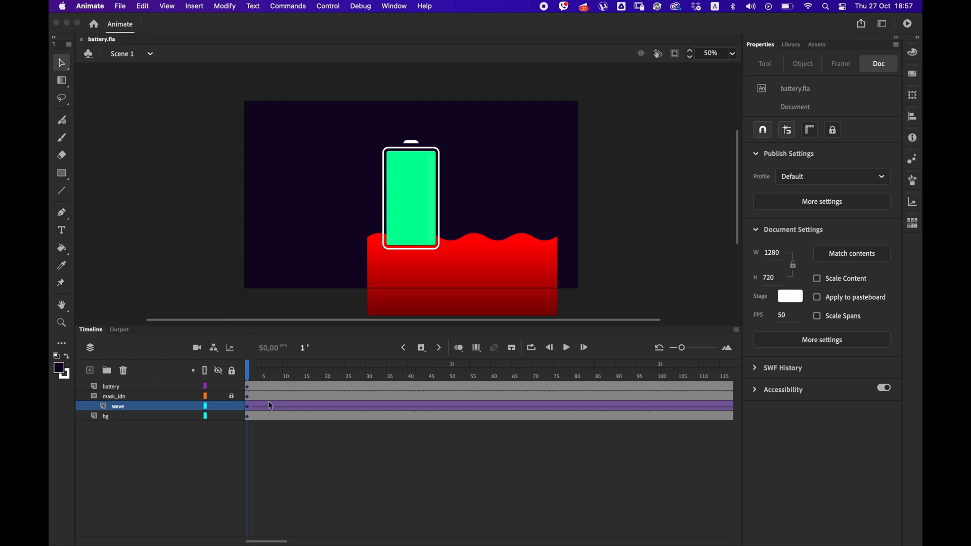
# Open the wave symbol for editing, play its tween, and copy the layer's frames 1 to 44.
pyautogui.click(247, 406)
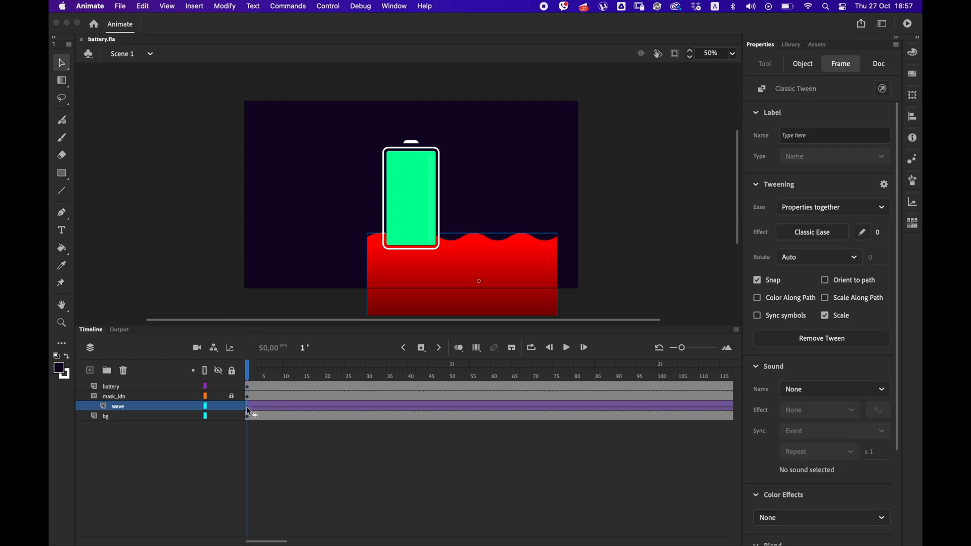
pyautogui.doubleClick(444, 266)
pyautogui.press('Return')
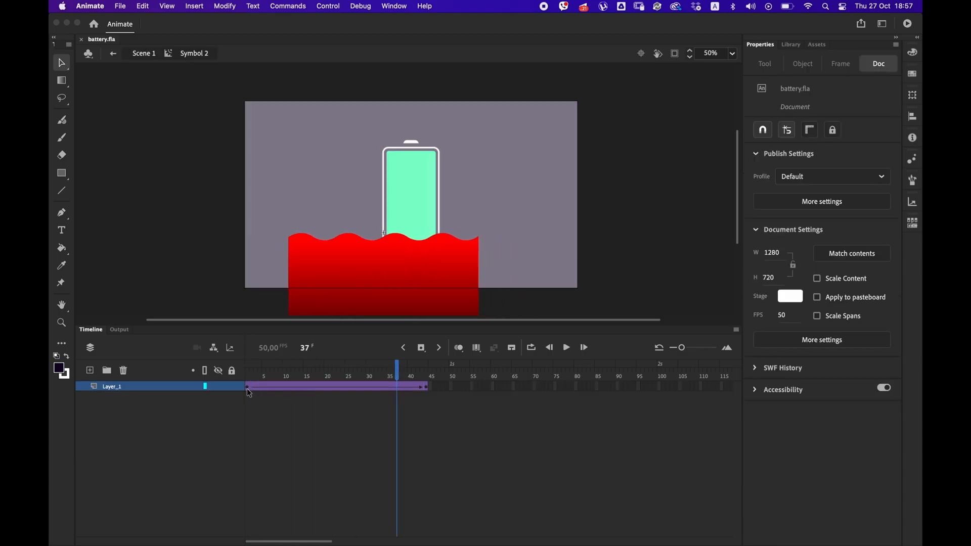
pyautogui.click(247, 388)
pyautogui.rightClick(247, 389)
pyautogui.click(399, 406)
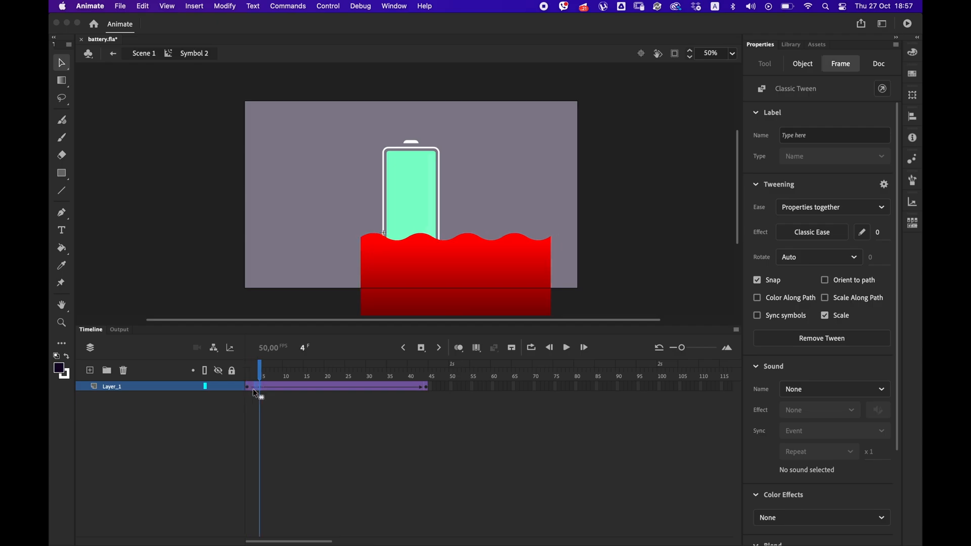
pyautogui.moveTo(248, 378); pyautogui.dragTo(424, 381)
pyautogui.rightClick(426, 386)
pyautogui.click(435, 383)
# Add a new layer below Layer_1, paste the copied wave frames at frame 1, and remove the surplus frames after frame 44.
pyautogui.click(90, 370)
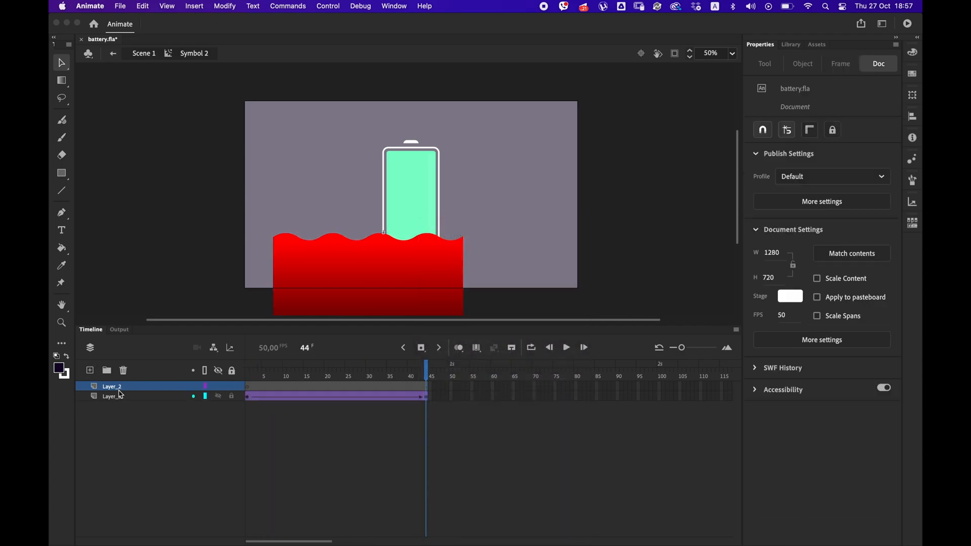
pyautogui.moveTo(117, 389); pyautogui.dragTo(125, 404)
pyautogui.click(262, 413)
pyautogui.rightClick(247, 398)
pyautogui.click(257, 395)
pyautogui.moveTo(429, 397); pyautogui.dragTo(607, 396)
pyautogui.rightClick(607, 397)
pyautogui.click(620, 289)
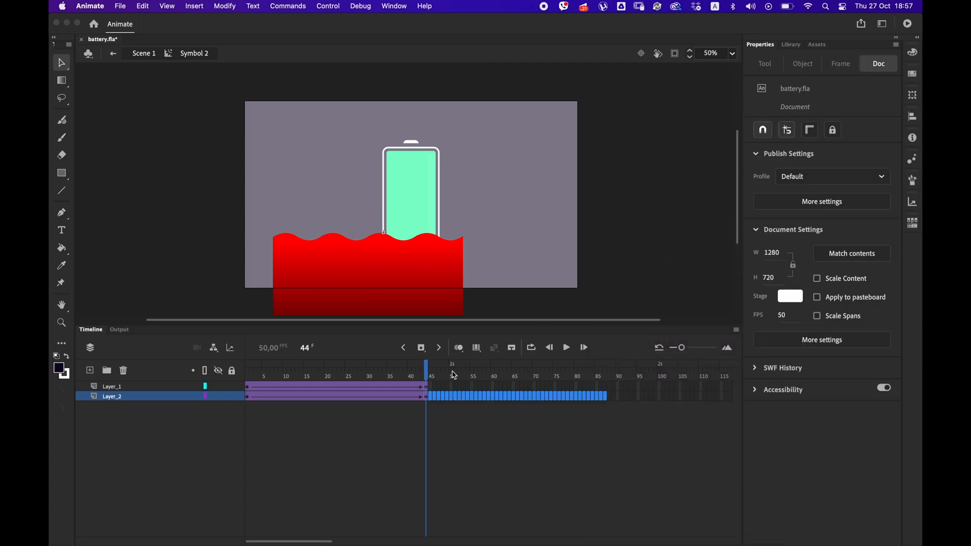
# Shift the Layer_2 wave to the right at frames 1 and 44 to offset its crests from the first wave.
pyautogui.click(425, 397)
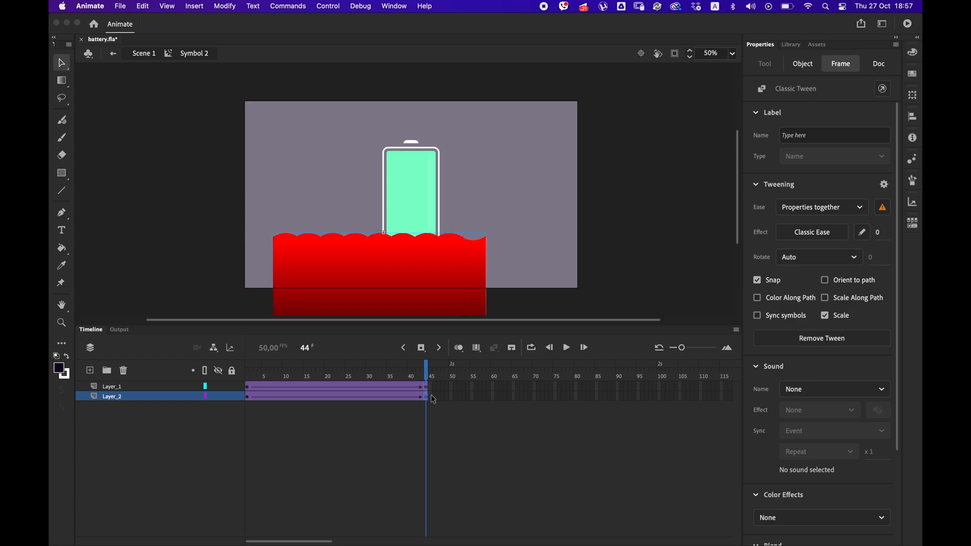
pyautogui.click(248, 396)
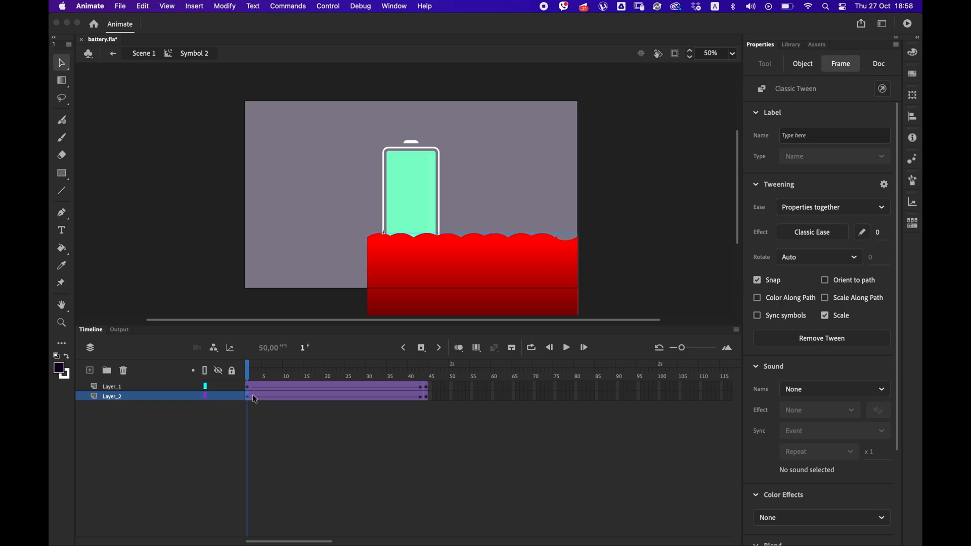
pyautogui.press('Return')
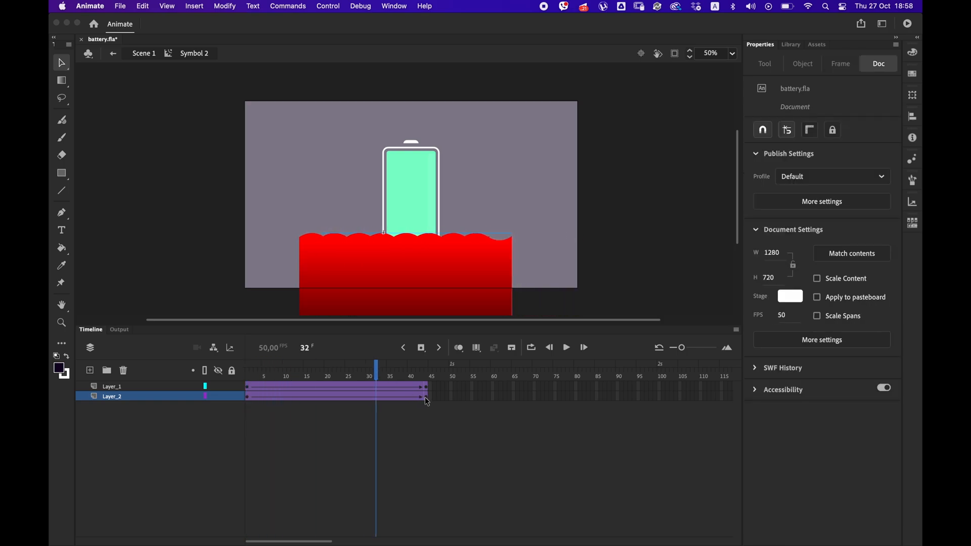
pyautogui.hotkey('shift', 'Right')
pyautogui.hotkey('shift', 'Right')
pyautogui.hotkey('shift', 'Right')
pyautogui.hotkey('shift', 'Right')
pyautogui.hotkey('shift', 'Right')
pyautogui.hotkey('shift', 'Right')
pyautogui.hotkey('shift', 'Right')
pyautogui.hotkey('shift', 'Right')
pyautogui.hotkey('shift', 'Right')
pyautogui.hotkey('shift', 'Right')
pyautogui.hotkey('shift', 'Right')
pyautogui.hotkey('shift', 'Right')
pyautogui.hotkey('shift', 'Right')
pyautogui.hotkey('shift', 'Right')
pyautogui.hotkey('shift', 'Right')
pyautogui.hotkey('shift', 'Right')
pyautogui.hotkey('shift', 'Right')
pyautogui.hotkey('shift', 'Right')
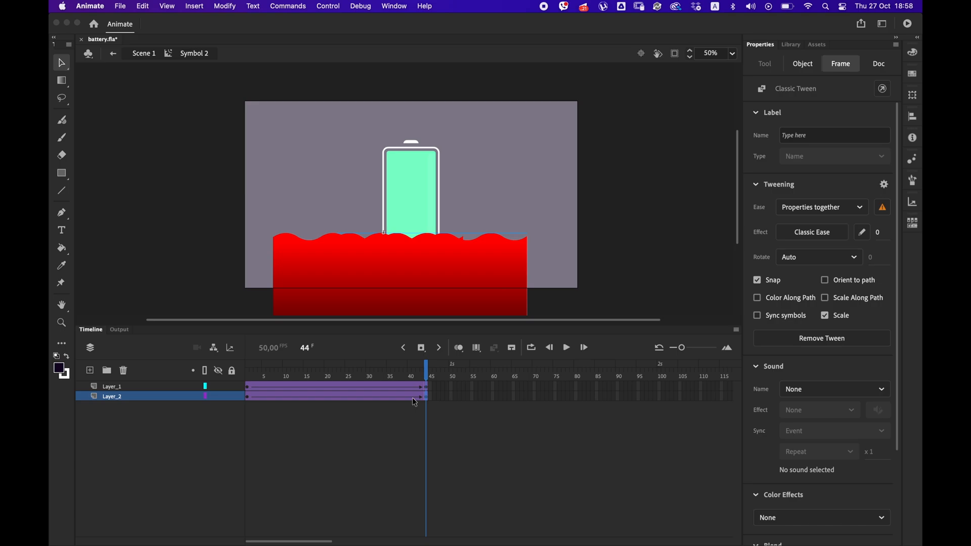
pyautogui.moveTo(334, 384); pyautogui.dragTo(248, 389)
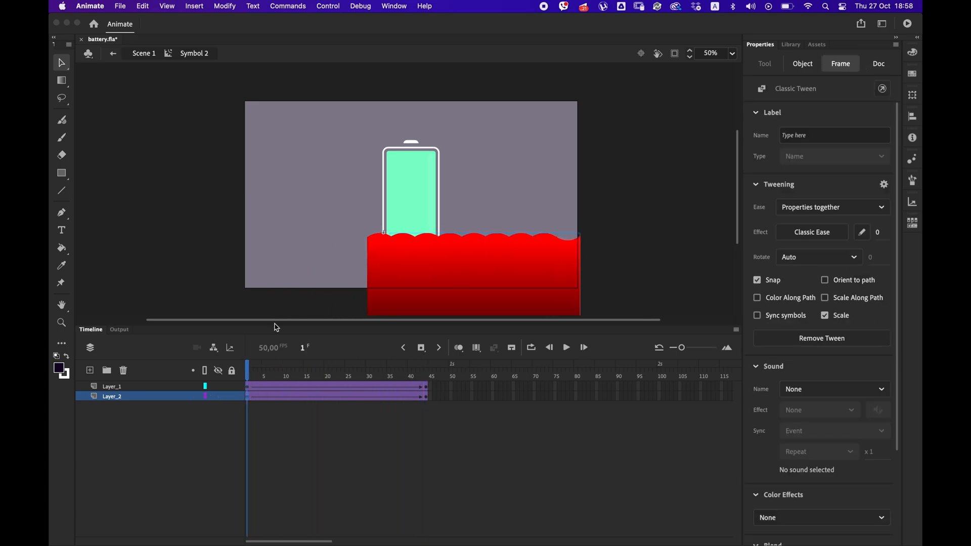
pyautogui.click(428, 368)
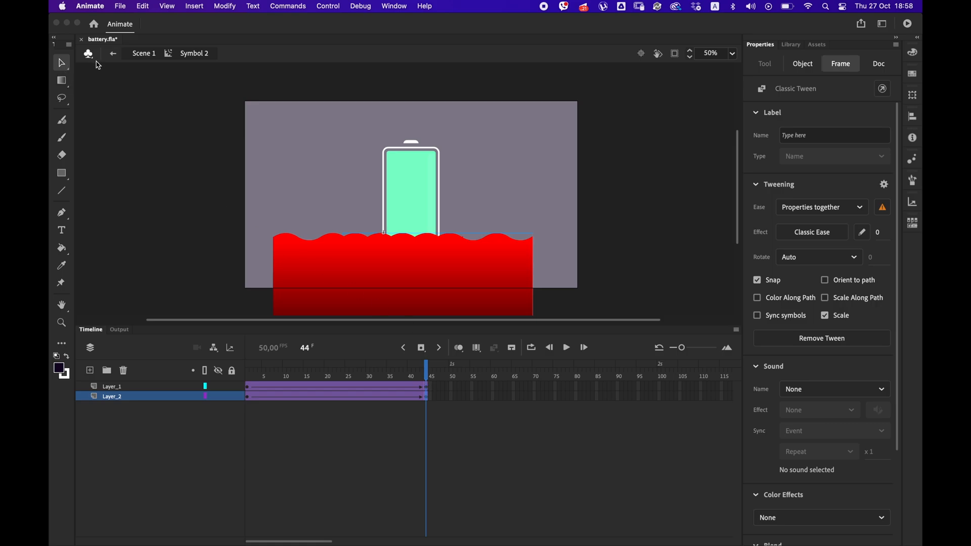
# Apply the Advanced color effect to the Layer_2 wave at frame 44 with a red offset of -60.
pyautogui.click(62, 81)
pyautogui.click(101, 78)
pyautogui.click(424, 241)
pyautogui.click(427, 396)
pyautogui.click(62, 63)
pyautogui.click(803, 283)
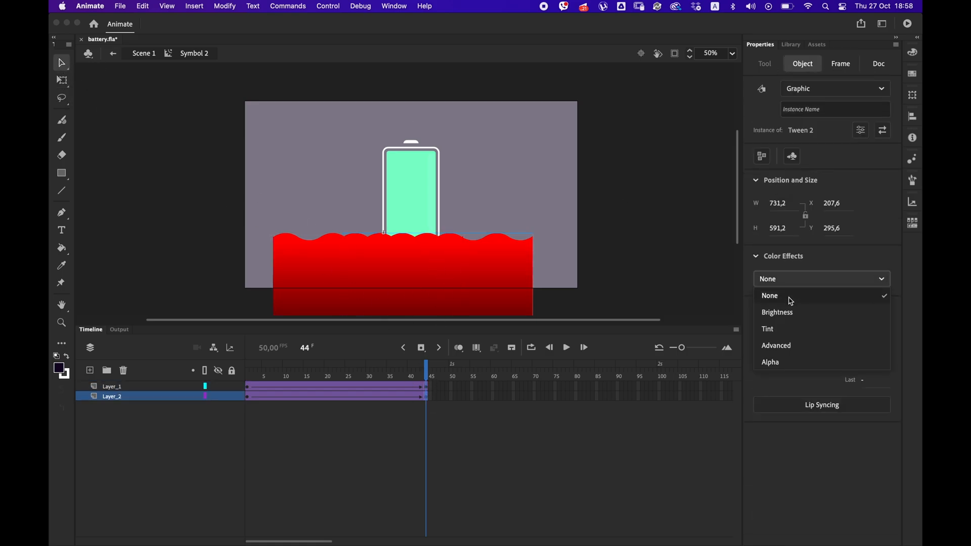
pyautogui.click(778, 346)
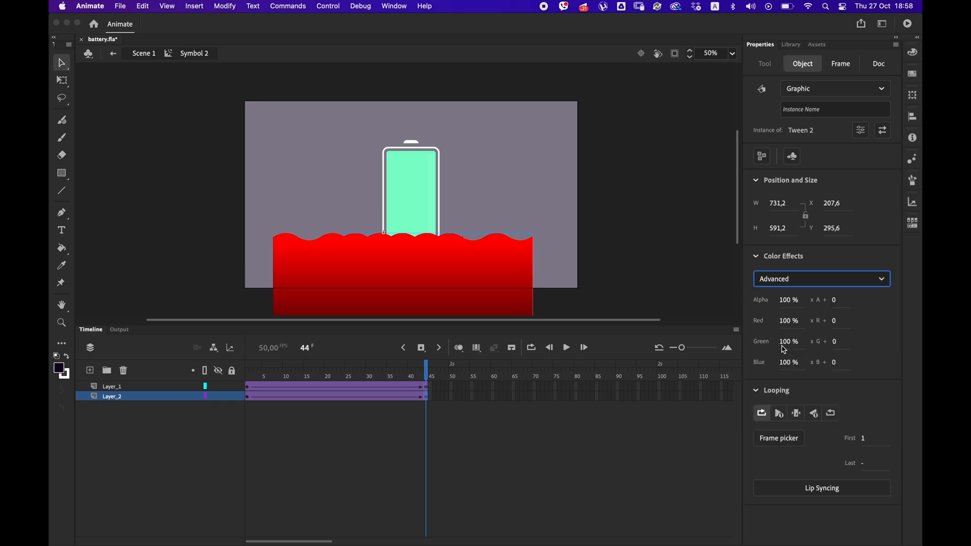
pyautogui.moveTo(836, 324); pyautogui.dragTo(822, 322)
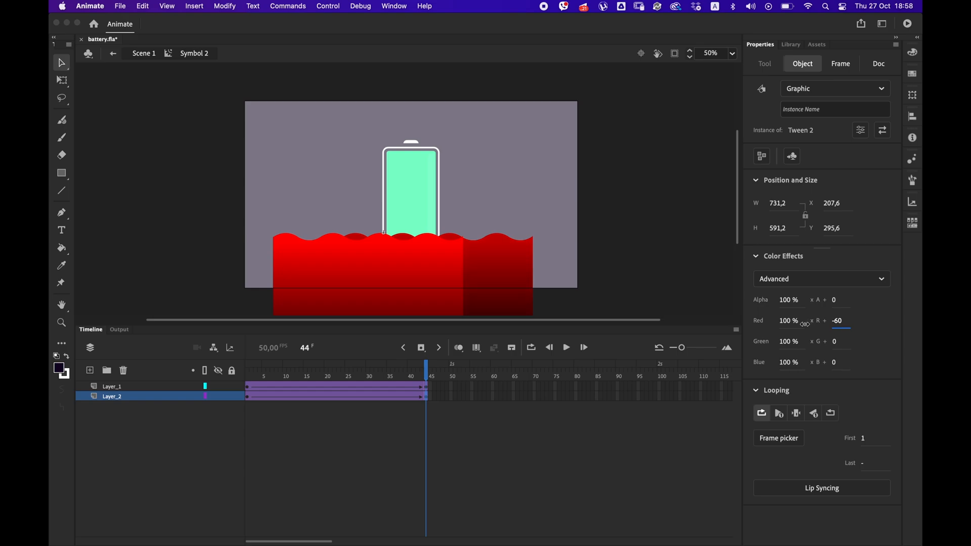
# Apply the Advanced color effect to the Layer_2 wave at frame 1 and lower its red offset.
pyautogui.moveTo(262, 376); pyautogui.dragTo(247, 374)
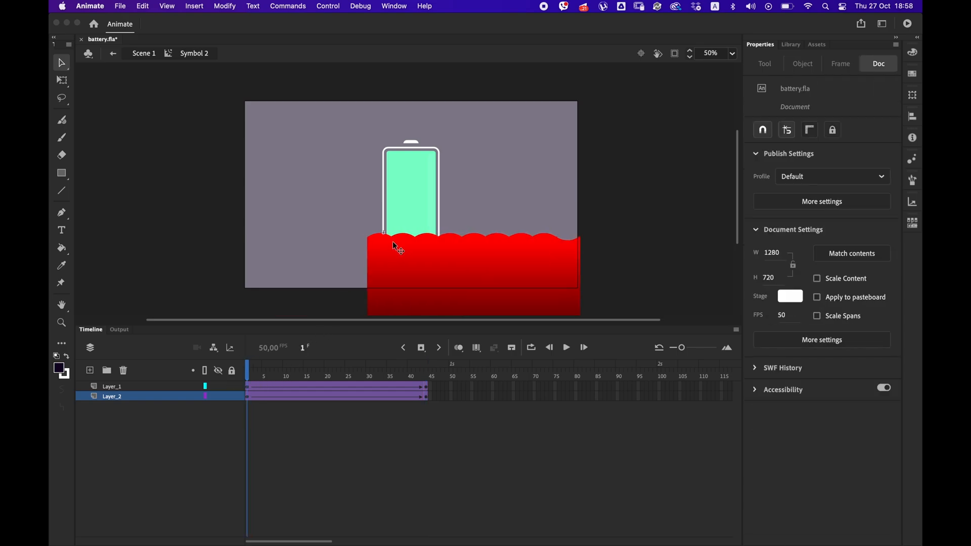
pyautogui.click(440, 233)
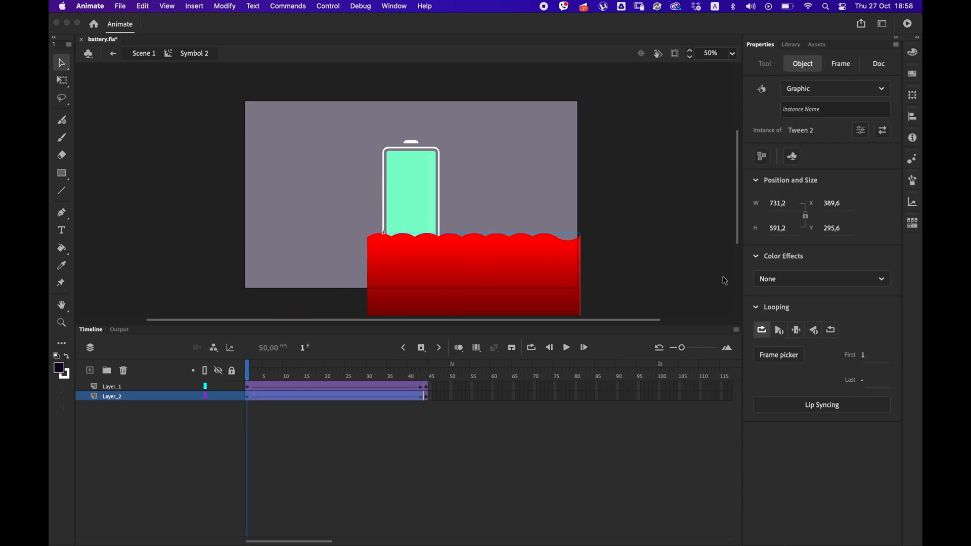
pyautogui.click(785, 287)
pyautogui.click(785, 346)
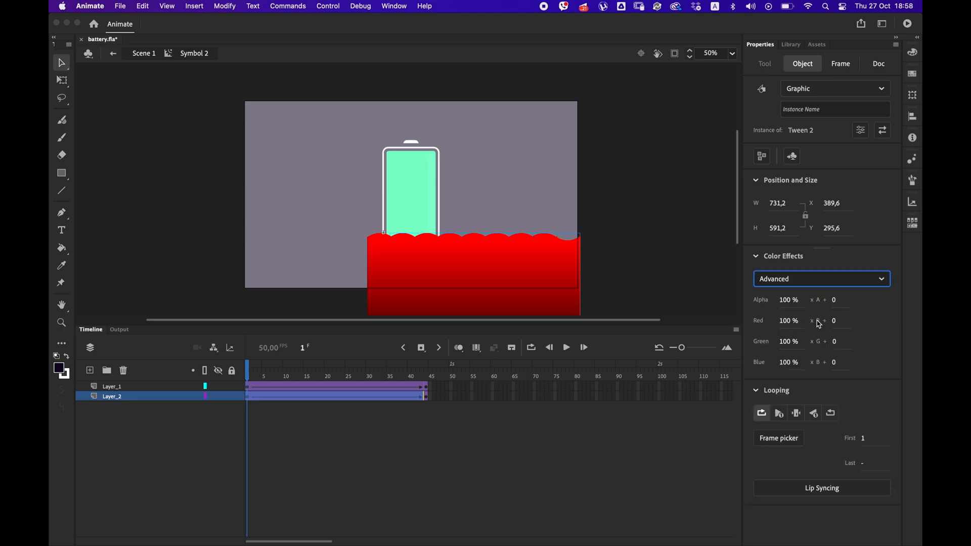
pyautogui.click(833, 322)
pyautogui.press('super+z')
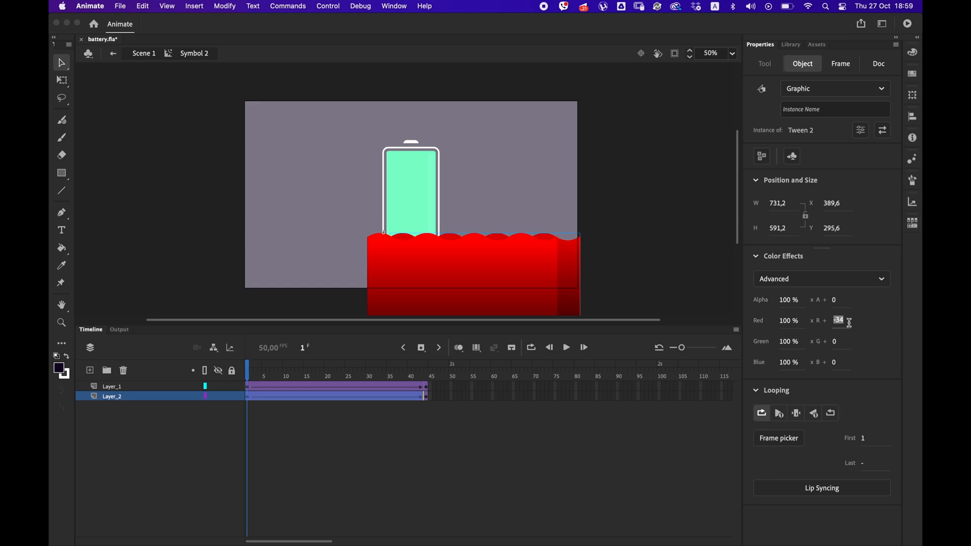
# Test the movie with the darker second wave, then delete that wave's layer and return to the main scene.
pyautogui.moveTo(275, 379); pyautogui.dragTo(399, 378)
pyautogui.press('super+Return')
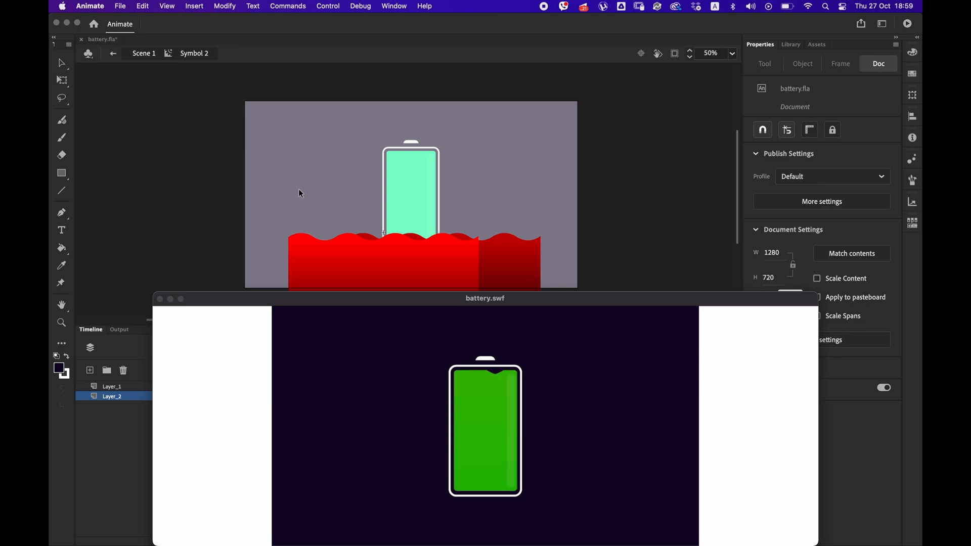
pyautogui.click(160, 299)
pyautogui.click(420, 377)
pyautogui.moveTo(421, 378); pyautogui.dragTo(426, 378)
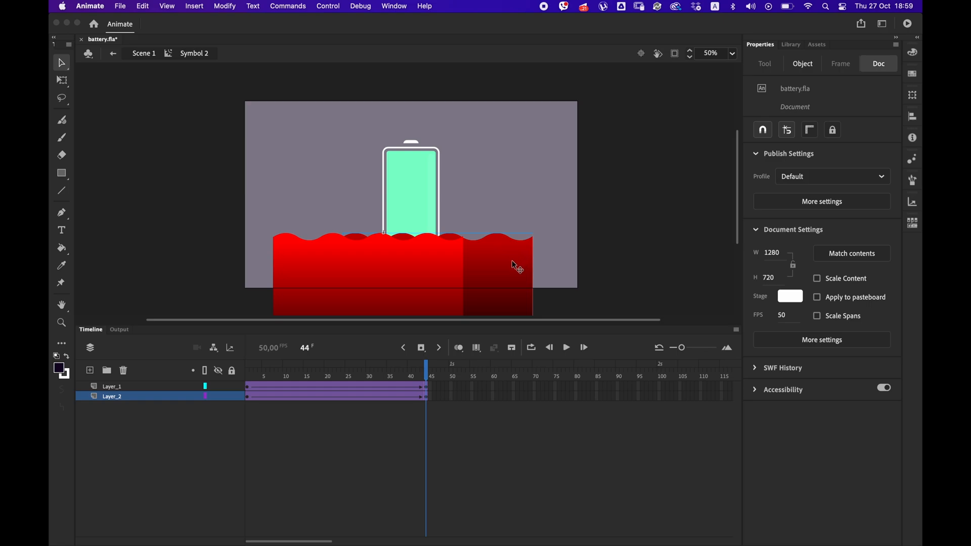
pyautogui.click(123, 370)
pyautogui.doubleClick(223, 285)
# Inspect the end of the main timeline and test the movie's charge and drain cycle.
pyautogui.moveTo(248, 406); pyautogui.dragTo(763, 408)
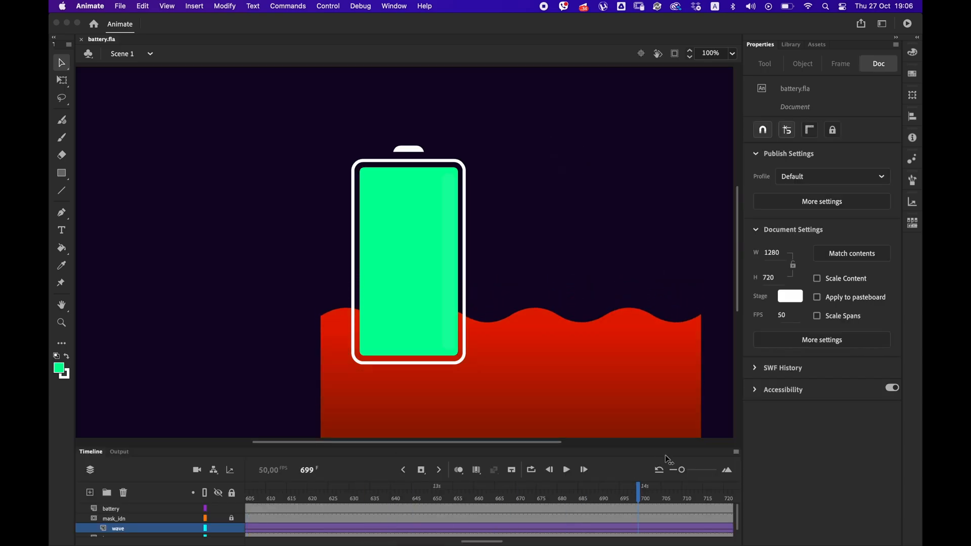
pyautogui.moveTo(643, 488); pyautogui.dragTo(586, 488)
pyautogui.press('super+Return')
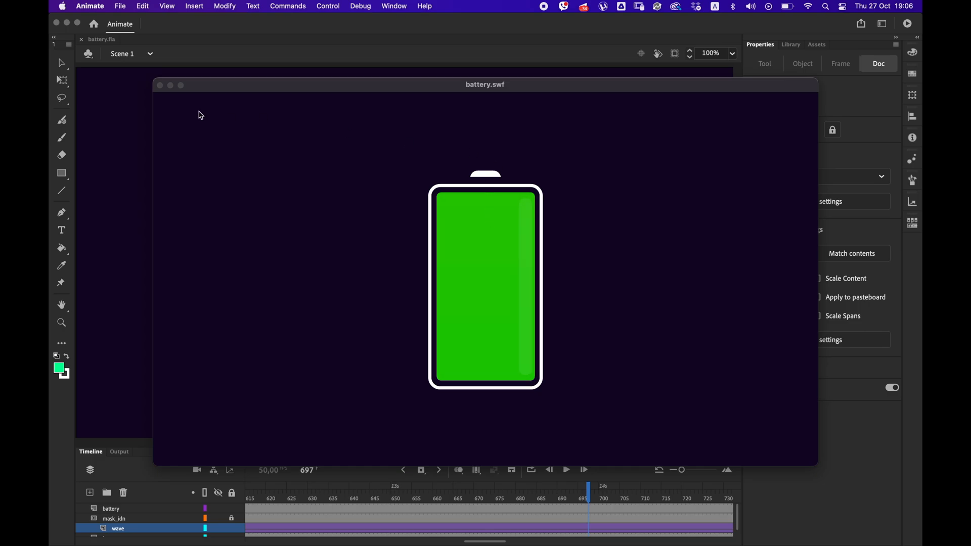
pyautogui.click(160, 86)
# Select all frames of the wave layer through frame 750 and copy them.
pyautogui.hscroll(-3, 486, 506)
pyautogui.hscroll(-3, 487, 506)
pyautogui.scroll(-1, 486, 506)
pyautogui.moveTo(431, 448); pyautogui.dragTo(442, 331)
pyautogui.hscroll(-3, 293, 321)
pyautogui.hscroll(-10, 279, 420)
pyautogui.moveTo(258, 412); pyautogui.dragTo(537, 417)
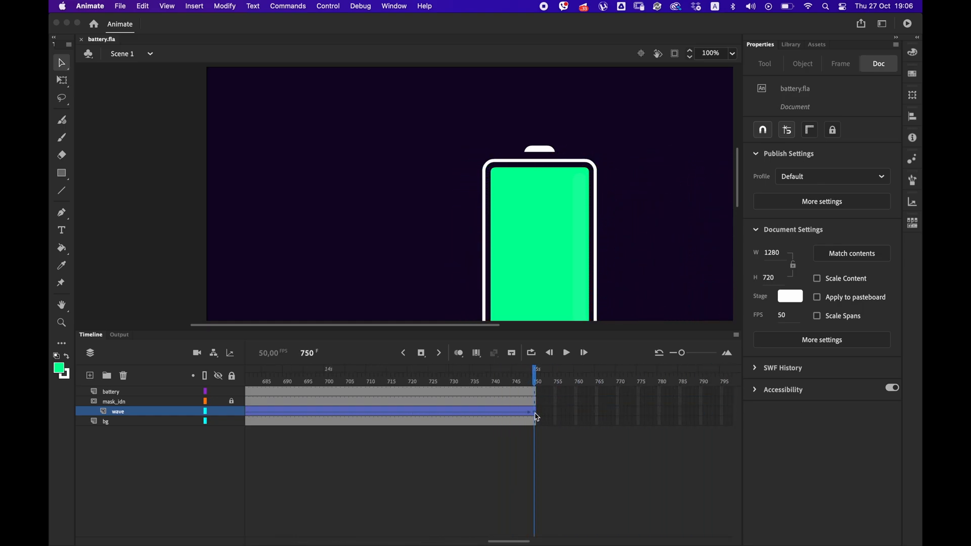
pyautogui.rightClick(535, 413)
pyautogui.click(557, 382)
# Create a new document and paste the copied wave frames at frame 1.
pyautogui.click(120, 6)
pyautogui.click(126, 21)
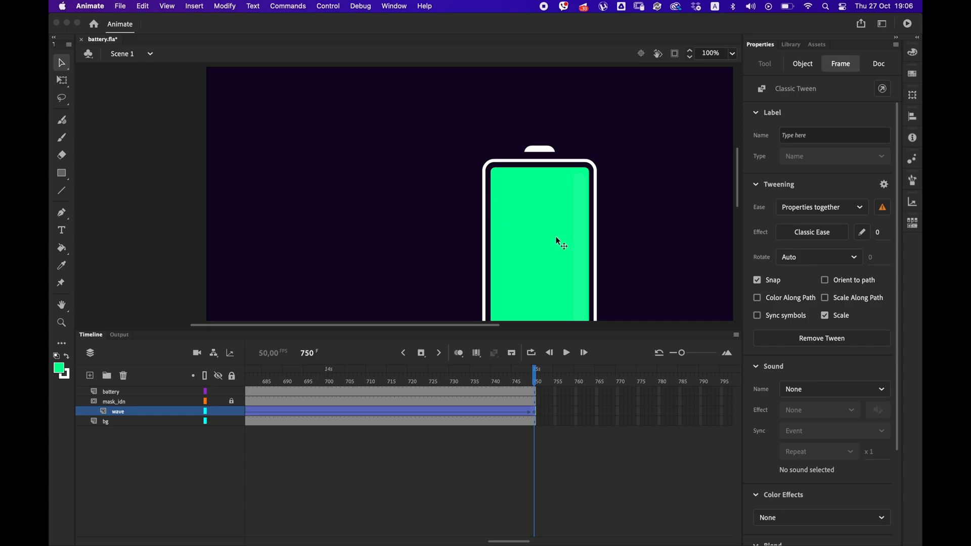
pyautogui.click(680, 352)
pyautogui.rightClick(248, 392)
pyautogui.click(275, 390)
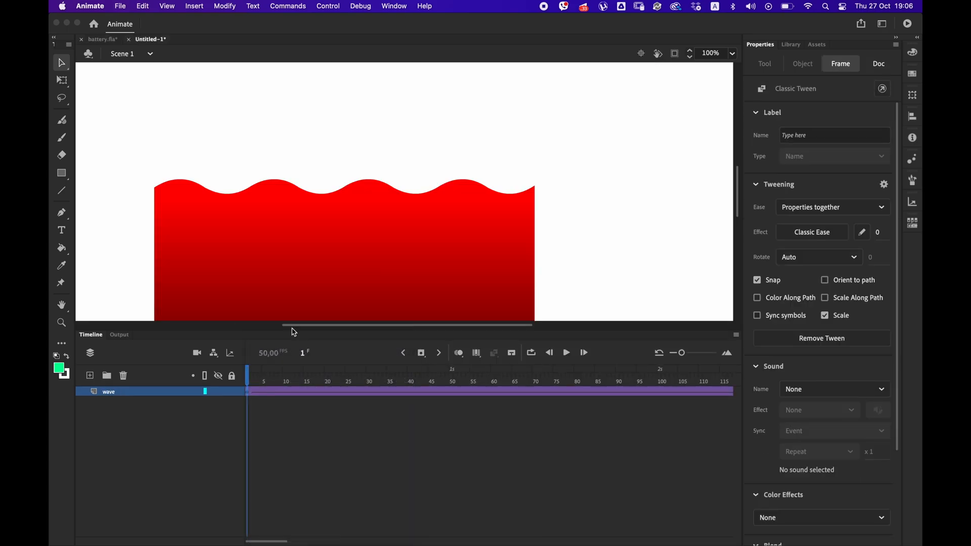
# Lengthen the tween inside the new document's wave symbol by inserting frames, and return to the main scene.
pyautogui.doubleClick(323, 269)
pyautogui.moveTo(288, 392); pyautogui.dragTo(354, 385)
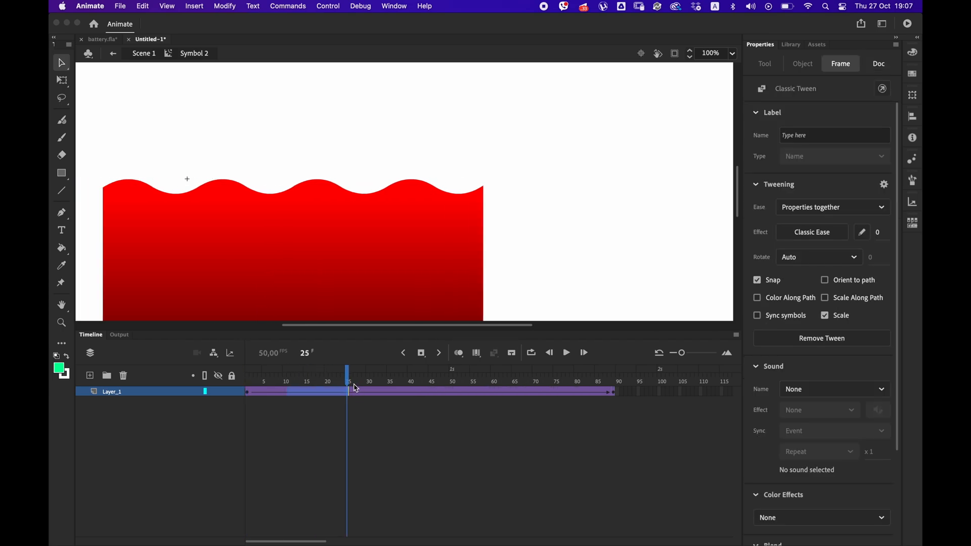
pyautogui.press('F5')
pyautogui.doubleClick(561, 218)
# Apply the Brightness color effect at -76% to the wave instance at frame 1.
pyautogui.click(382, 412)
pyautogui.click(249, 393)
pyautogui.click(348, 293)
pyautogui.click(796, 287)
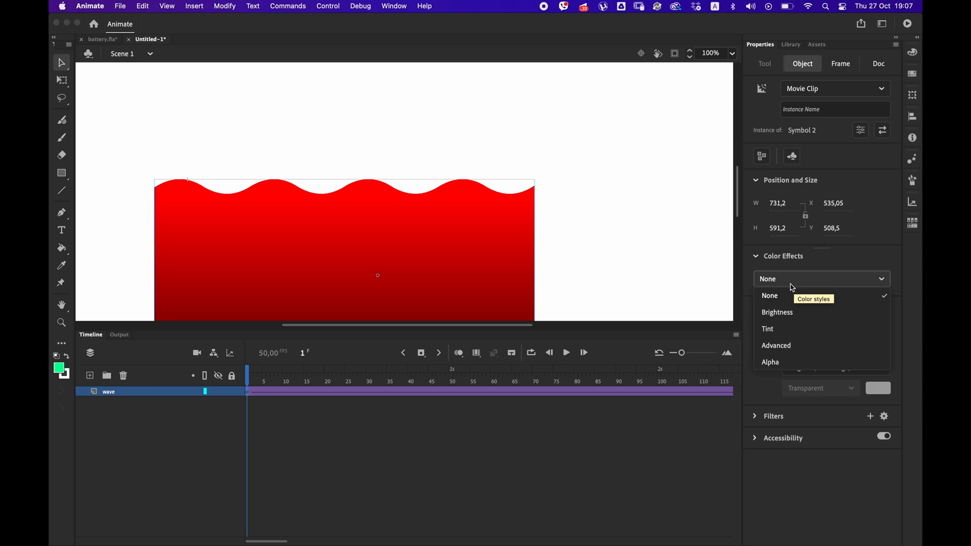
pyautogui.click(786, 314)
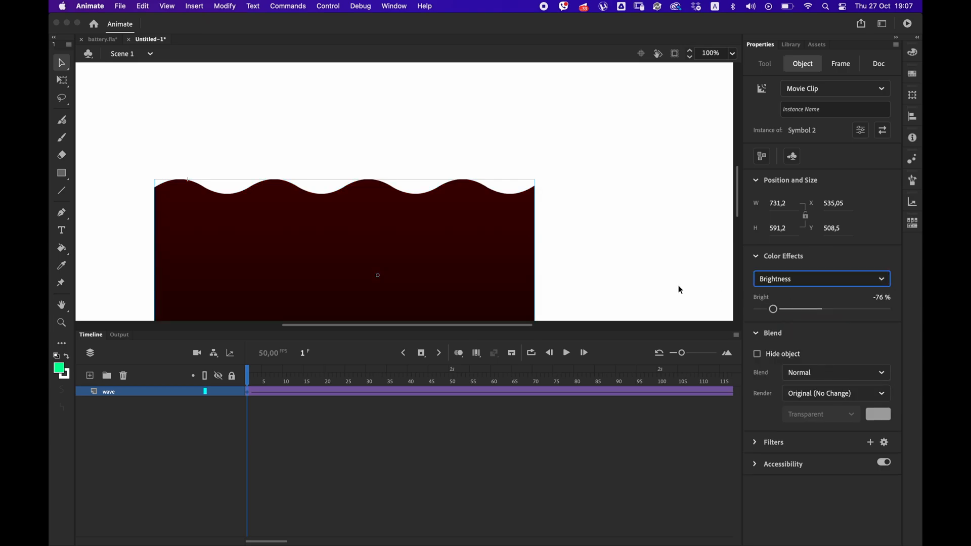
pyautogui.click(281, 451)
# Copy the darkened wave keyframe at frame 1 and paste it at frame 750.
pyautogui.rightClick(248, 392)
pyautogui.click(268, 380)
pyautogui.moveTo(280, 539); pyautogui.dragTo(528, 500)
pyautogui.rightClick(454, 392)
pyautogui.click(468, 393)
# Darken the green wave instance at frame 300 to a deep green by adjusting its Advanced color effect values.
pyautogui.moveTo(508, 539); pyautogui.dragTo(354, 539)
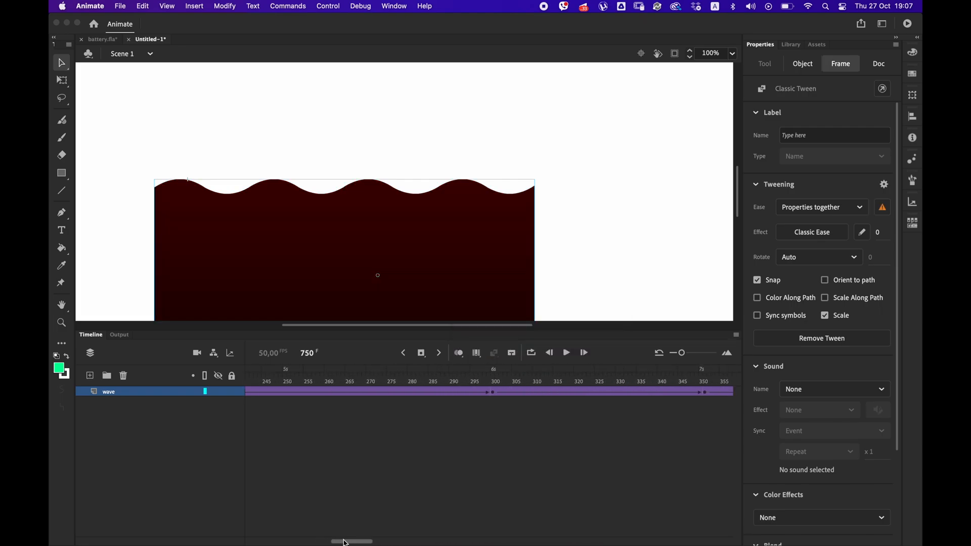
pyautogui.click(431, 393)
pyautogui.click(447, 290)
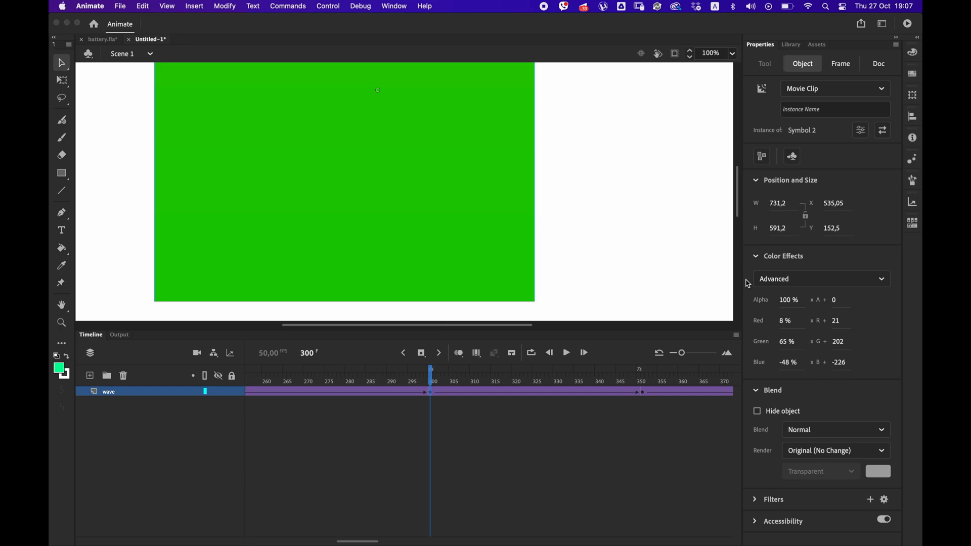
pyautogui.moveTo(574, 184); pyautogui.dragTo(580, 298)
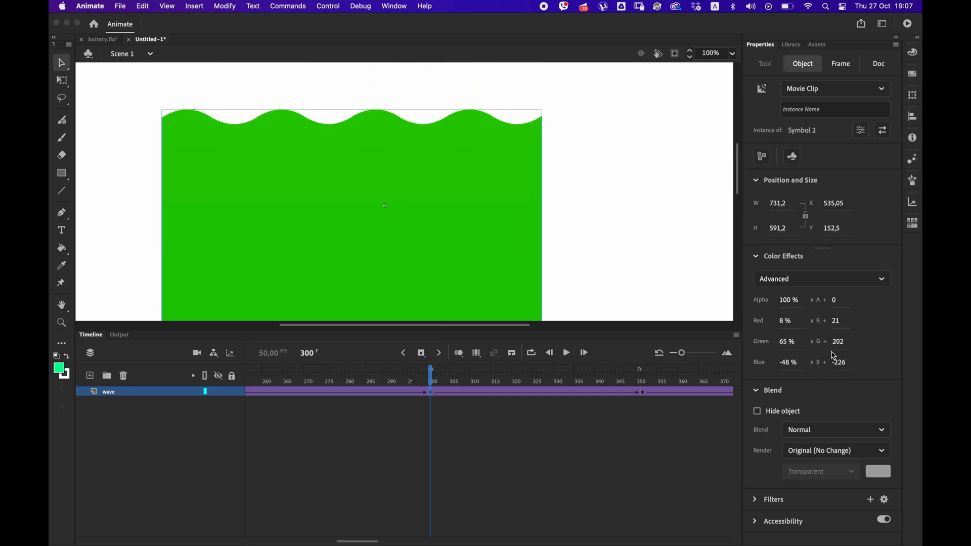
pyautogui.moveTo(837, 363); pyautogui.dragTo(778, 349)
# Copy the darkened green keyframe at frame 300 and paste it at frame 351.
pyautogui.rightClick(430, 392)
pyautogui.click(438, 381)
pyautogui.rightClick(642, 392)
pyautogui.click(671, 392)
# Copy all frames of the darkened wave layer and switch to the battery.fla document.
pyautogui.rightClick(381, 392)
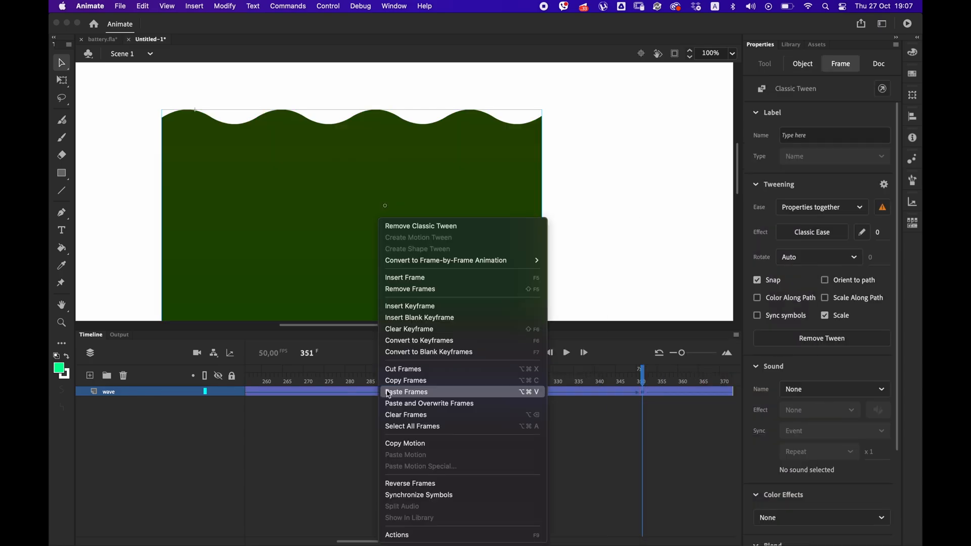
pyautogui.click(392, 379)
pyautogui.click(102, 39)
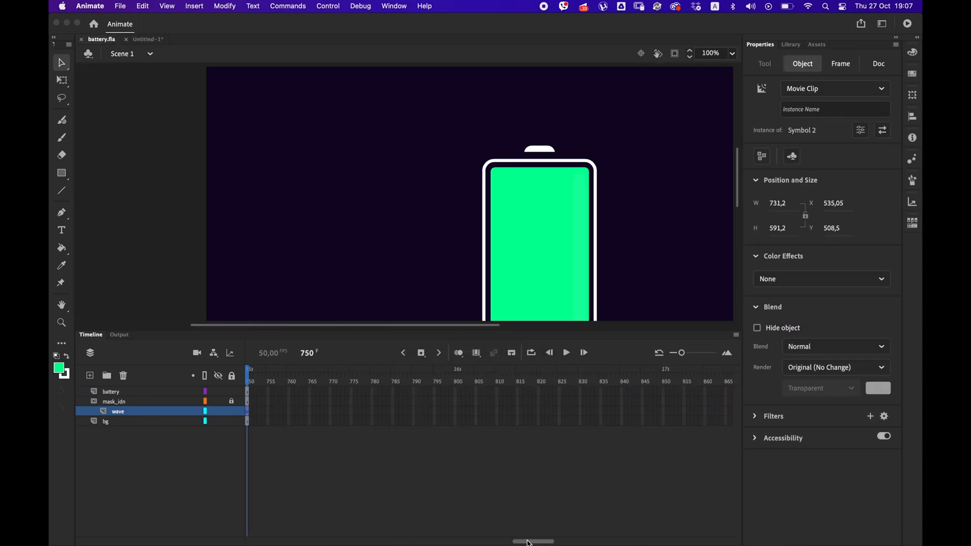
# Add a layer directly beneath the wave layer, inside the mask group, and name it wave_back.
pyautogui.moveTo(532, 541); pyautogui.dragTo(239, 530)
pyautogui.click(247, 421)
pyautogui.click(109, 411)
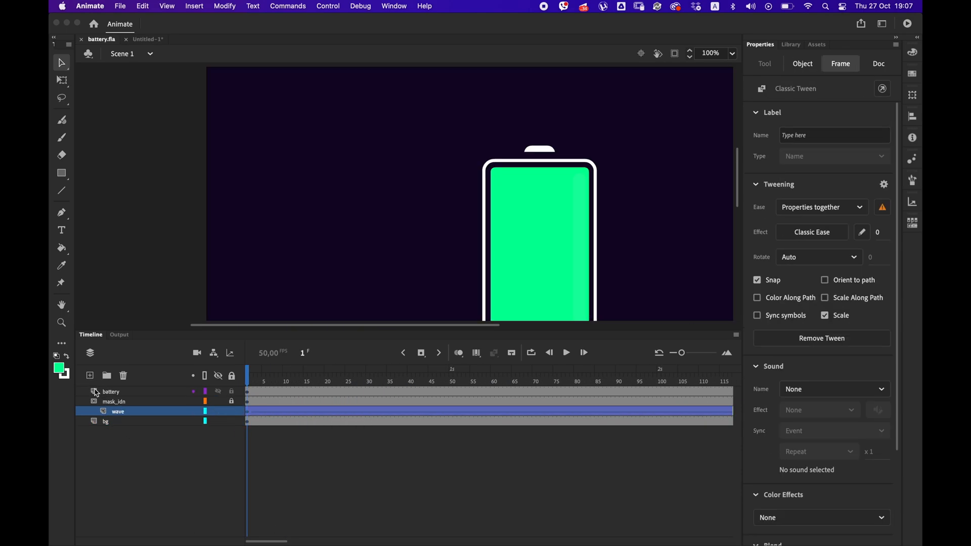
pyautogui.click(90, 376)
pyautogui.moveTo(113, 413); pyautogui.dragTo(131, 419)
pyautogui.doubleClick(120, 423)
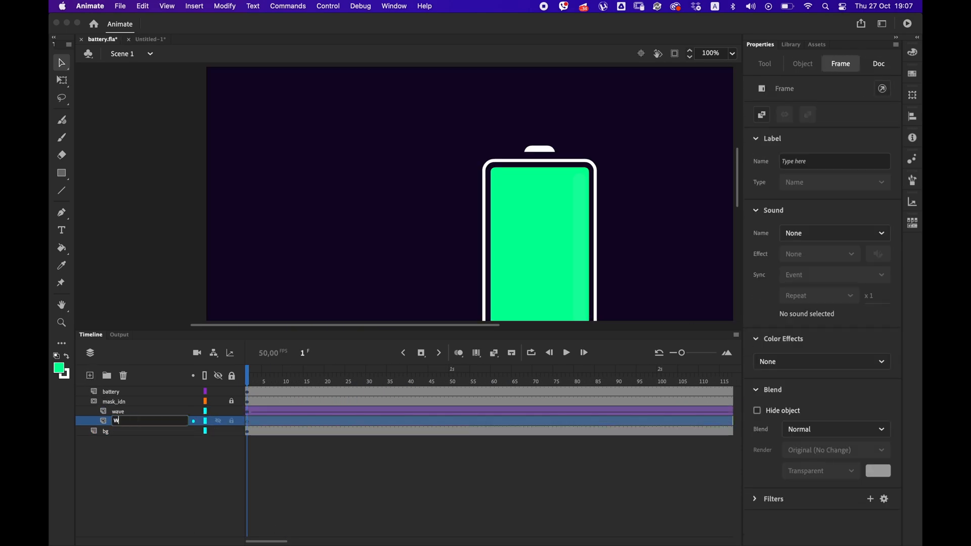
pyautogui.press('Return')
pyautogui.doubleClick(135, 419)
pyautogui.write('wave_back')
pyautogui.press('Return')
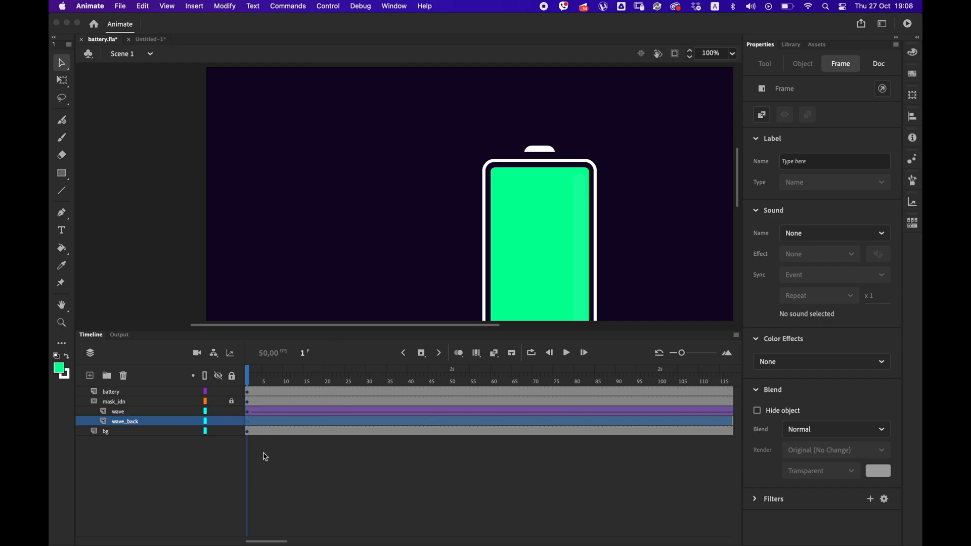
# Paste the copied dark wave frames into the wave_back layer at frame 1.
pyautogui.rightClick(249, 421)
pyautogui.click(280, 392)
pyautogui.press('Return')
# Remove the surplus frames past the end of the animation on the wave, wave_back and bg layers.
pyautogui.moveTo(265, 541); pyautogui.dragTo(420, 512)
pyautogui.moveTo(480, 412); pyautogui.dragTo(806, 438)
pyautogui.rightClick(651, 426)
pyautogui.click(671, 290)
pyautogui.rightClick(634, 416)
pyautogui.click(672, 290)
pyautogui.rightClick(631, 412)
pyautogui.click(667, 289)
pyautogui.rightClick(633, 393)
pyautogui.click(667, 290)
pyautogui.rightClick(632, 412)
pyautogui.click(667, 290)
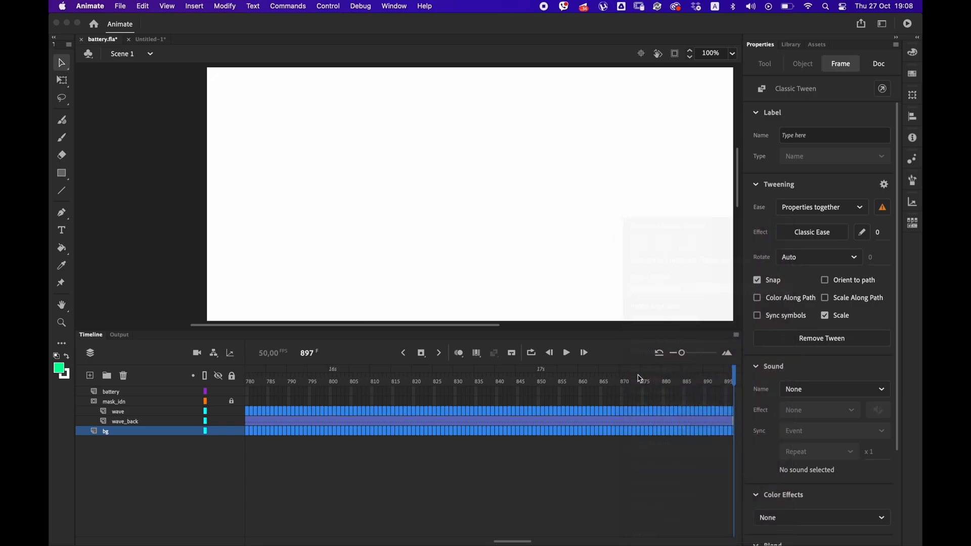
pyautogui.rightClick(693, 418)
pyautogui.click(718, 289)
# Test the movie to check how the two waves move together, and close the preview.
pyautogui.moveTo(207, 385)
pyautogui.mouseDown()
pyautogui.moveTo(223, 386)
pyautogui.moveTo(210, 387)
pyautogui.mouseUp()
pyautogui.press('super+Return')
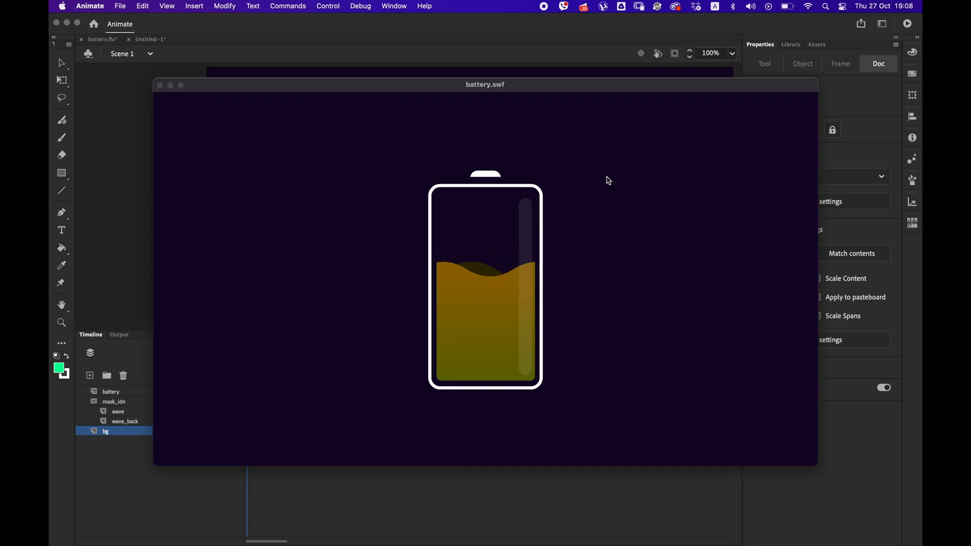
pyautogui.click(159, 86)
# Hide and lock the battery and mask_idn layers, and lock the wave layer.
pyautogui.moveTo(230, 392)
pyautogui.mouseDown()
pyautogui.moveTo(226, 408)
pyautogui.moveTo(219, 404)
pyautogui.mouseUp()
pyautogui.press('super+z')
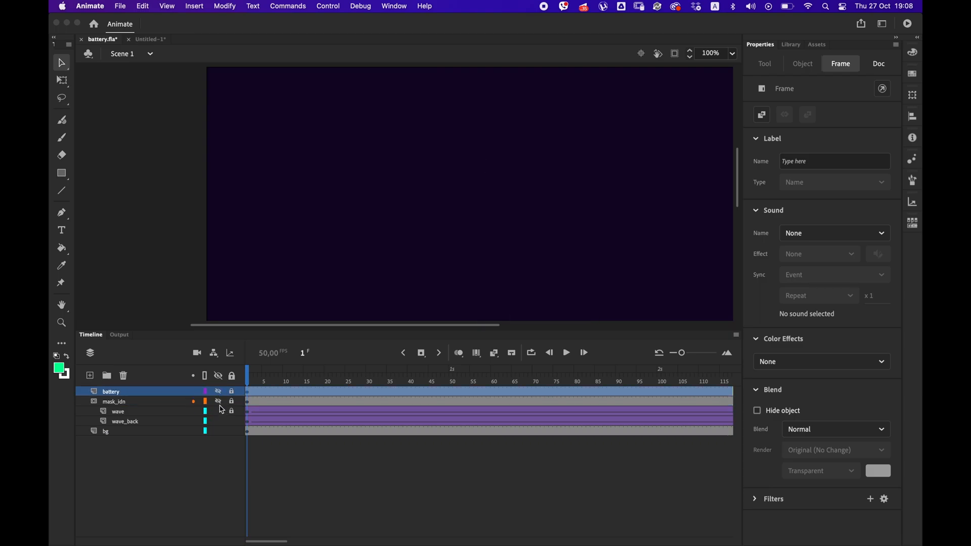
# Open the wave_back wave's symbol and remove a span of frames from the middle of its tween.
pyautogui.click(248, 421)
pyautogui.moveTo(501, 236); pyautogui.dragTo(329, 145)
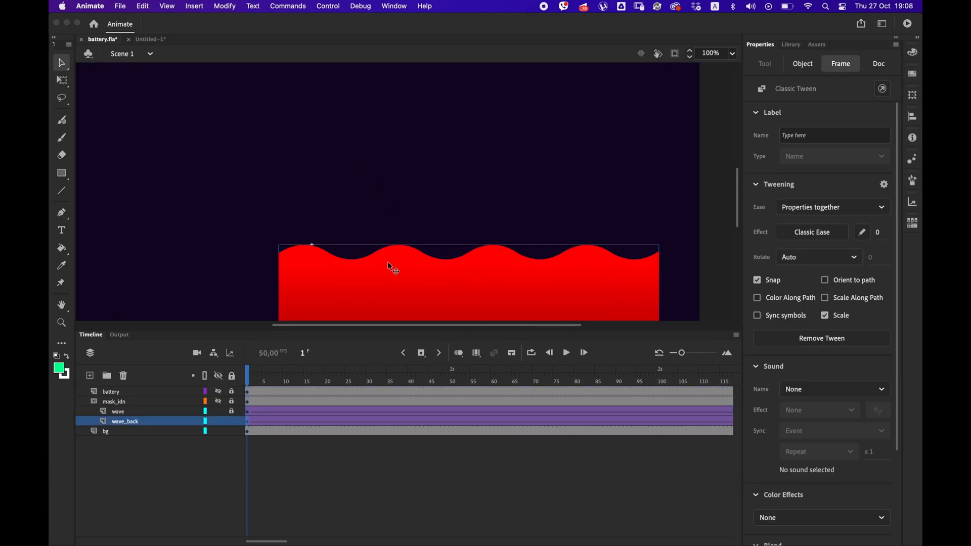
pyautogui.doubleClick(389, 264)
pyautogui.moveTo(390, 391); pyautogui.dragTo(471, 392)
pyautogui.rightClick(452, 391)
pyautogui.click(486, 290)
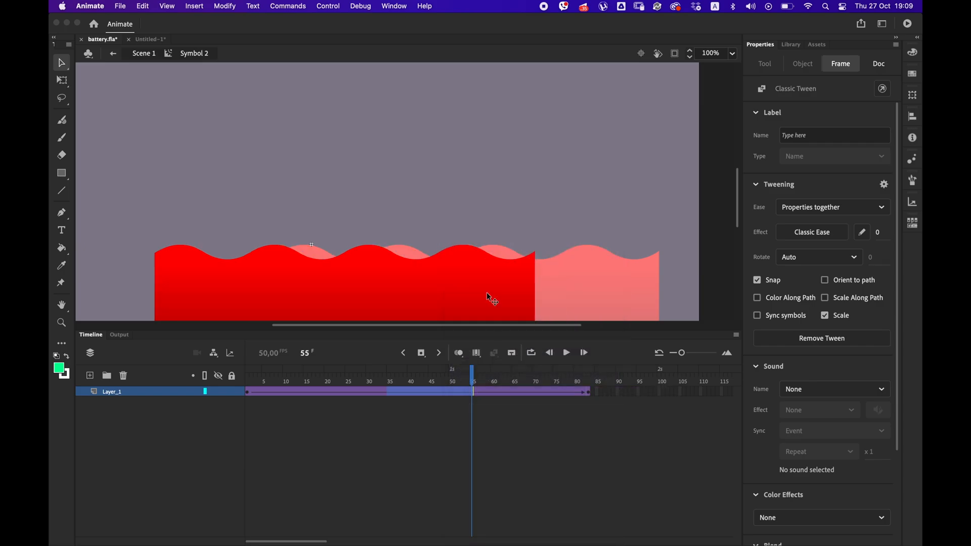
# Preview the movie with the shortened back wave tween, and return to the main scene.
pyautogui.press('super+Return')
pyautogui.click(160, 85)
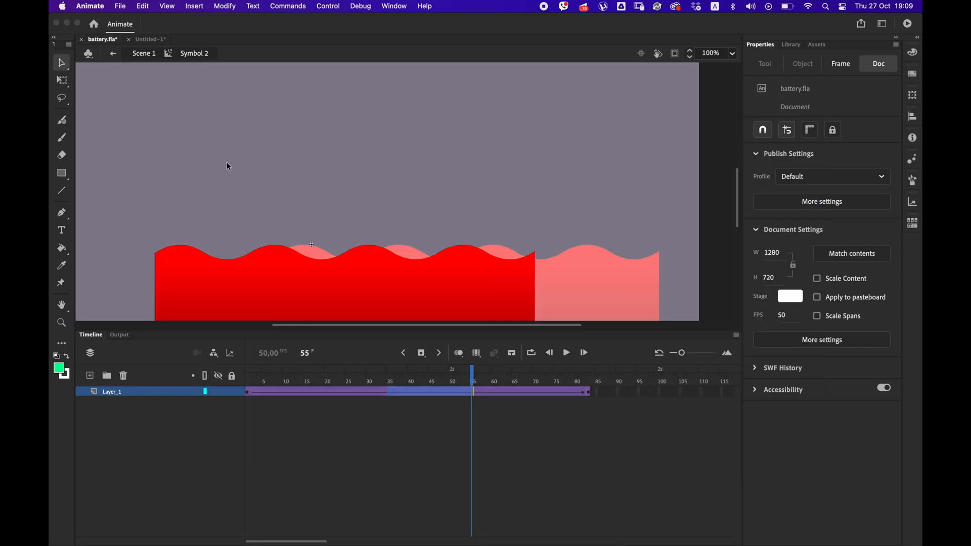
pyautogui.doubleClick(246, 190)
# Add a new layer above the wave layer for an oval, and close the Untitled-1 document.
pyautogui.click(118, 414)
pyautogui.click(90, 375)
pyautogui.moveTo(62, 173); pyautogui.dragTo(101, 207)
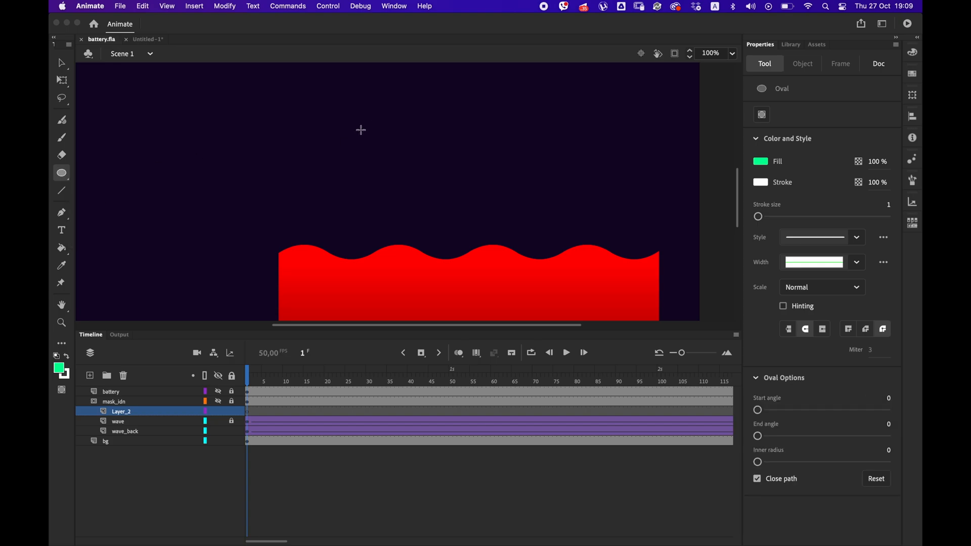
pyautogui.click(126, 40)
pyautogui.click(479, 223)
# Draw a green circle about 47 px wide above the wave on the new layer, and delete its outline.
pyautogui.moveTo(285, 112); pyautogui.dragTo(309, 136)
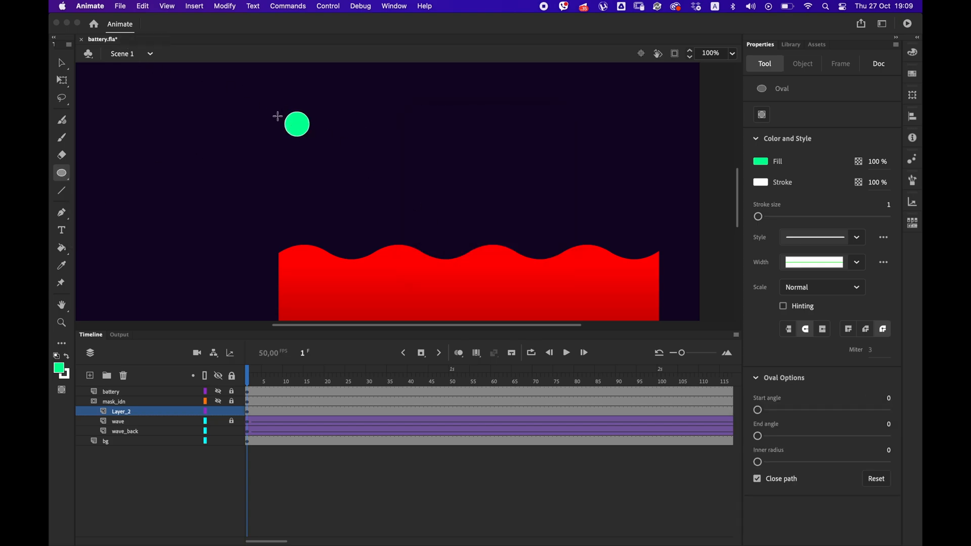
pyautogui.press('v')
pyautogui.click(308, 130)
pyautogui.press('Delete')
pyautogui.click(305, 127)
# Show the battery layer again and move the circle beside the battery, to about X 355, Y 337.
pyautogui.press('super+minus')
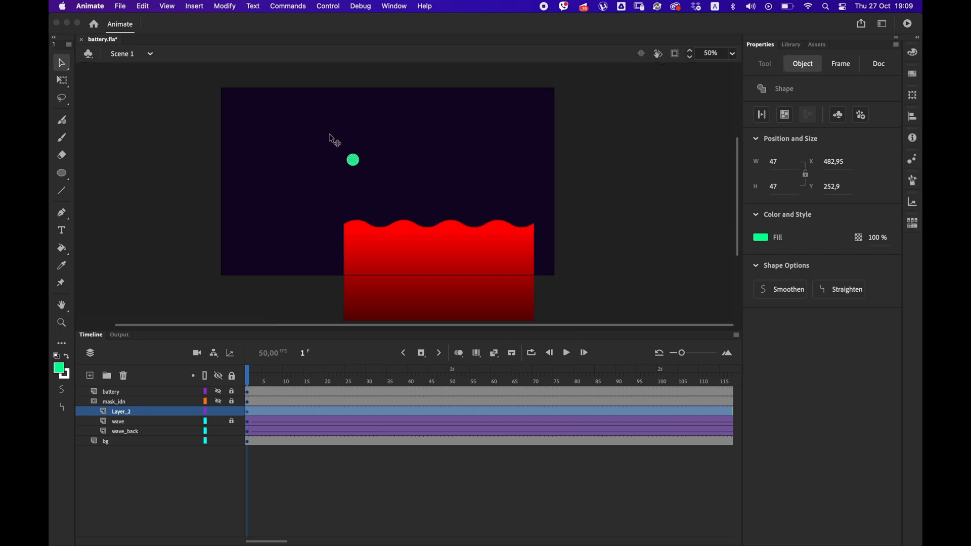
pyautogui.press('super+minus')
pyautogui.click(218, 391)
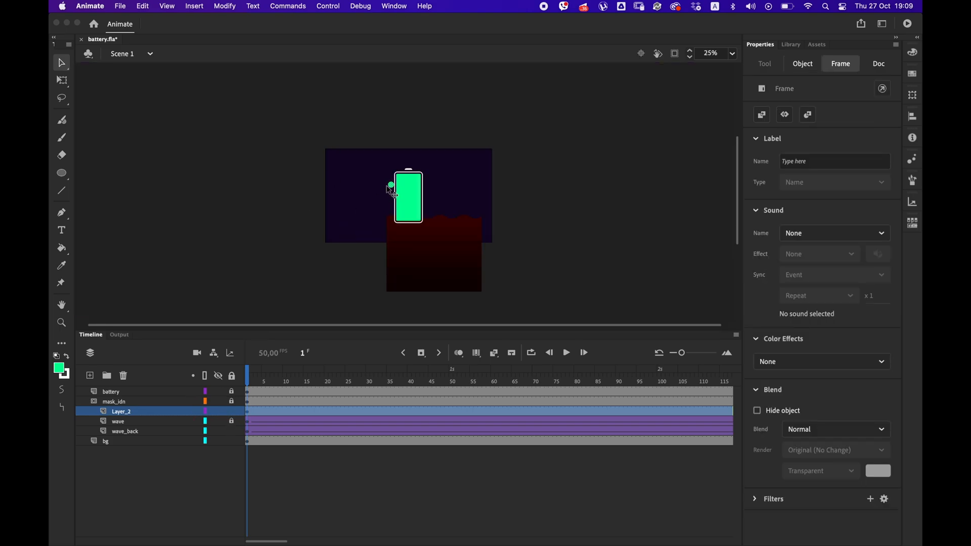
pyautogui.moveTo(390, 192); pyautogui.dragTo(378, 200)
# Fill the circle with a radial gradient of two white (FFFFFF) stops, the inner one at 0% alpha.
pyautogui.click(908, 58)
pyautogui.click(730, 67)
pyautogui.click(768, 178)
pyautogui.doubleClick(804, 232)
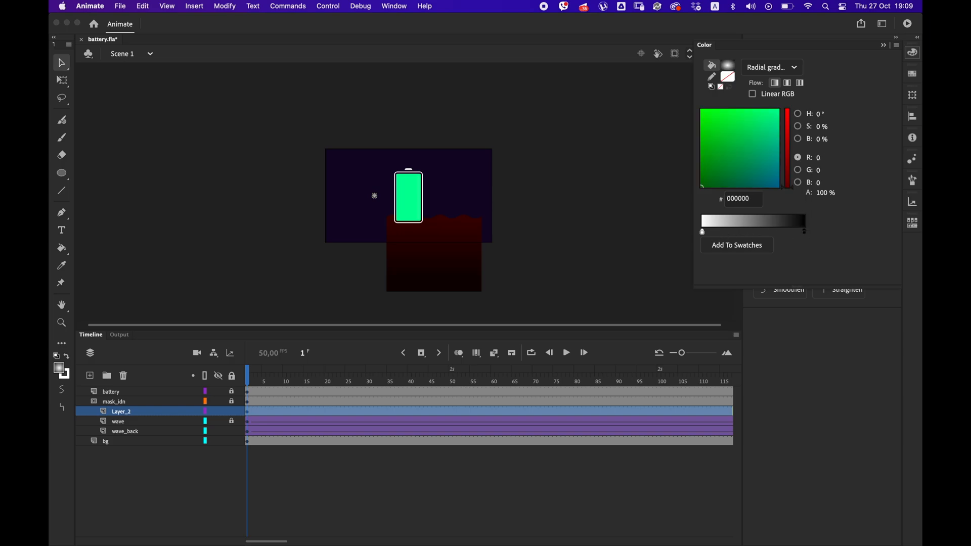
pyautogui.click(650, 297)
pyautogui.click(701, 232)
pyautogui.moveTo(818, 194); pyautogui.dragTo(680, 197)
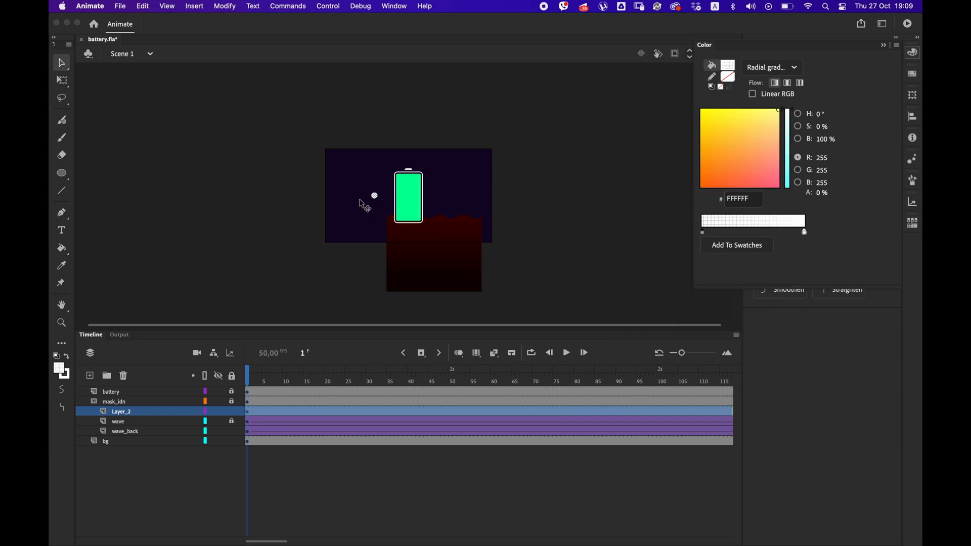
# Enlarge the circle's radial gradient and shift its centre slightly downward with the Gradient Transform tool.
pyautogui.scroll(5, 366, 199)
pyautogui.moveTo(62, 81); pyautogui.dragTo(124, 96)
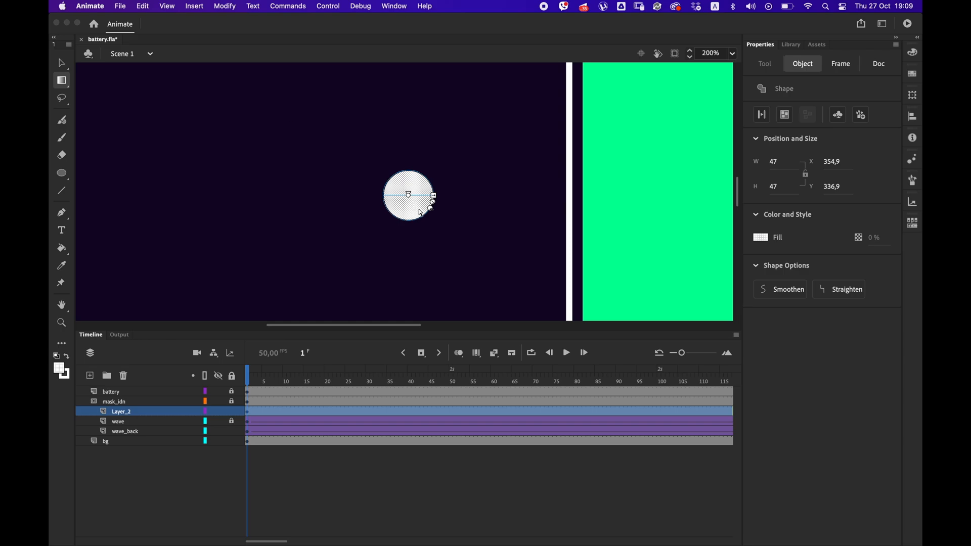
pyautogui.moveTo(433, 204); pyautogui.dragTo(456, 230)
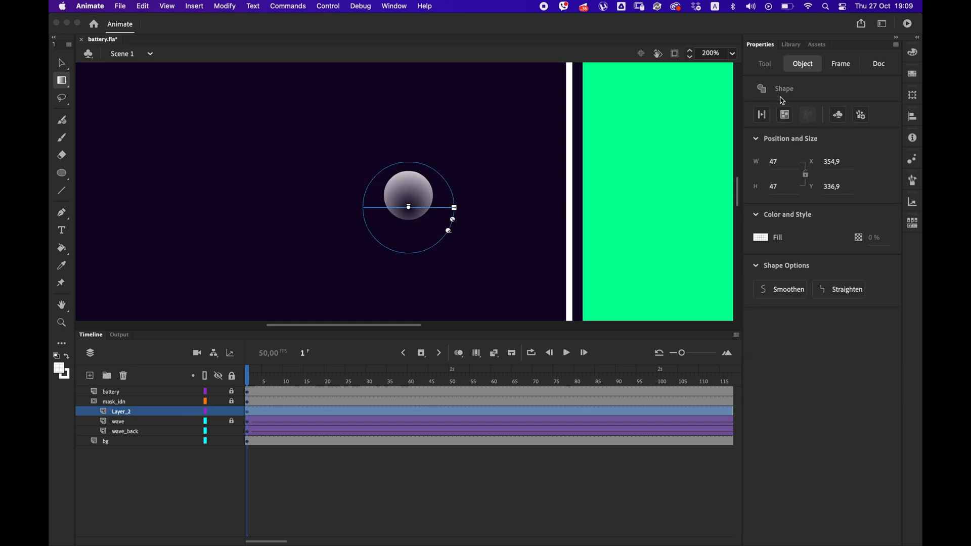
# Move the transparent gradient stop outward by about a third of the ramp, and nudge the gradient's centre back up.
pyautogui.click(912, 52)
pyautogui.moveTo(703, 234); pyautogui.dragTo(734, 235)
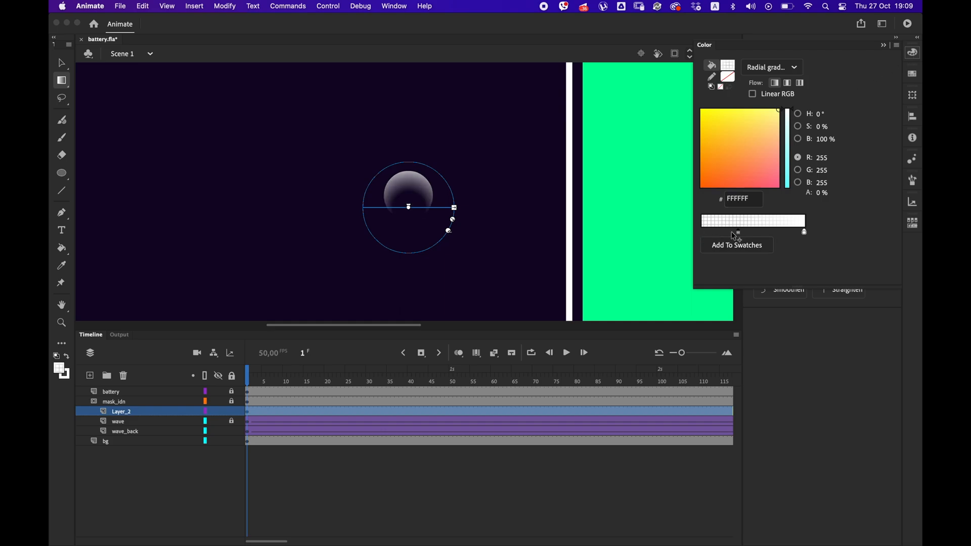
pyautogui.moveTo(409, 207); pyautogui.dragTo(408, 201)
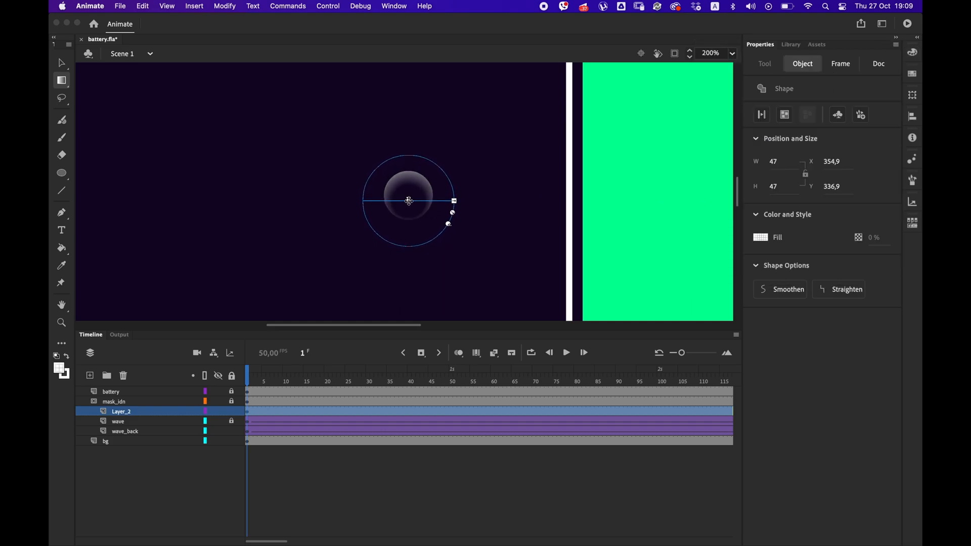
# Set the outer white gradient stop's alpha to 40% and shrink the circle's gradient slightly.
pyautogui.click(912, 52)
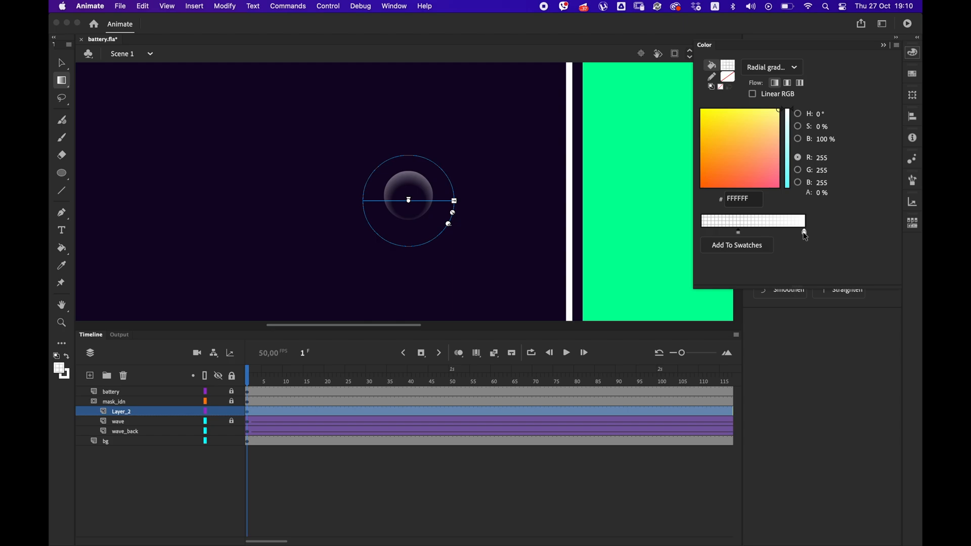
pyautogui.write('50')
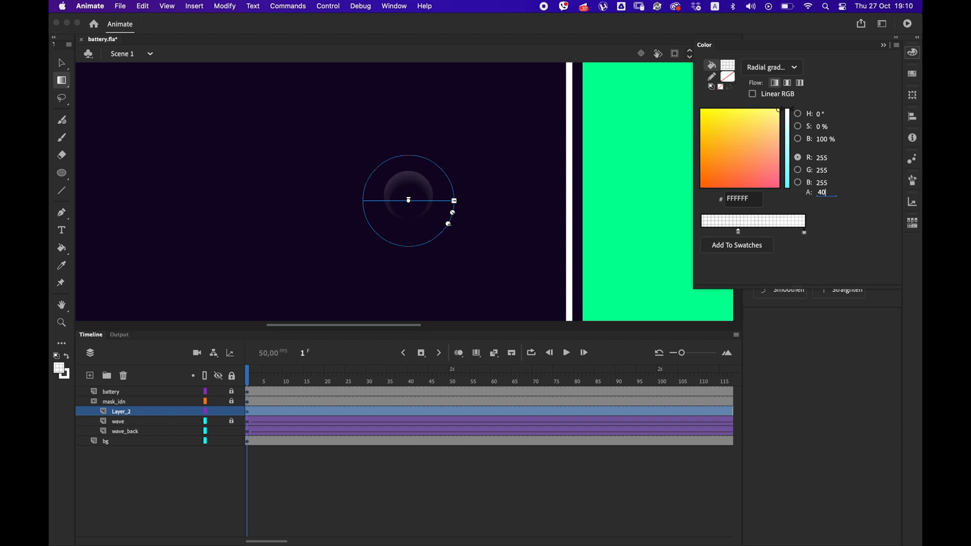
pyautogui.moveTo(453, 213); pyautogui.dragTo(447, 211)
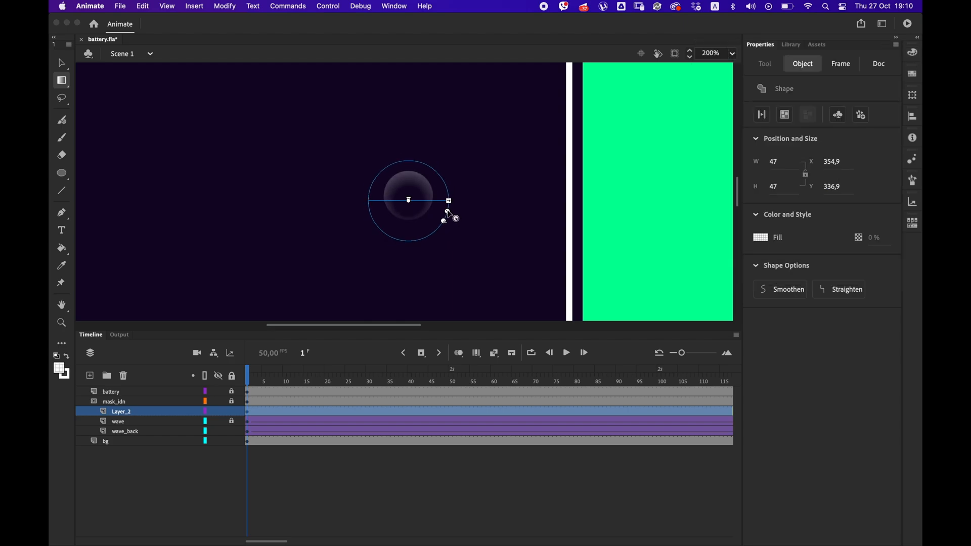
# Scale the bubble circle down to about 31 px and place it just below the battery at X 623, Y 579.05.
pyautogui.click(62, 64)
pyautogui.press('super+minus')
pyautogui.press('super+minus')
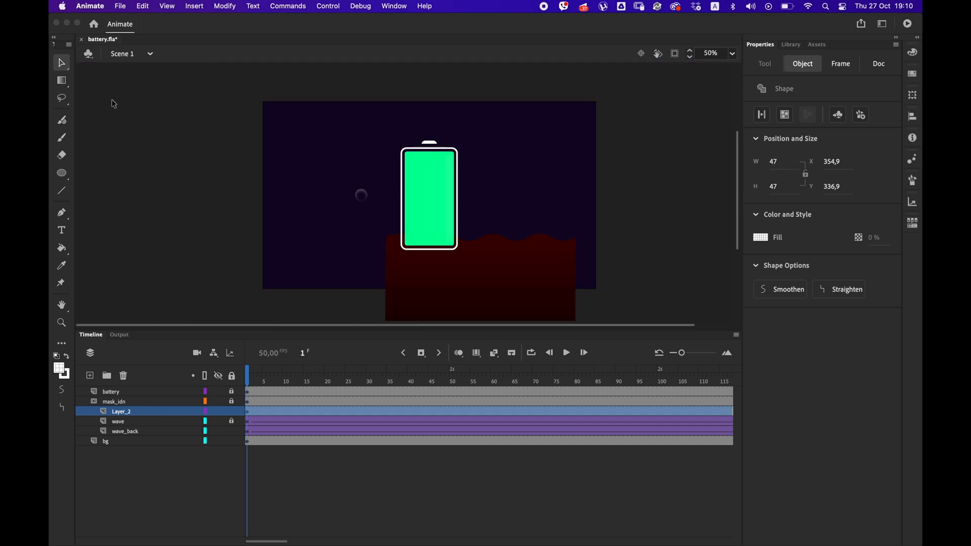
pyautogui.click(62, 82)
pyautogui.click(87, 81)
pyautogui.moveTo(369, 186); pyautogui.dragTo(420, 263)
pyautogui.click(63, 64)
pyautogui.hotkey('shift', 'Down')
pyautogui.hotkey('shift', 'Down')
pyautogui.hotkey('shift', 'Down')
pyautogui.hotkey('shift', 'Down')
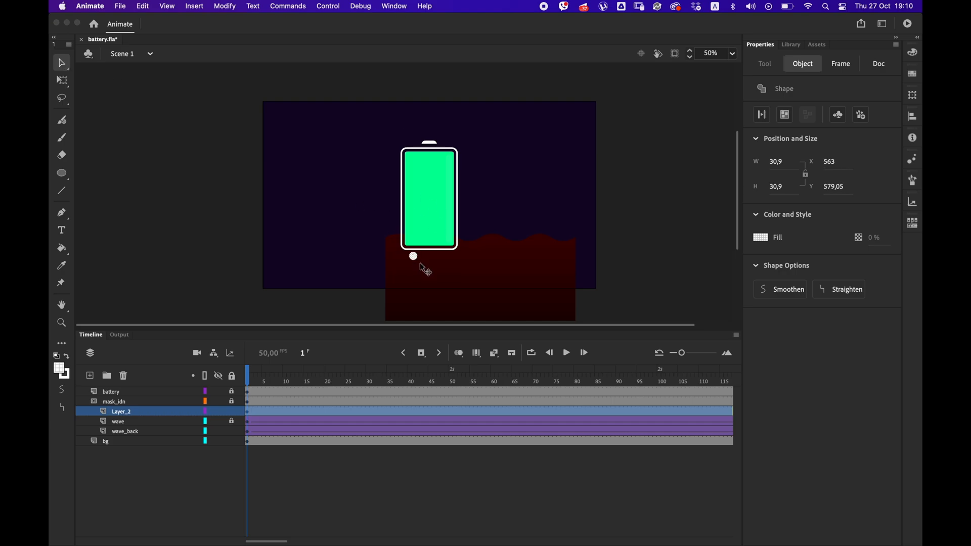
# Convert the bubble circle to a movie clip symbol and open it for editing.
pyautogui.rightClick(428, 256)
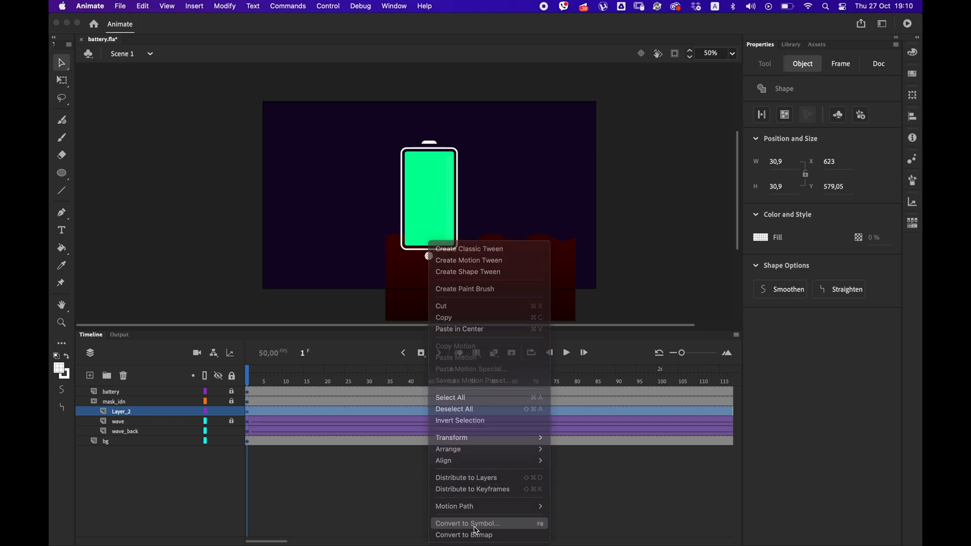
pyautogui.click(457, 523)
pyautogui.click(421, 130)
pyautogui.click(404, 145)
pyautogui.click(560, 108)
pyautogui.doubleClick(429, 257)
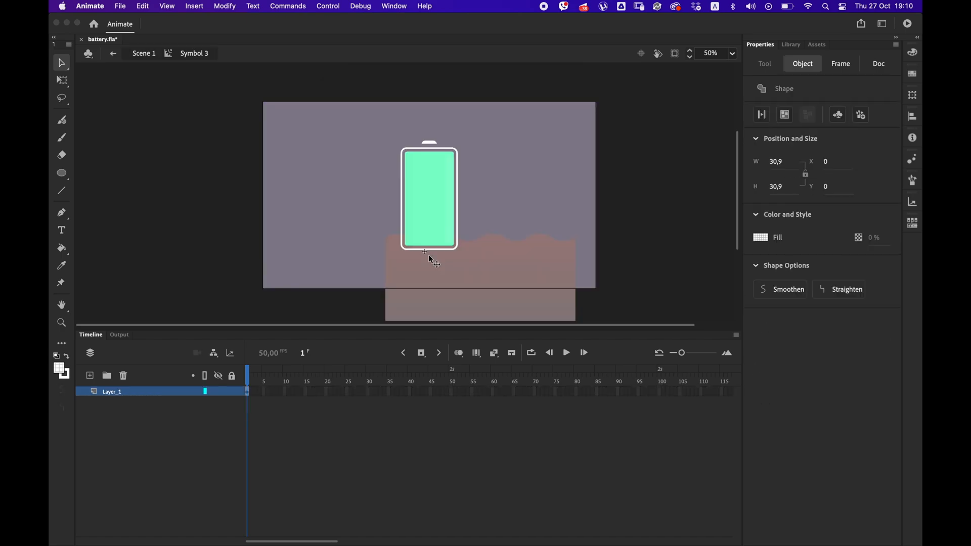
# Extend the bubble symbol to frame 50 with a classic tween raising the bubble to the battery's upper edge, and test the movie.
pyautogui.hscroll(3, 457, 488)
pyautogui.click(606, 391)
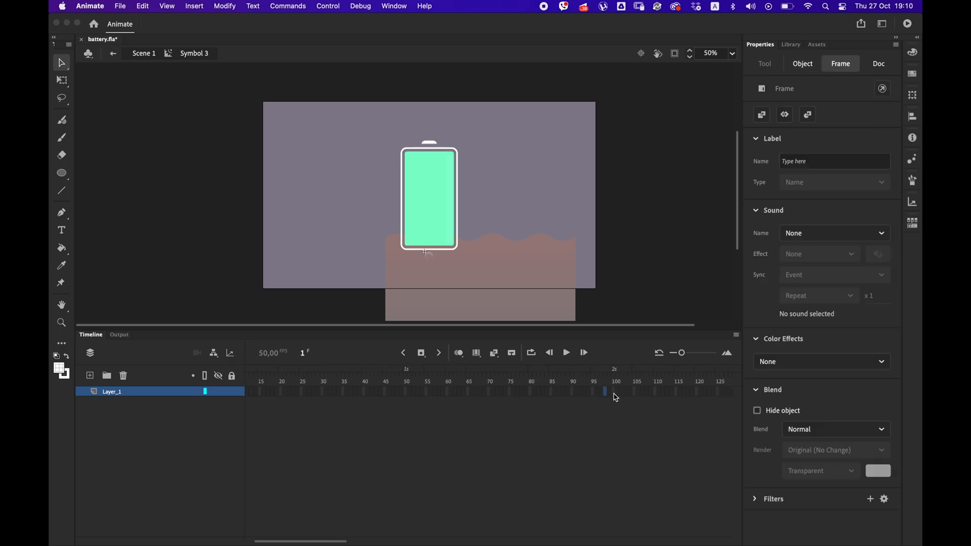
pyautogui.click(407, 395)
pyautogui.press('F5')
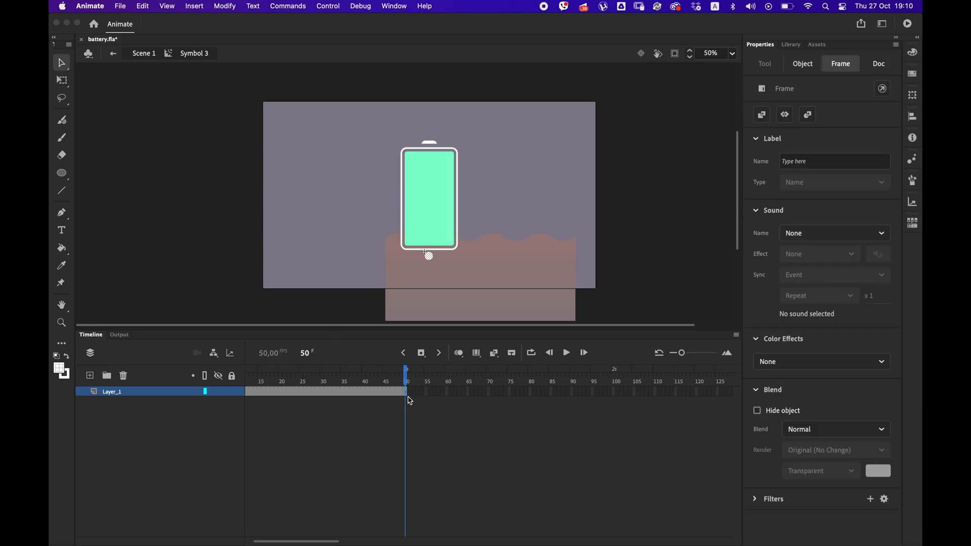
pyautogui.rightClick(410, 400)
pyautogui.click(427, 223)
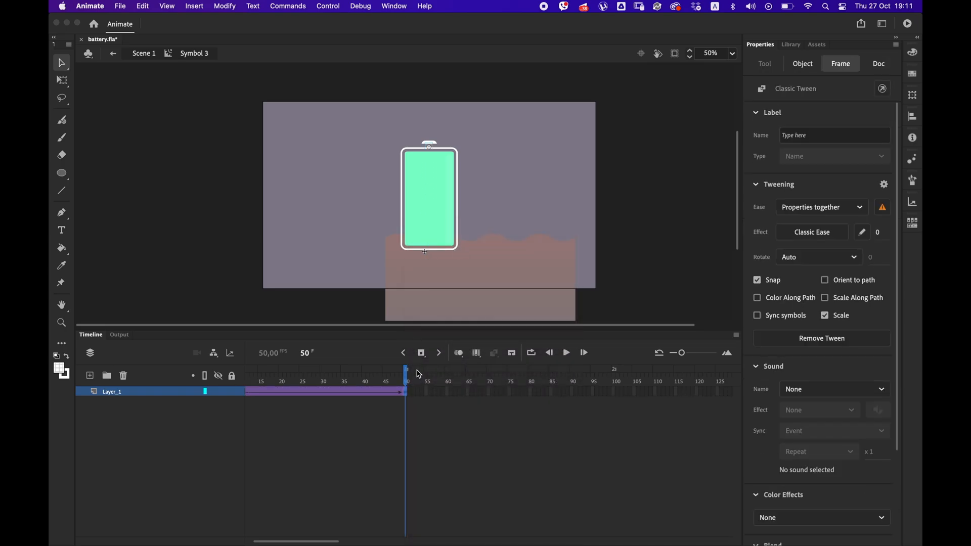
pyautogui.press('super+Return')
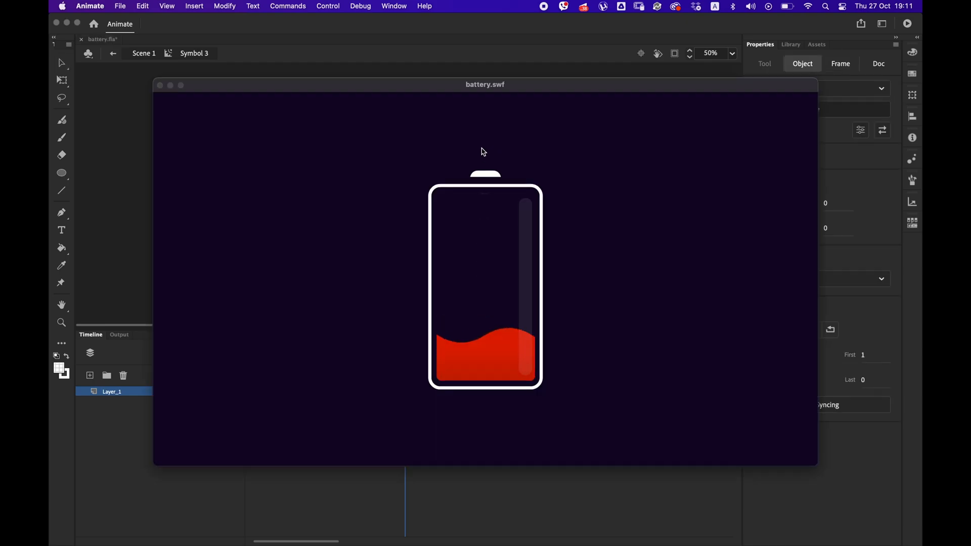
pyautogui.click(160, 85)
pyautogui.click(291, 392)
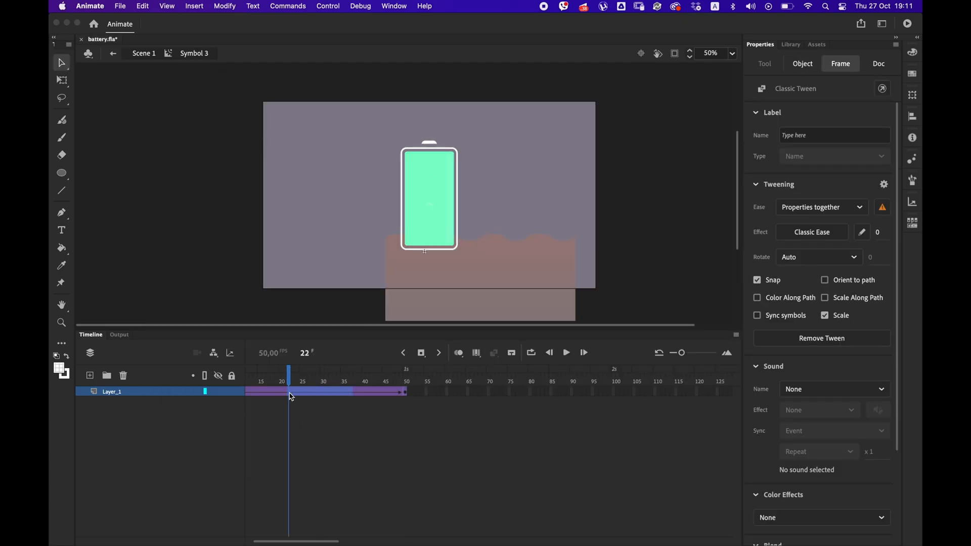
pyautogui.rightClick(294, 392)
pyautogui.click(340, 342)
pyautogui.press('super+Return')
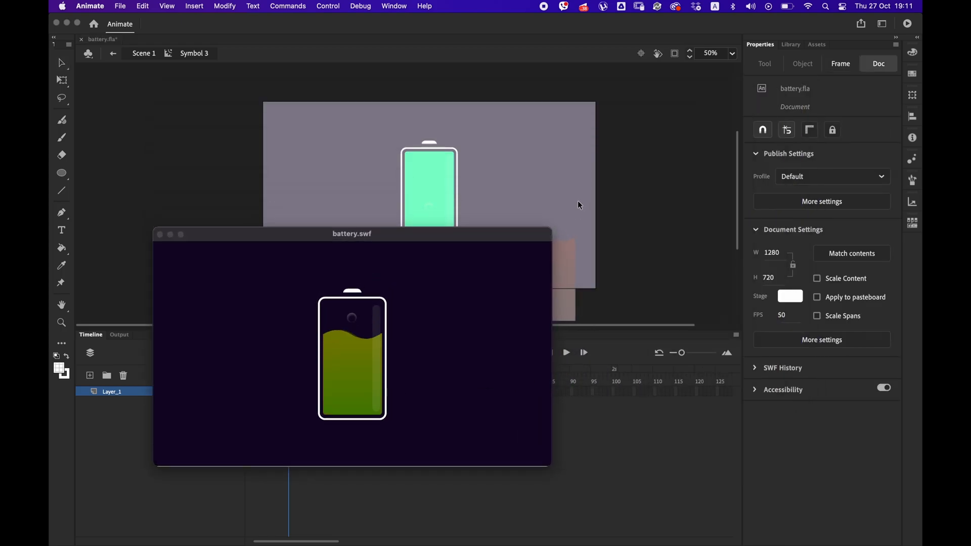
pyautogui.moveTo(286, 237); pyautogui.dragTo(644, 231)
pyautogui.click(518, 227)
pyautogui.press('super+z')
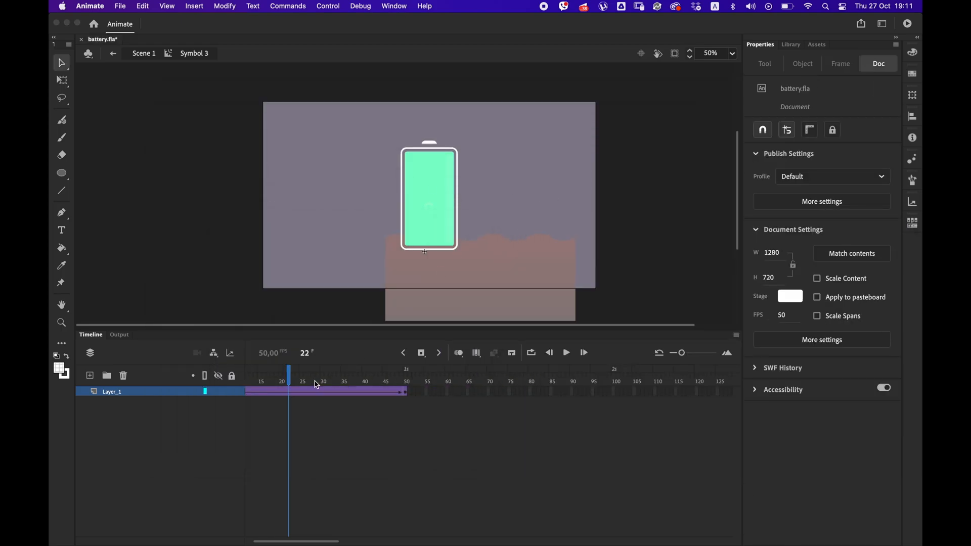
pyautogui.press('Return')
# Add a keyframe at frame 25, then scale the bubble to about 16.9 px at frame 1 and 18.9 px at frame 50.
pyautogui.click(347, 395)
pyautogui.click(248, 394)
pyautogui.click(64, 83)
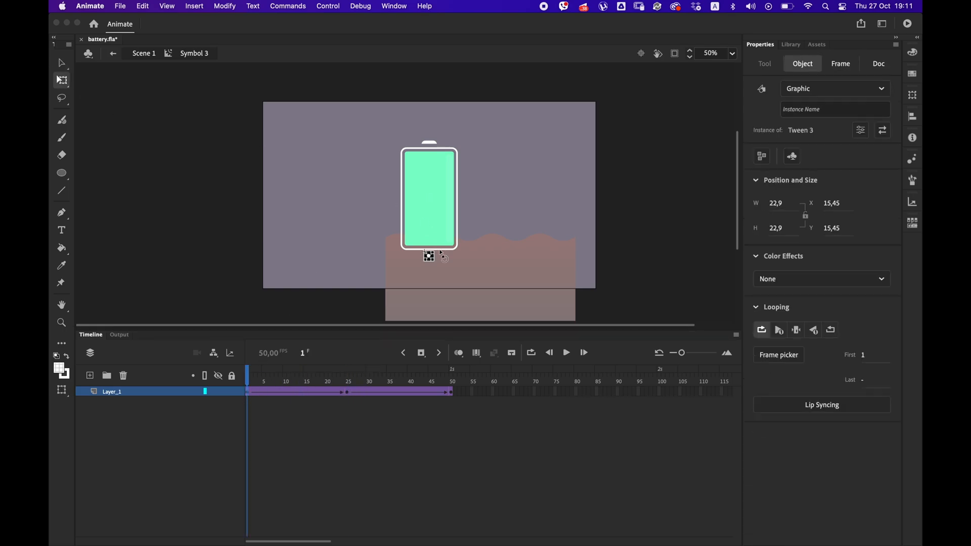
pyautogui.press('super+=')
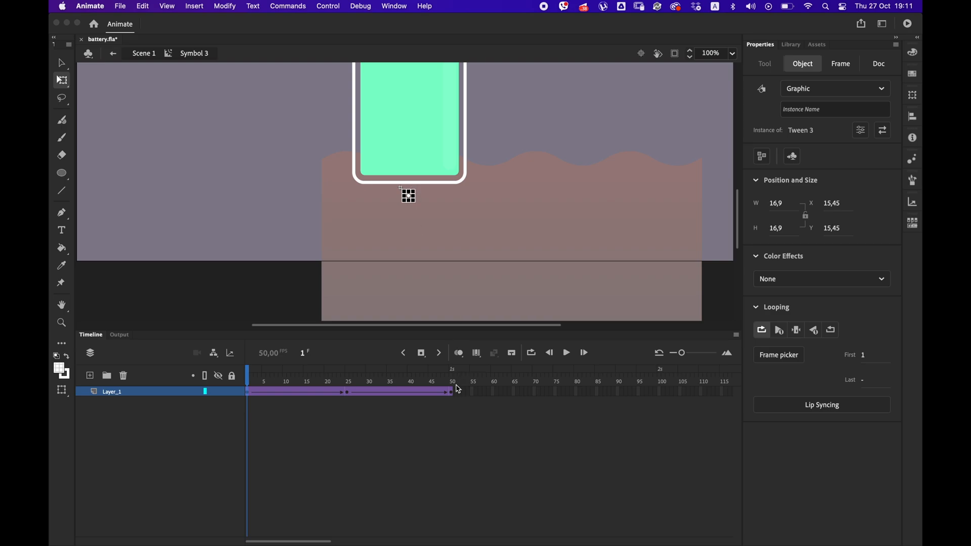
pyautogui.click(455, 389)
pyautogui.scroll(5, 428, 119)
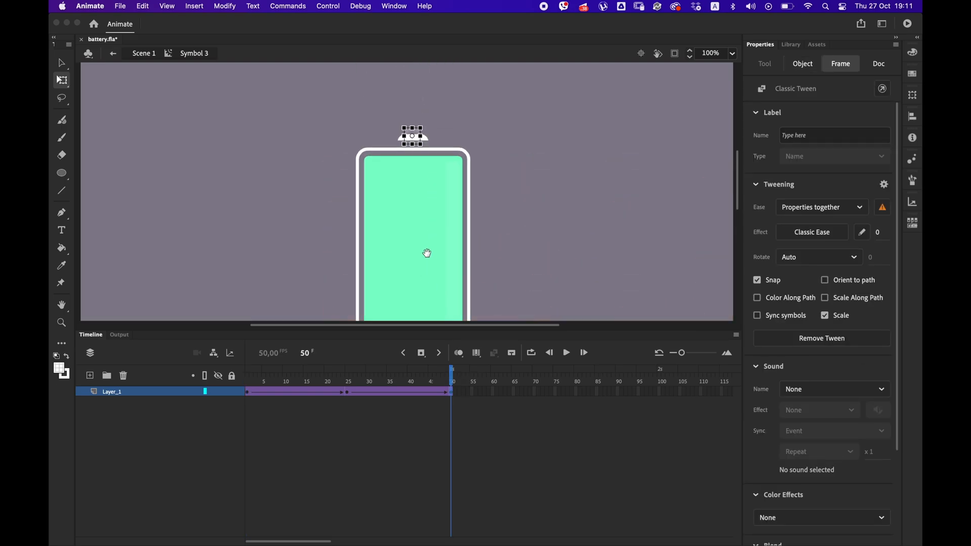
pyautogui.click(420, 127)
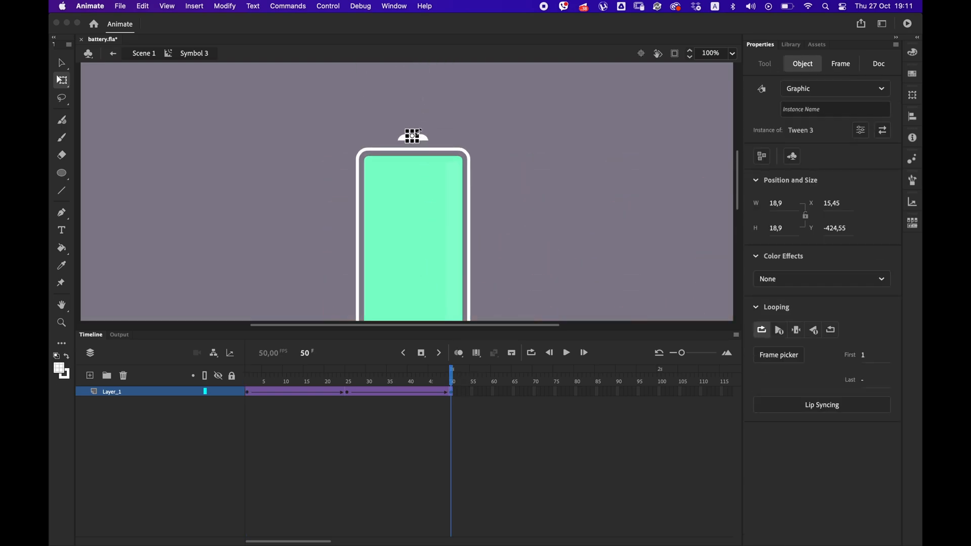
# Add keyframes at frames 12 and 38, shift the bubble sideways at alternating keyframes so it zigzags upward, and test the movie.
pyautogui.click(399, 393)
pyautogui.click(293, 395)
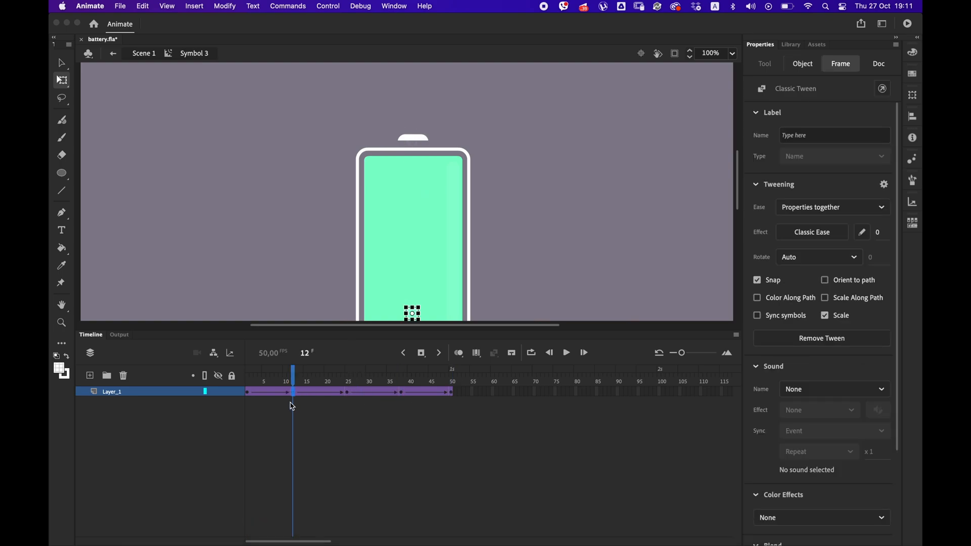
pyautogui.click(348, 393)
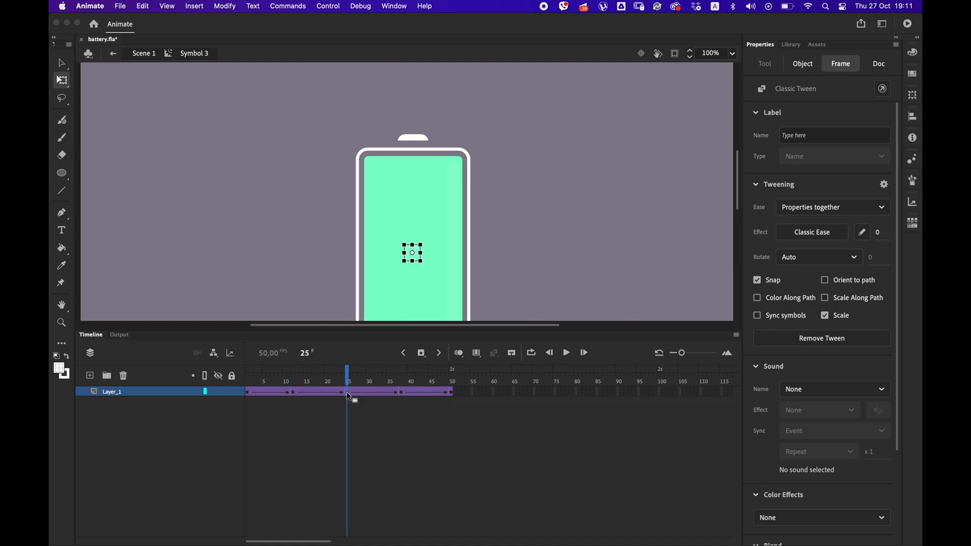
pyautogui.click(403, 393)
pyautogui.press('super+Return')
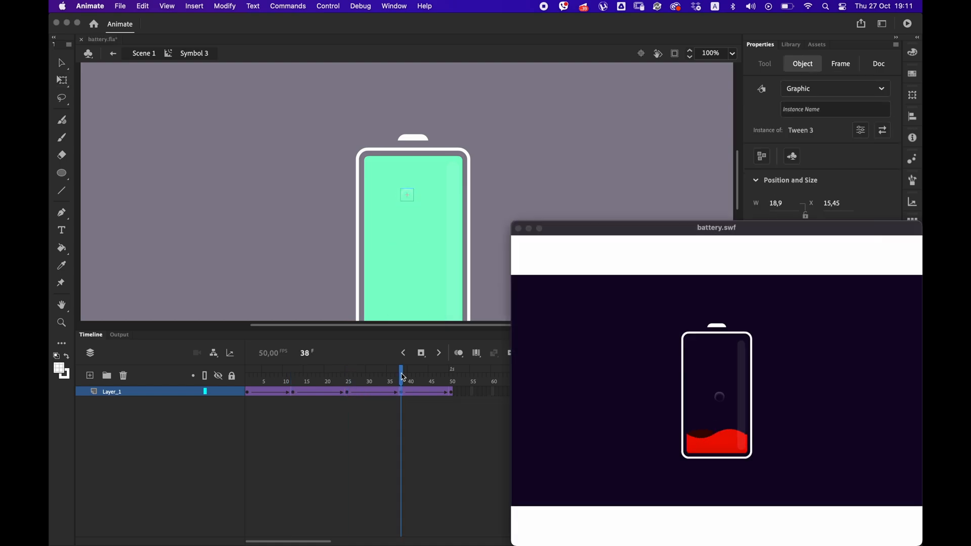
pyautogui.press('super+w')
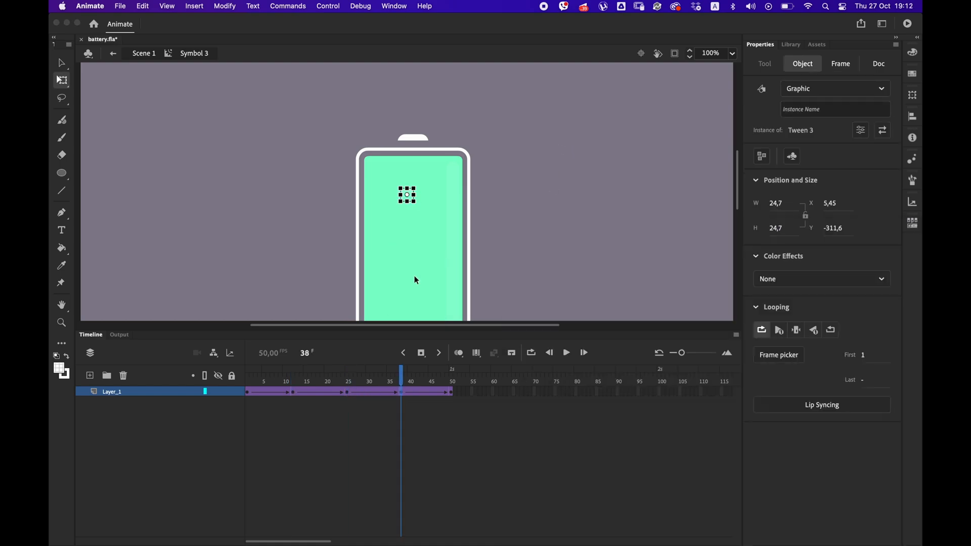
# Push the bubble further sideways at frames 12, 25 and 38 to widen its zigzag, and test the movie.
pyautogui.click(293, 393)
pyautogui.click(348, 393)
pyautogui.click(402, 393)
pyautogui.press('super+Return')
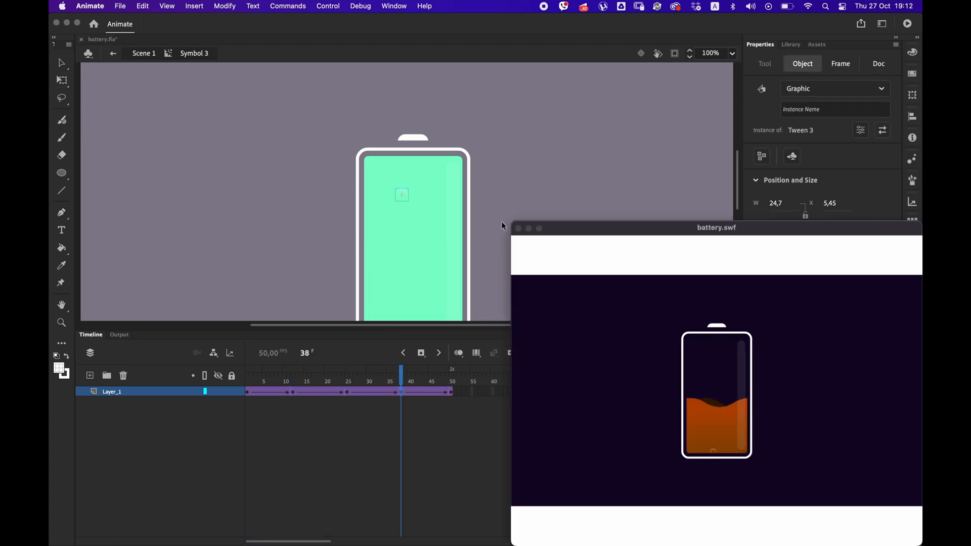
pyautogui.press('super+w')
# Try an Ease In Out effect on each of the bubble's four classic tweens.
pyautogui.click(276, 383)
pyautogui.click(812, 232)
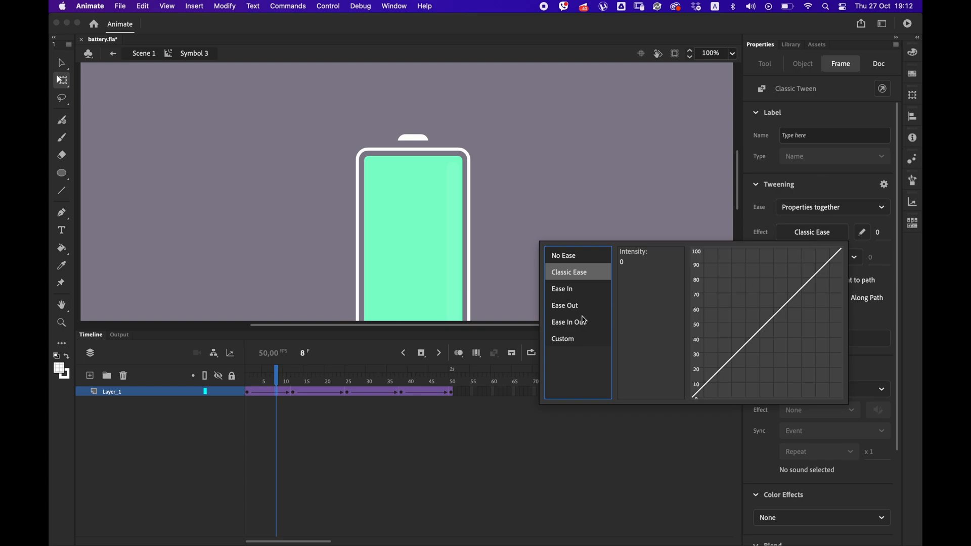
pyautogui.press('Escape')
pyautogui.click(322, 393)
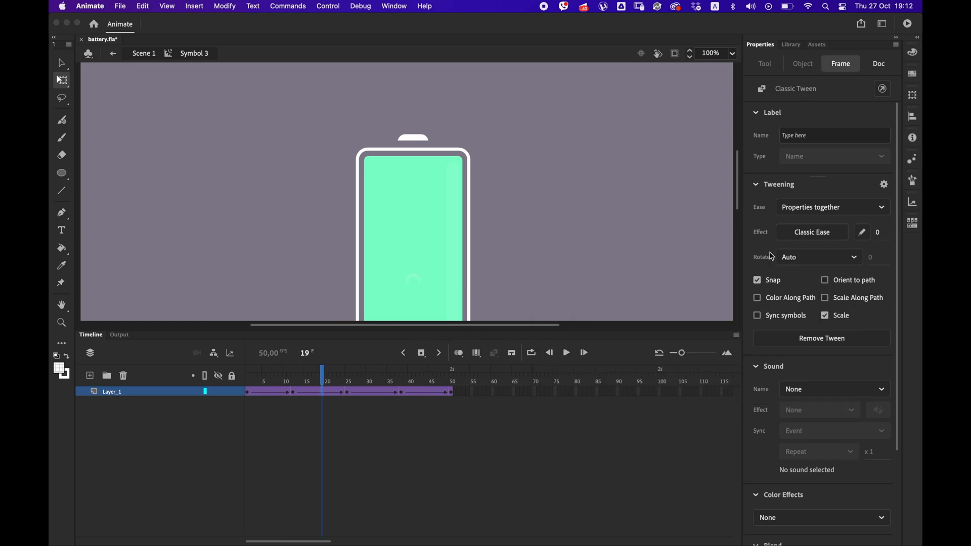
pyautogui.click(809, 233)
pyautogui.press('Escape')
pyautogui.click(375, 392)
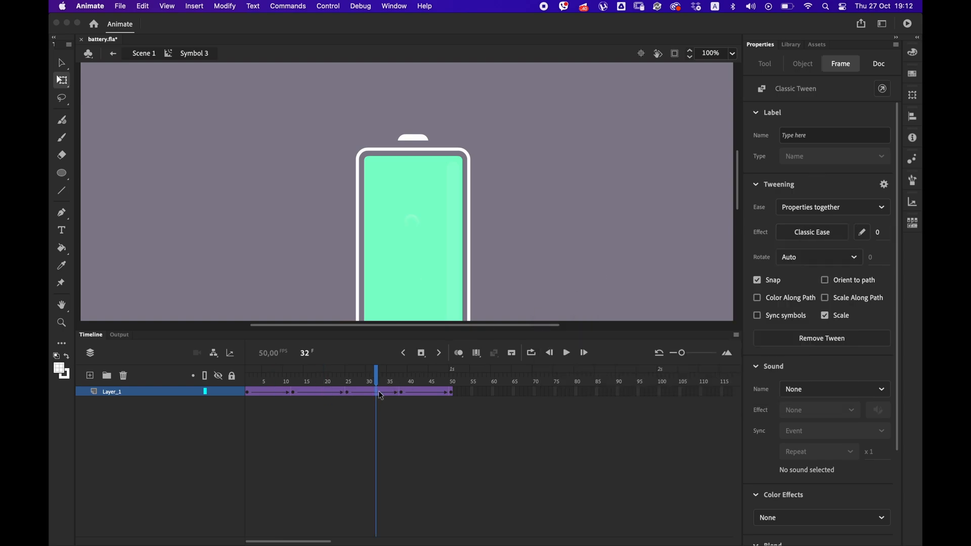
pyautogui.click(801, 236)
pyautogui.press('Escape')
pyautogui.click(428, 392)
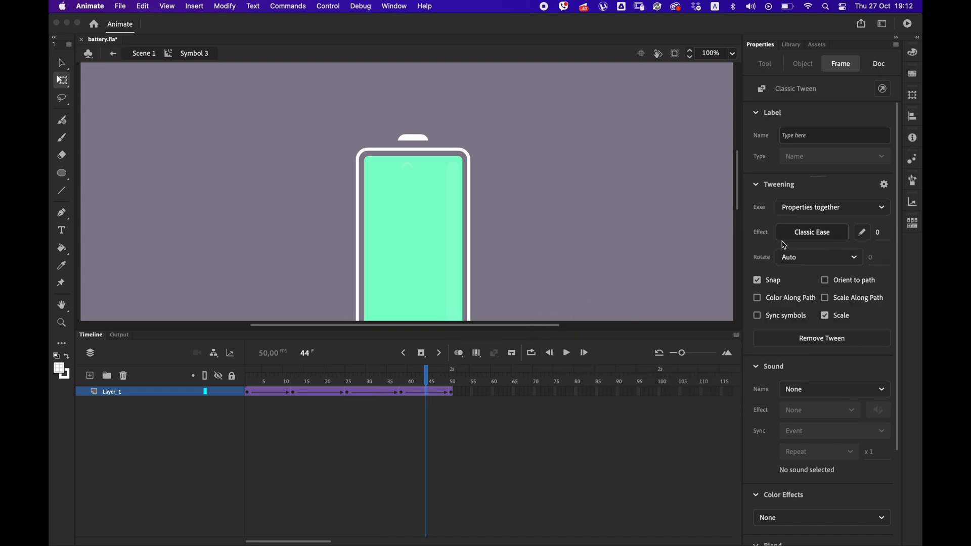
pyautogui.click(806, 235)
pyautogui.click(577, 322)
pyautogui.click(651, 254)
# Try moving the bubble's frame 12 keyframe to frame 13, undo it, and test the movie.
pyautogui.moveTo(293, 393); pyautogui.dragTo(306, 384)
pyautogui.press('super+Return')
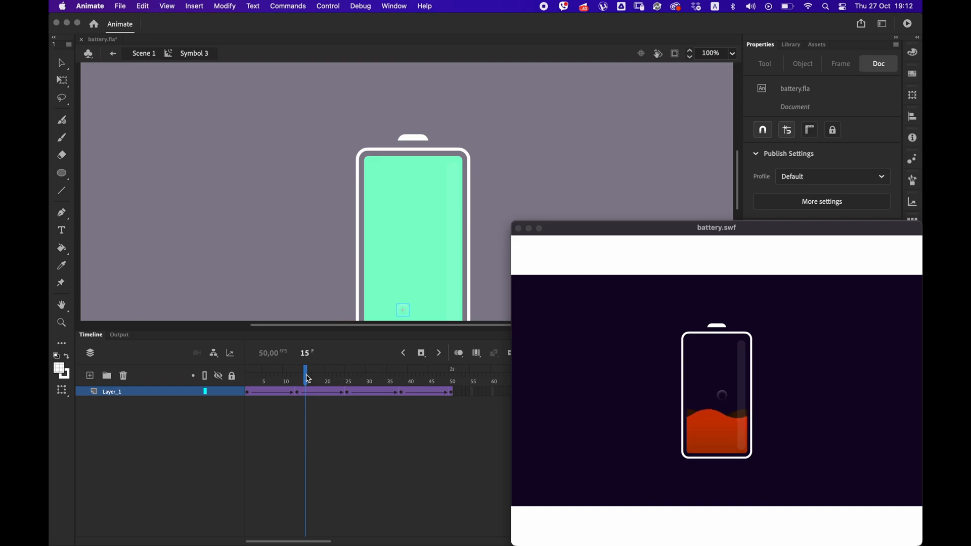
pyautogui.click(517, 229)
pyautogui.press('Return')
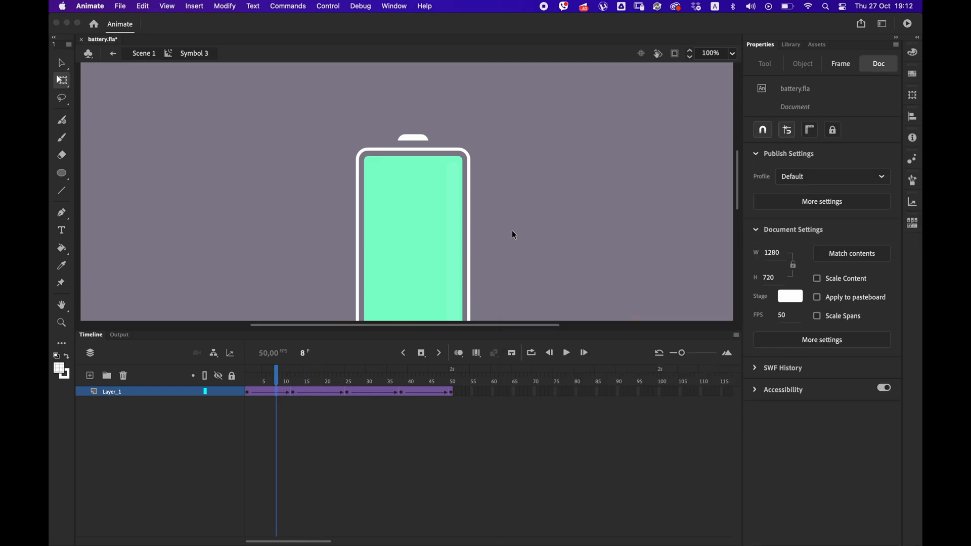
pyautogui.press('super+Return')
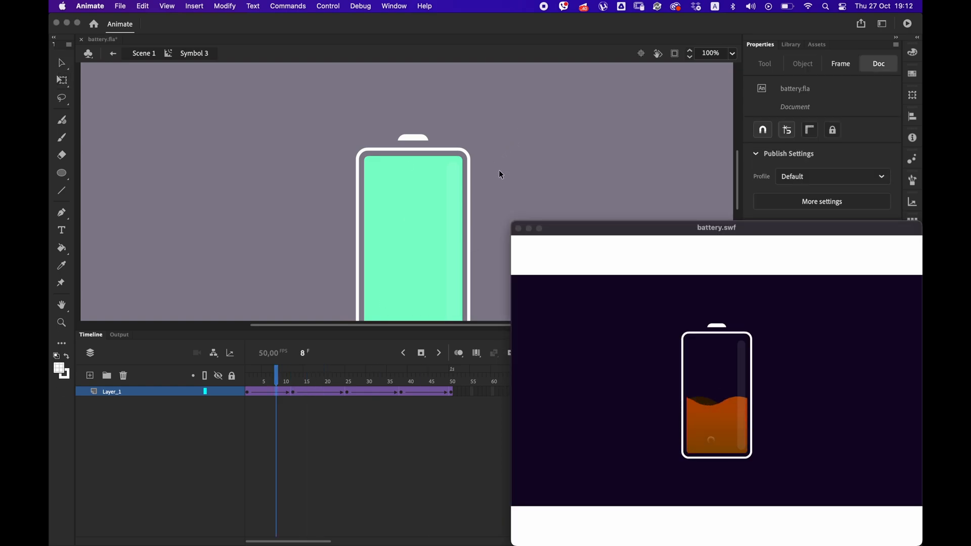
pyautogui.click(518, 229)
# Insert extra frames into all four bubble tweens so the rise lasts 59 frames, and test the movie.
pyautogui.click(272, 381)
pyautogui.press('F5')
pyautogui.press('F5')
pyautogui.click(330, 380)
pyautogui.press('F5')
pyautogui.press('F5')
pyautogui.click(276, 379)
pyautogui.press('F5')
pyautogui.click(400, 376)
pyautogui.press('F5')
pyautogui.click(453, 378)
pyautogui.press('F5')
pyautogui.press('F5')
pyautogui.press('F5')
pyautogui.press('super+Return')
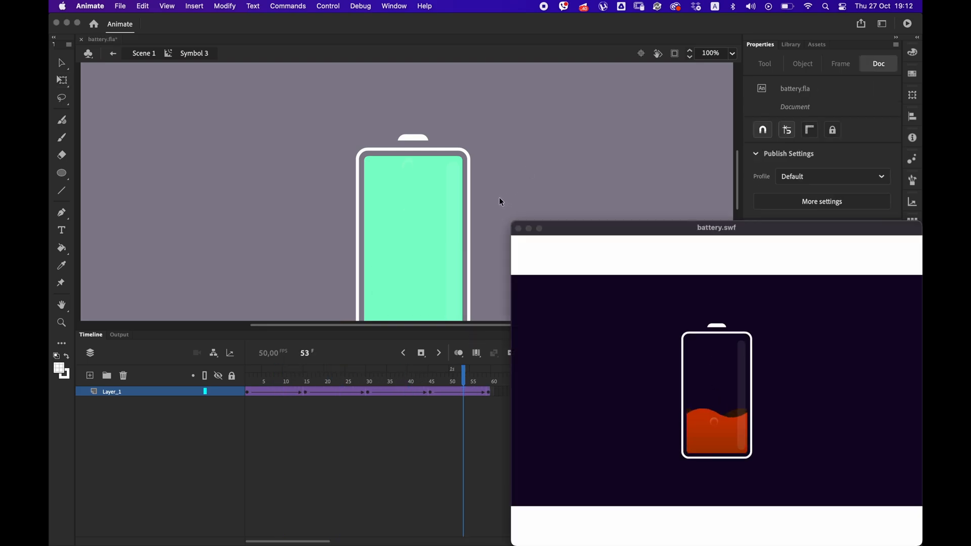
pyautogui.click(517, 238)
# Insert one more frame in the first tween so the bubble animation ends at frame 60, and test the movie.
pyautogui.moveTo(286, 378); pyautogui.dragTo(277, 380)
pyautogui.press('F5')
pyautogui.press('super+Return')
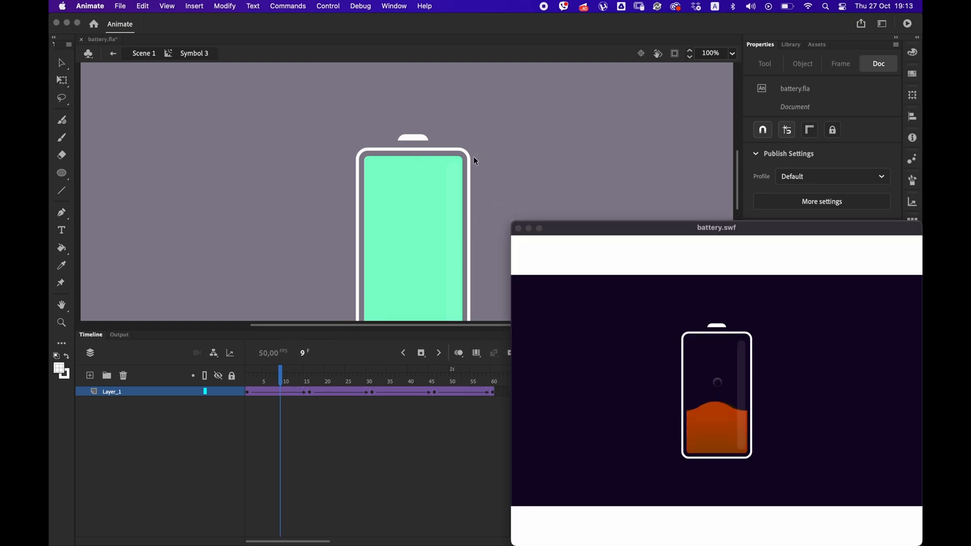
pyautogui.click(495, 227)
# At frame 60, place the bubble at Y -414.55 with its alpha at 0%, and return to Scene 1.
pyautogui.click(492, 392)
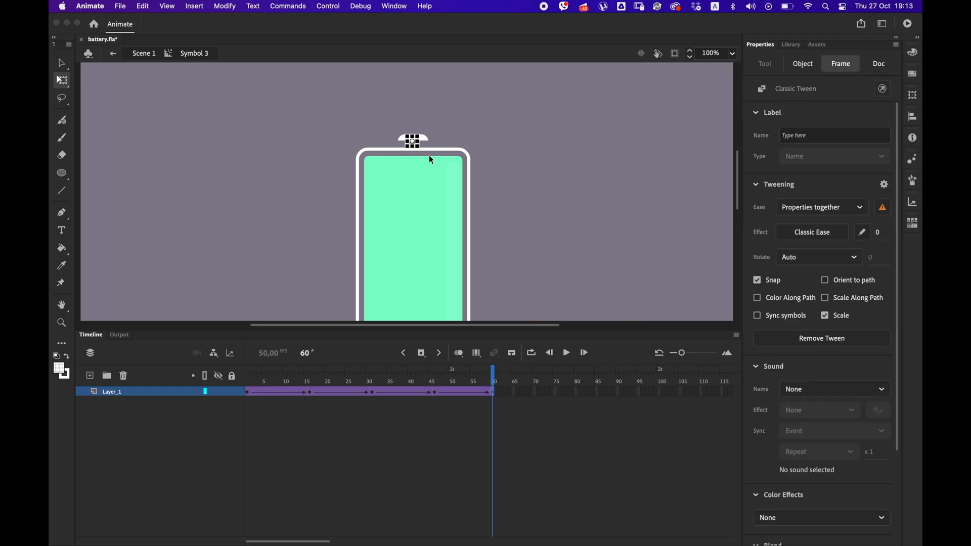
pyautogui.click(61, 63)
pyautogui.click(812, 282)
pyautogui.click(785, 359)
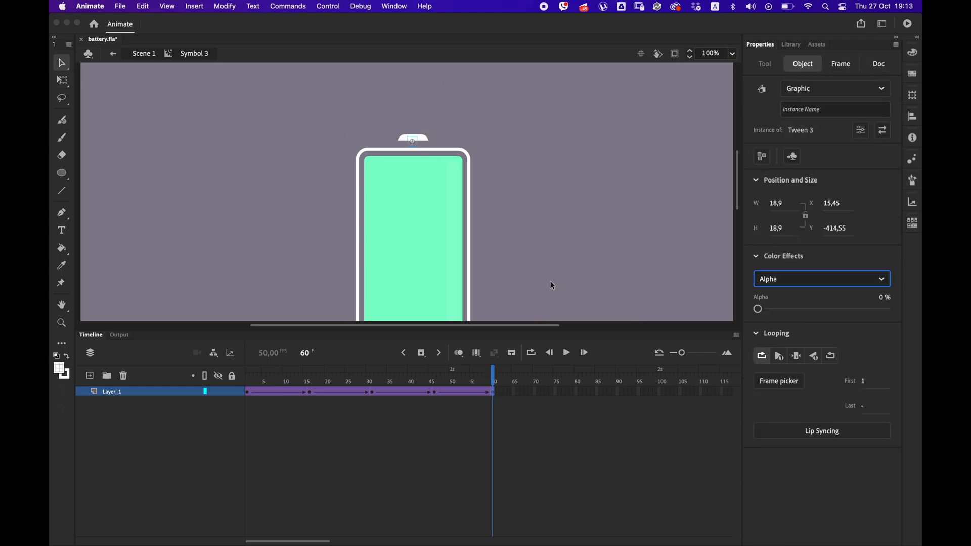
pyautogui.click(514, 276)
pyautogui.doubleClick(513, 276)
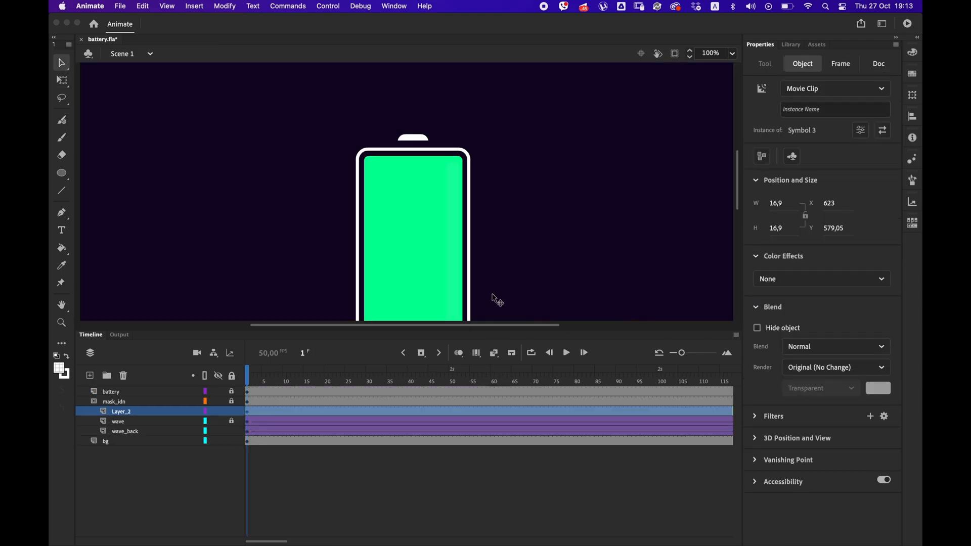
# Wrap the bubble clip in a new movie clip symbol and, inside it, extend the bubble's layer to frame 100.
pyautogui.scroll(-5, 414, 296)
pyautogui.rightClick(436, 255)
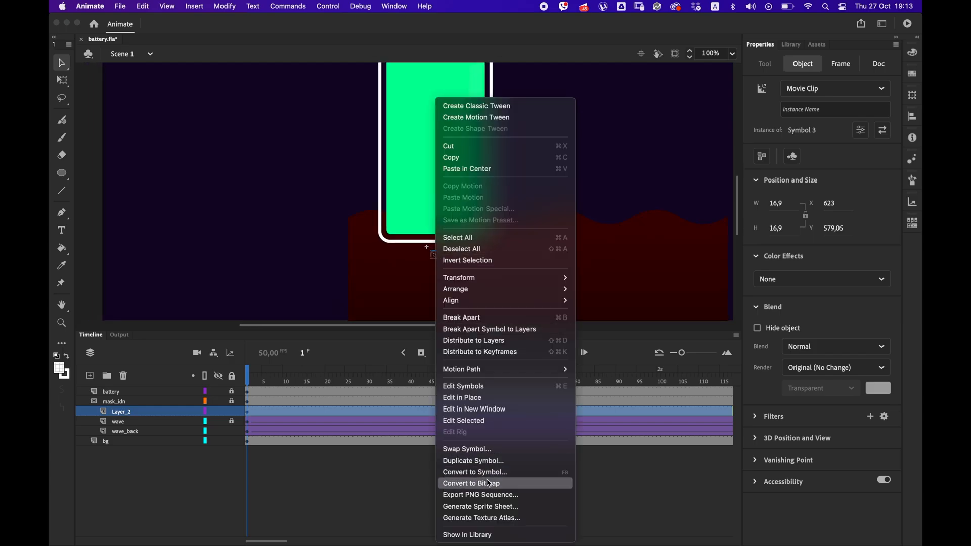
pyautogui.click(490, 471)
pyautogui.press('Return')
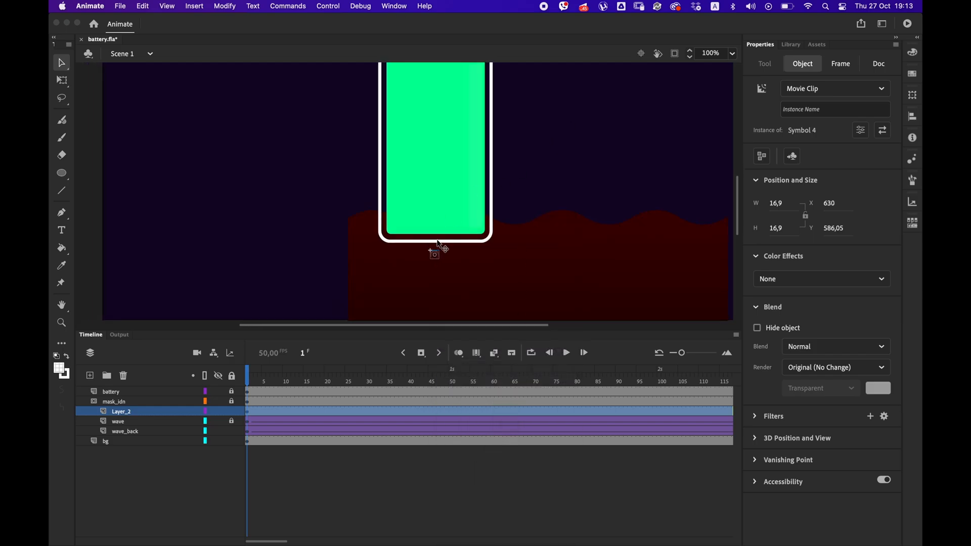
pyautogui.doubleClick(435, 256)
pyautogui.click(661, 391)
pyautogui.click(478, 352)
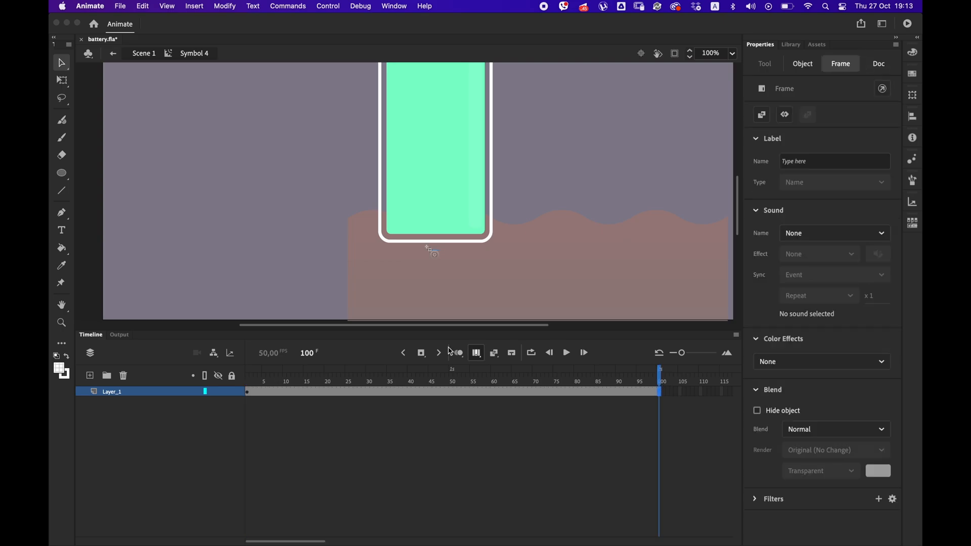
# Paste a copy of the bubble at frame 15 on a new layer and scale it down to about 8.9 px at X 50.35.
pyautogui.click(247, 393)
pyautogui.click(90, 375)
pyautogui.click(273, 392)
pyautogui.moveTo(288, 392); pyautogui.dragTo(301, 391)
pyautogui.click(305, 392)
pyautogui.press('F7')
pyautogui.rightClick(281, 235)
pyautogui.click(326, 278)
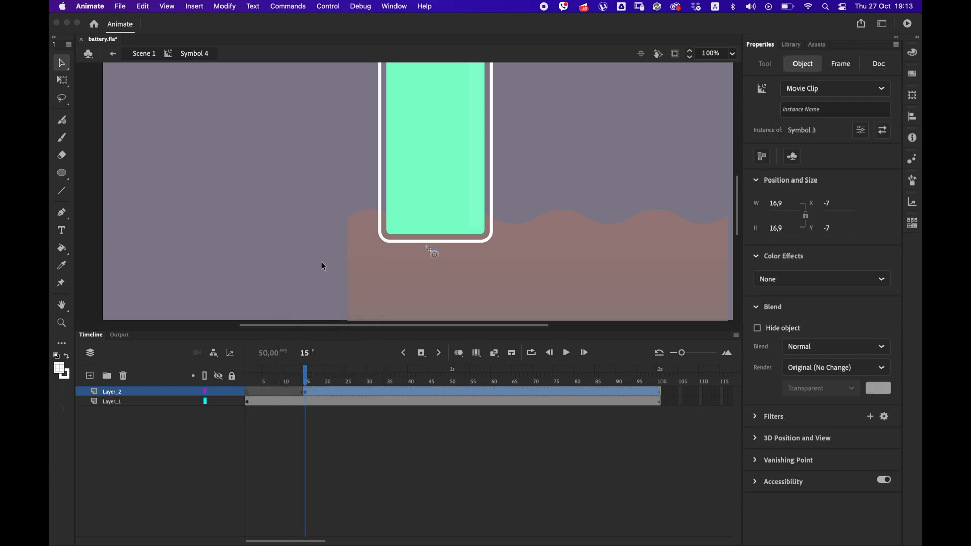
pyautogui.click(61, 80)
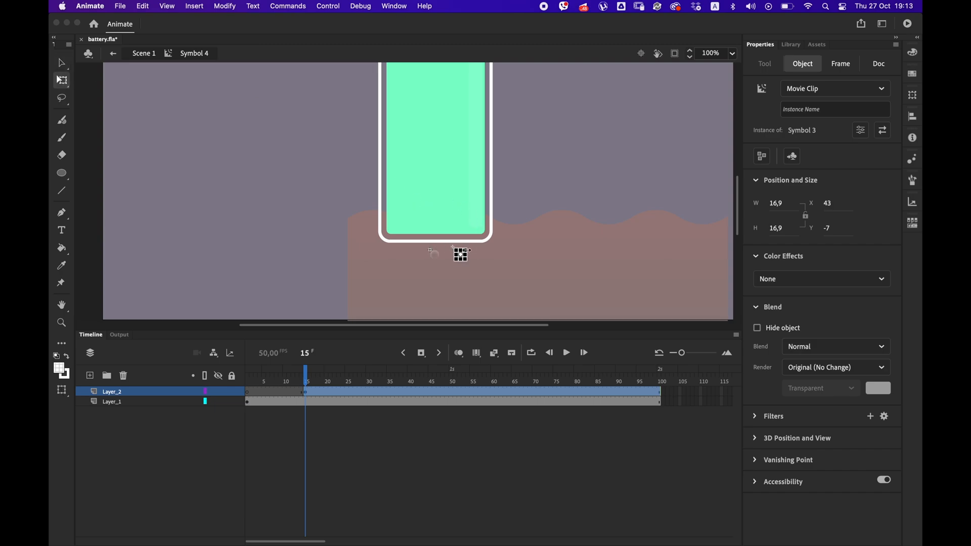
pyautogui.moveTo(468, 250); pyautogui.dragTo(466, 247)
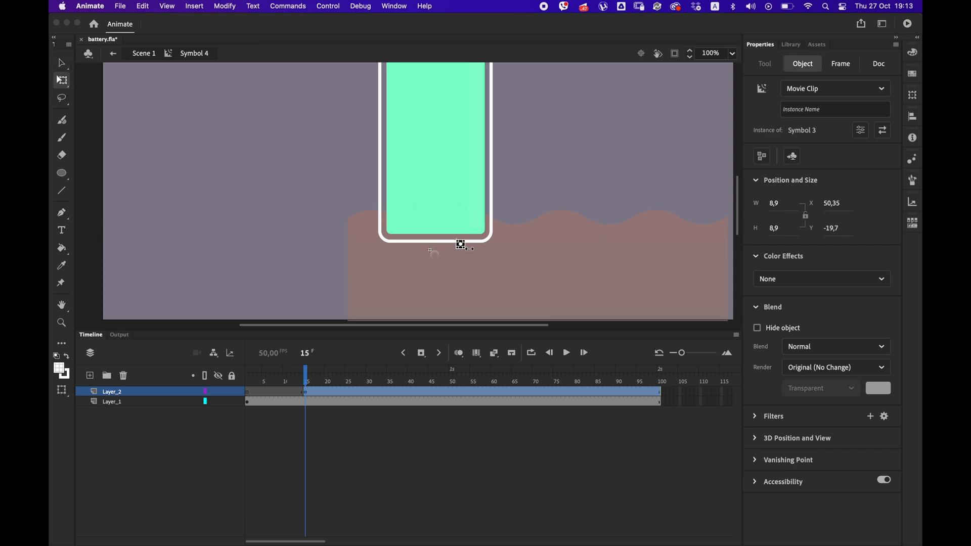
# Add two more layers and paste a small bubble at frame 22 of Layer_3, placed at X -39.65, Y -28.7.
pyautogui.click(90, 376)
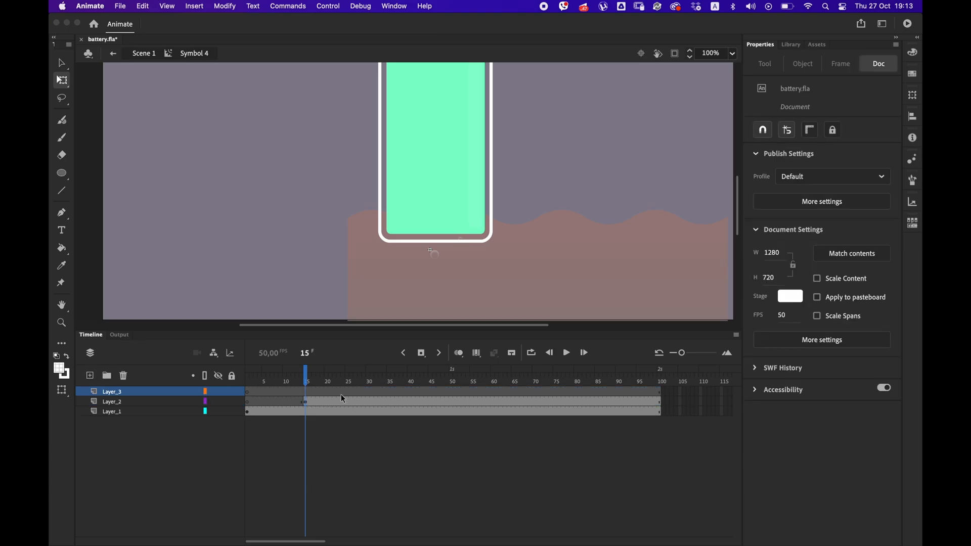
pyautogui.click(336, 392)
pyautogui.click(91, 377)
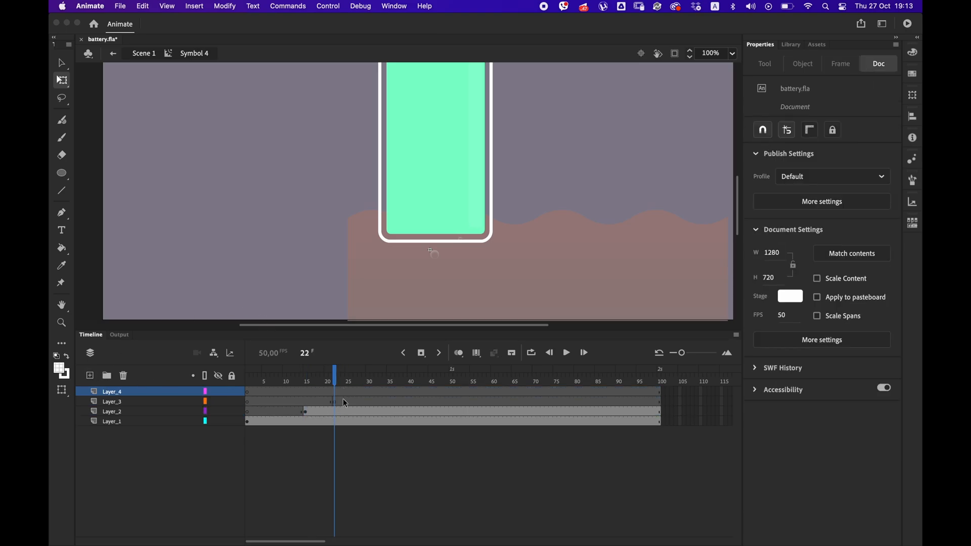
pyautogui.click(340, 401)
pyautogui.rightClick(302, 293)
pyautogui.click(344, 323)
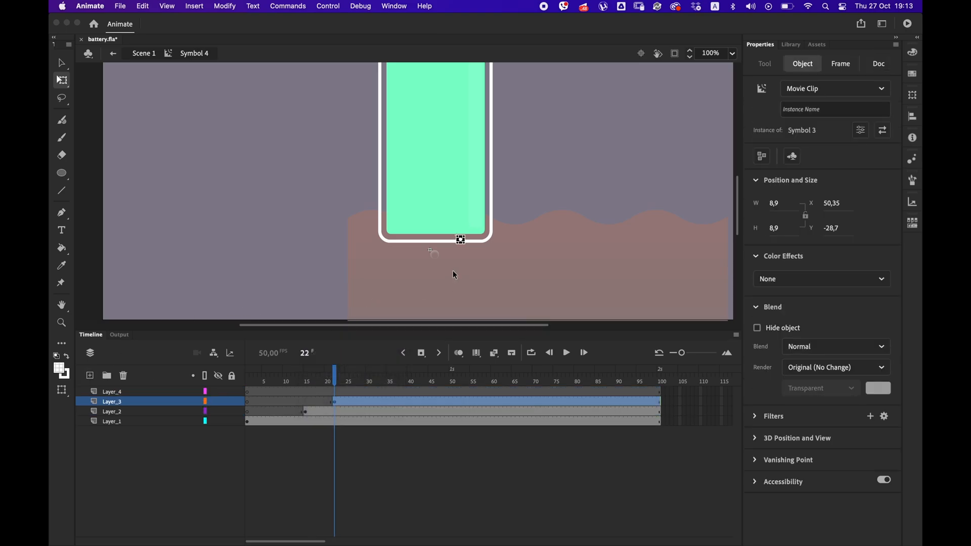
# Paste a copy of the first frame's bubble at frame 31 of Layer_4, placed at X -47, Y 13.
pyautogui.click(249, 422)
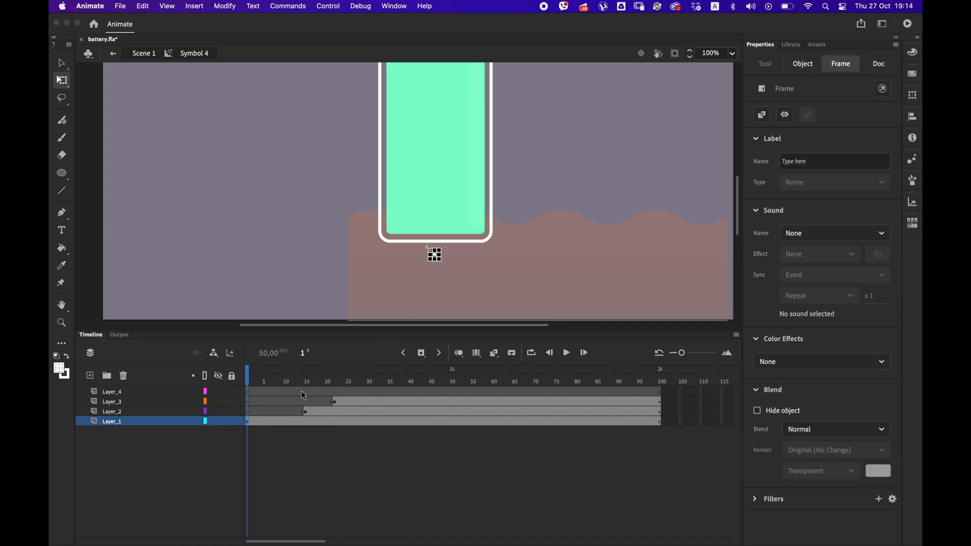
pyautogui.click(373, 395)
pyautogui.rightClick(291, 277)
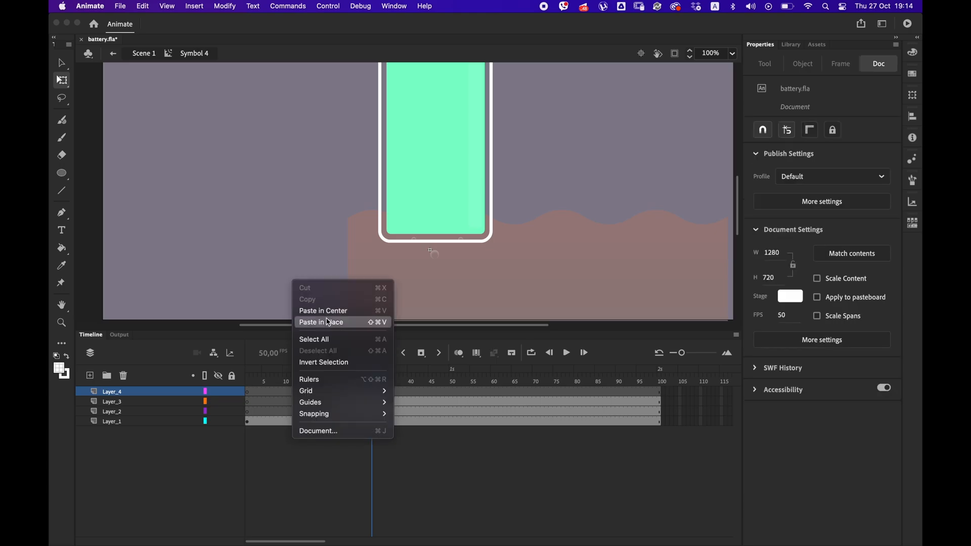
pyautogui.click(328, 321)
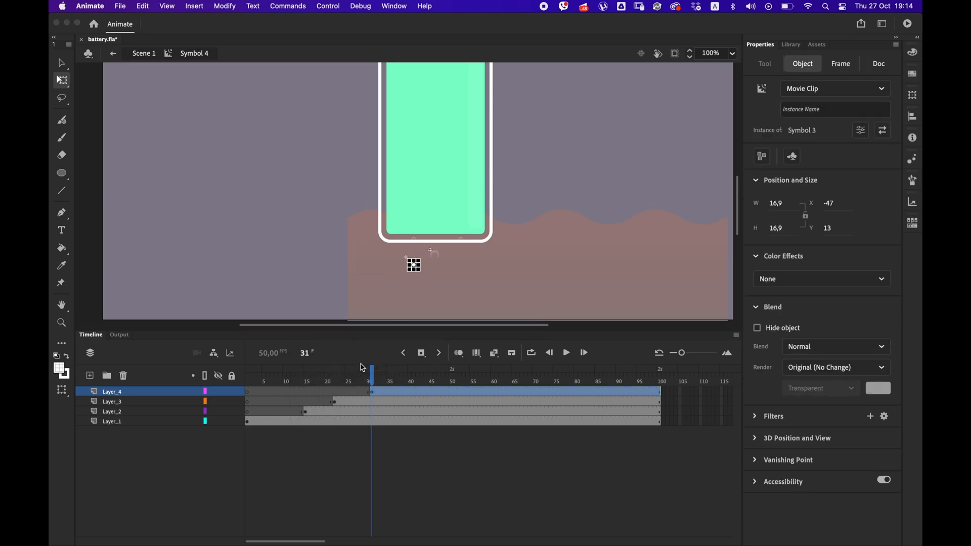
# Add a fifth layer with a keyframe at frame 41, and remove three frames just before frame 15 across all layers.
pyautogui.click(90, 375)
pyautogui.click(414, 382)
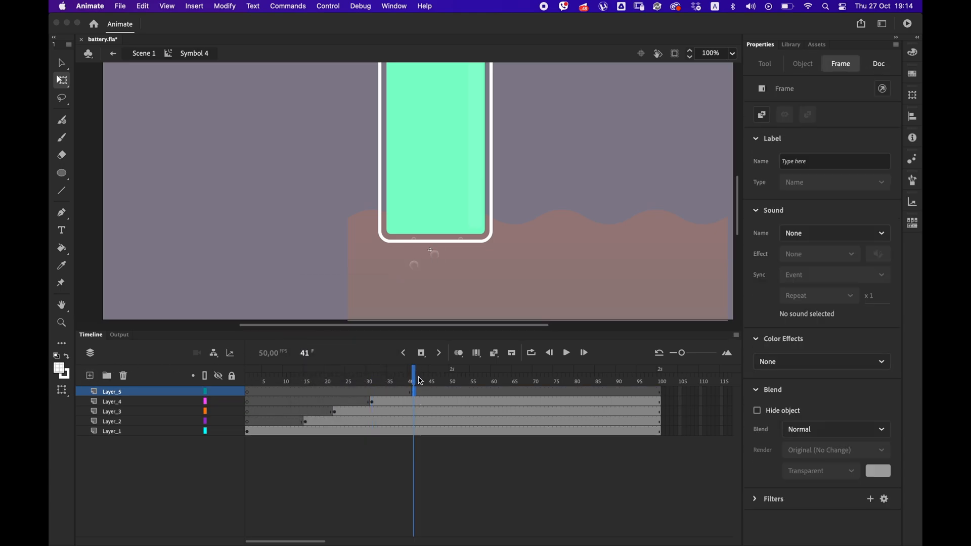
pyautogui.rightClick(290, 435)
pyautogui.click(337, 294)
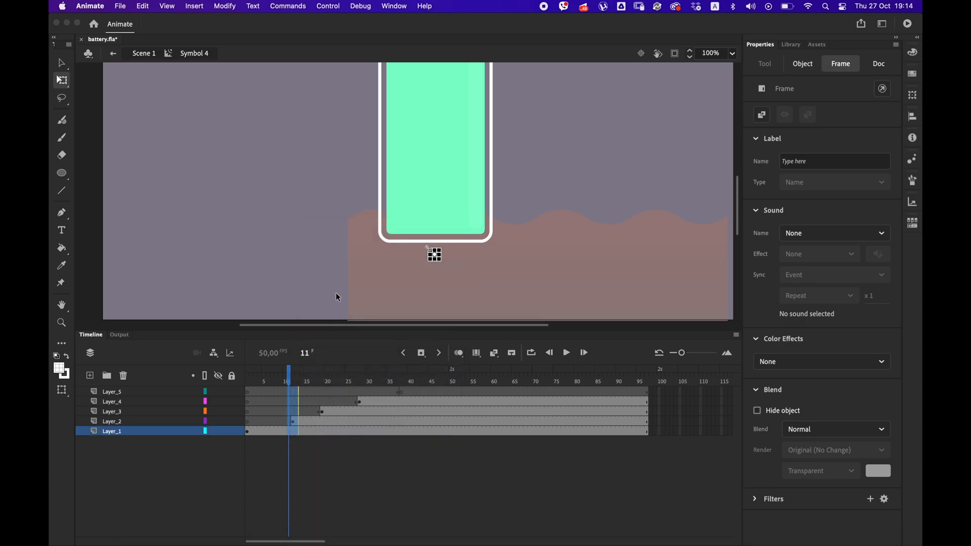
# Paste a bubble at frame 38 of Layer_5, scaled down to about 12.9 px at X 26.7, and preview the movie.
pyautogui.click(401, 392)
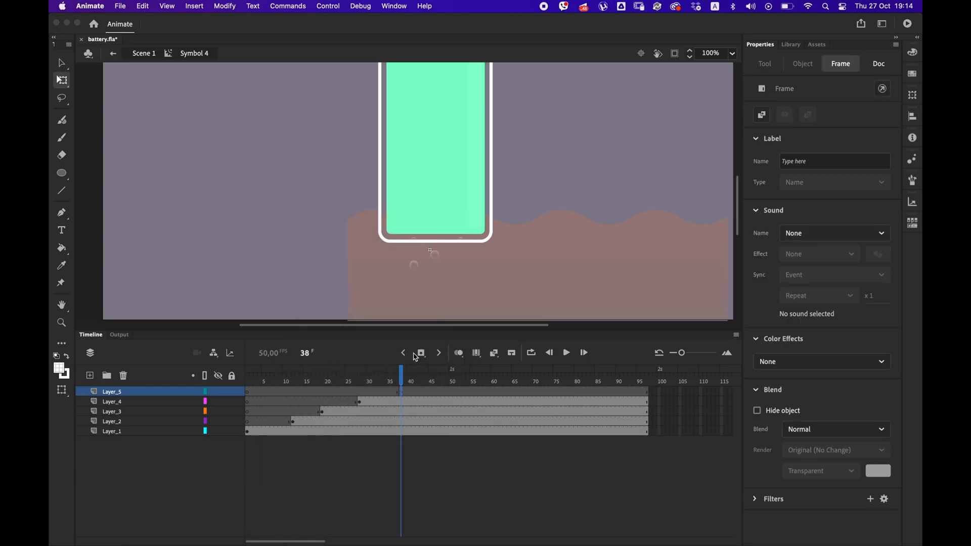
pyautogui.rightClick(493, 287)
pyautogui.click(493, 327)
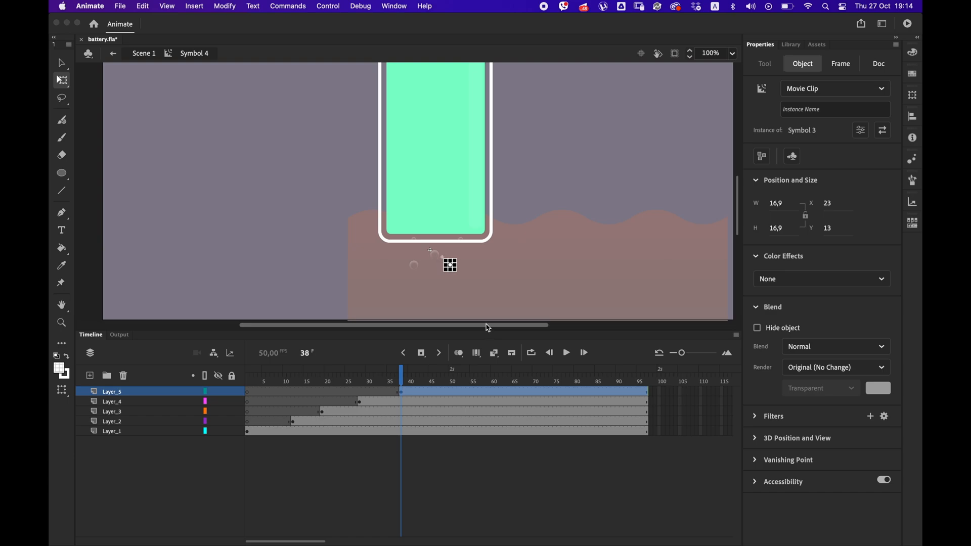
pyautogui.press('super+equal')
pyautogui.press('super+equal')
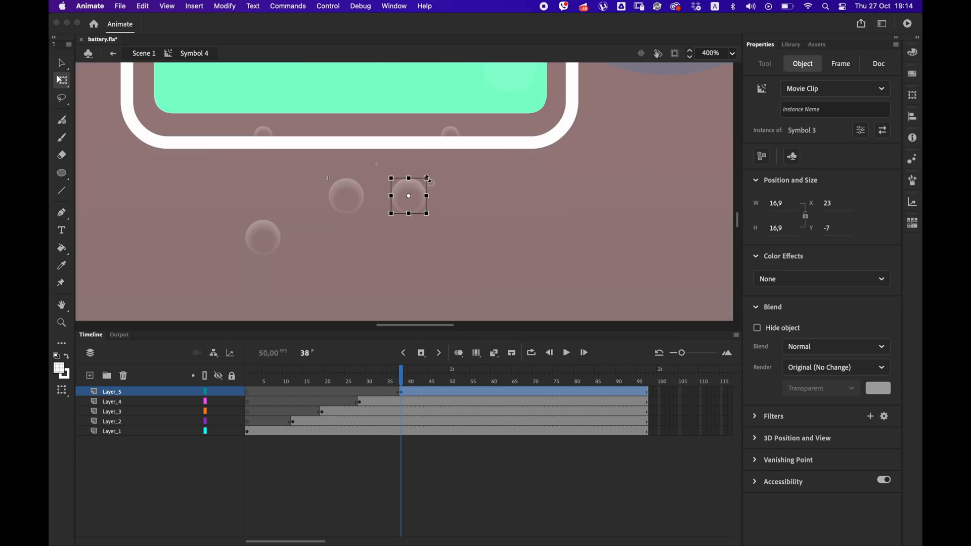
pyautogui.press('super+Return')
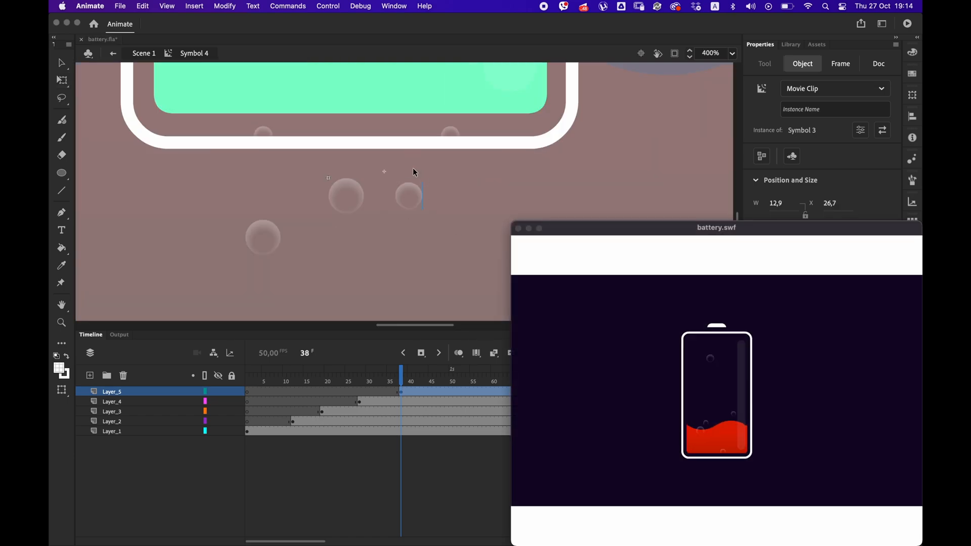
pyautogui.press('super+w')
# Add a new layer above the bubbles with a keyframe at frame 97 and give that frame the script stop();.
pyautogui.click(656, 411)
pyautogui.click(136, 392)
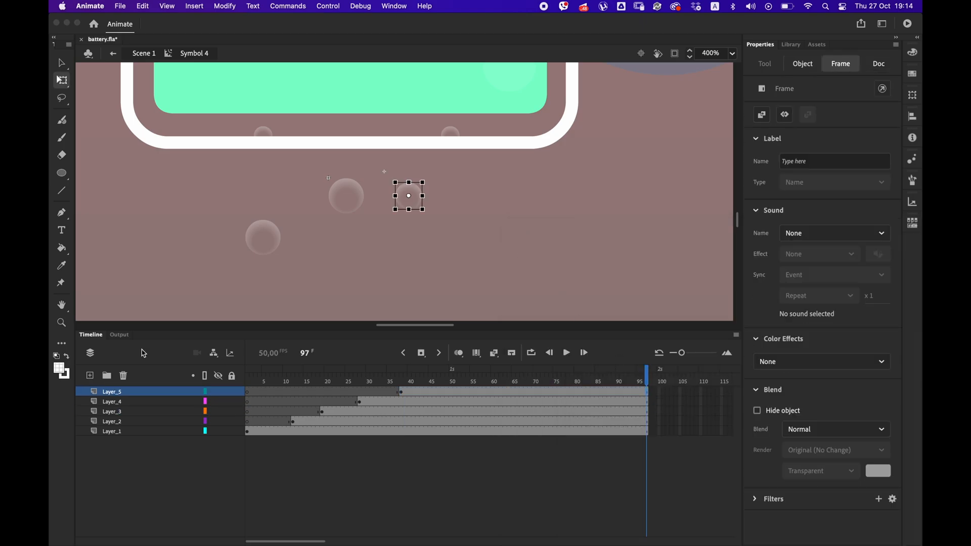
pyautogui.click(90, 375)
pyautogui.click(649, 397)
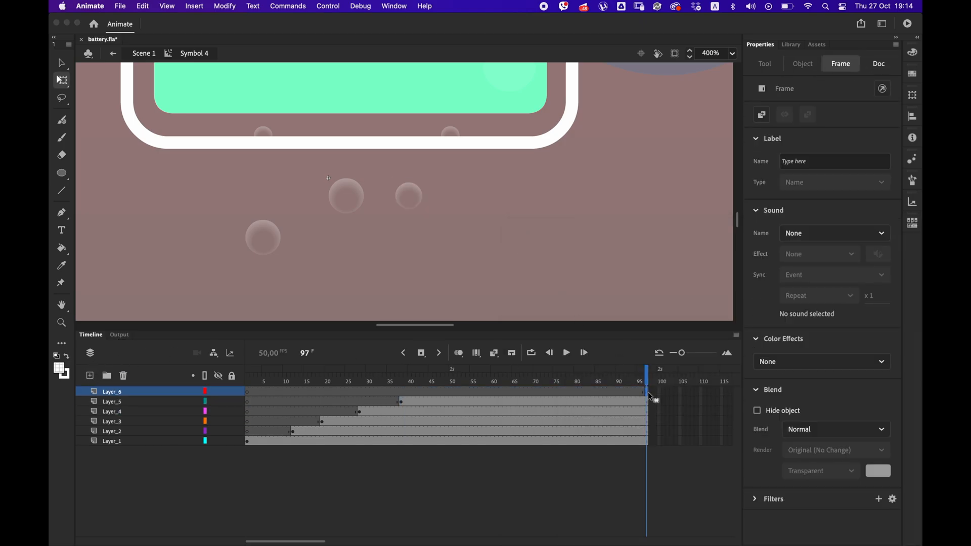
pyautogui.click(387, 6)
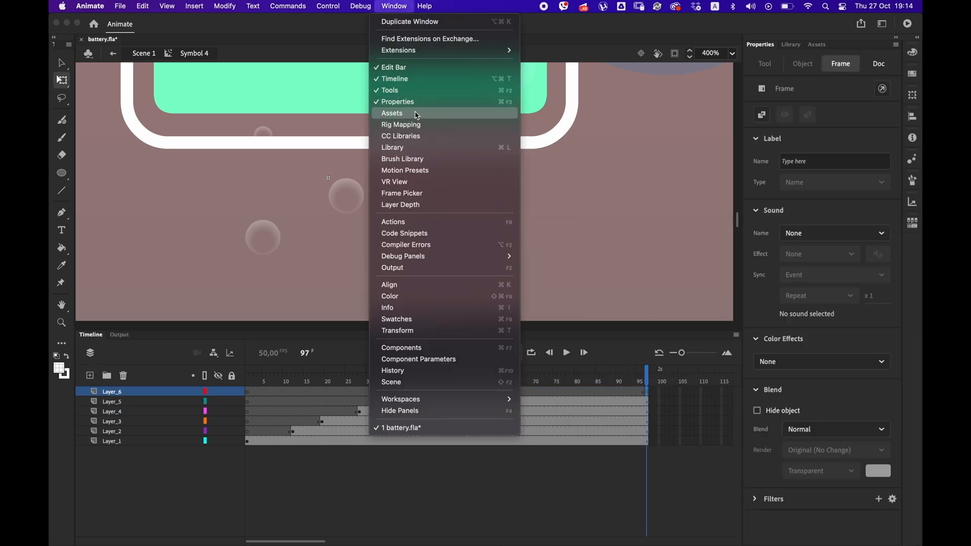
pyautogui.click(421, 221)
pyautogui.write('this.stop()')
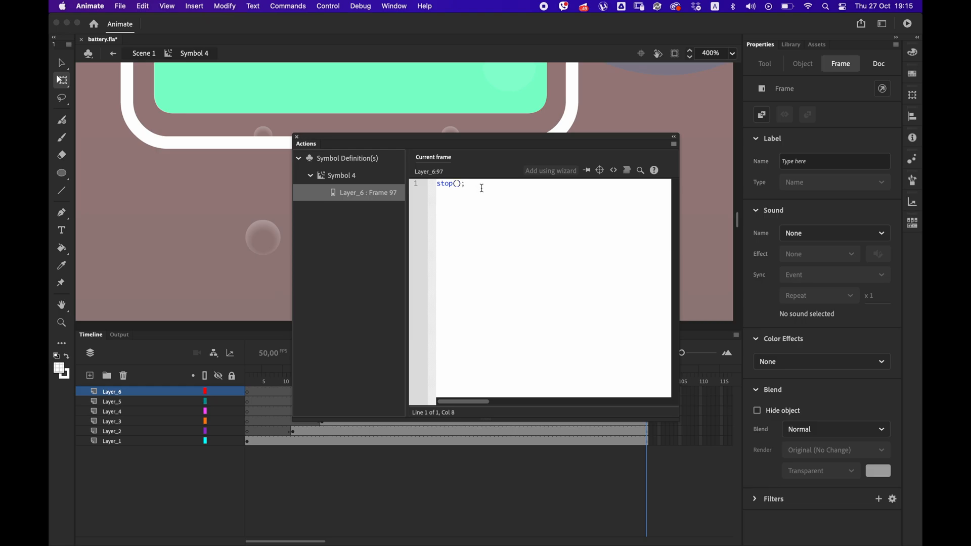
pyautogui.click(298, 137)
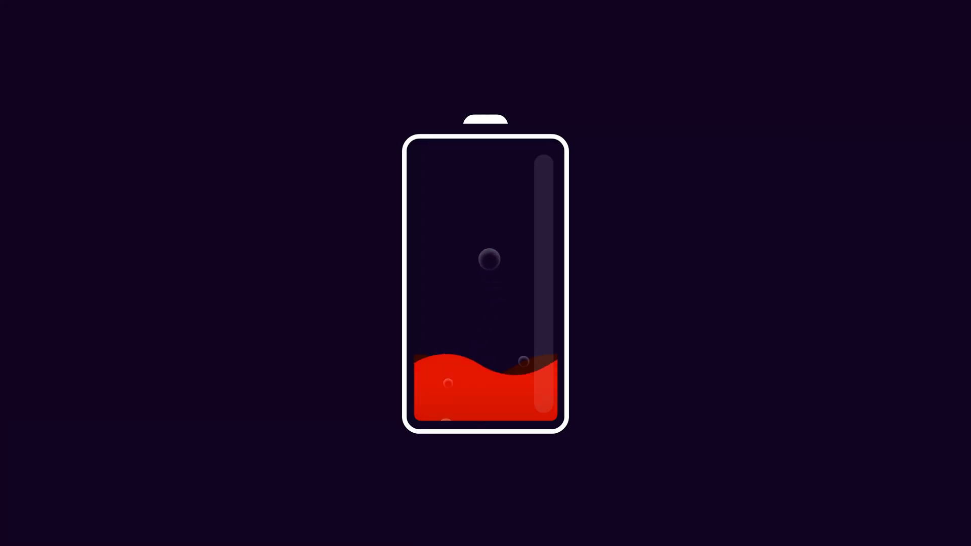